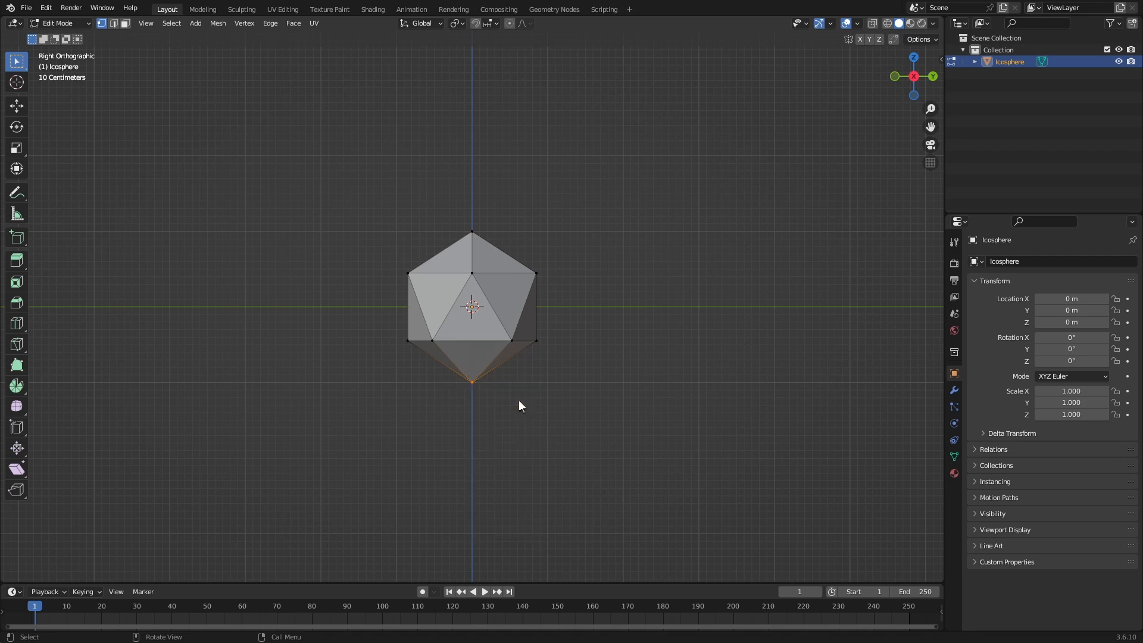
- Delete the icosphere's bottom vertex and fill the open base with a face from its five rim vertices
drag(915, 92, 489, 251)
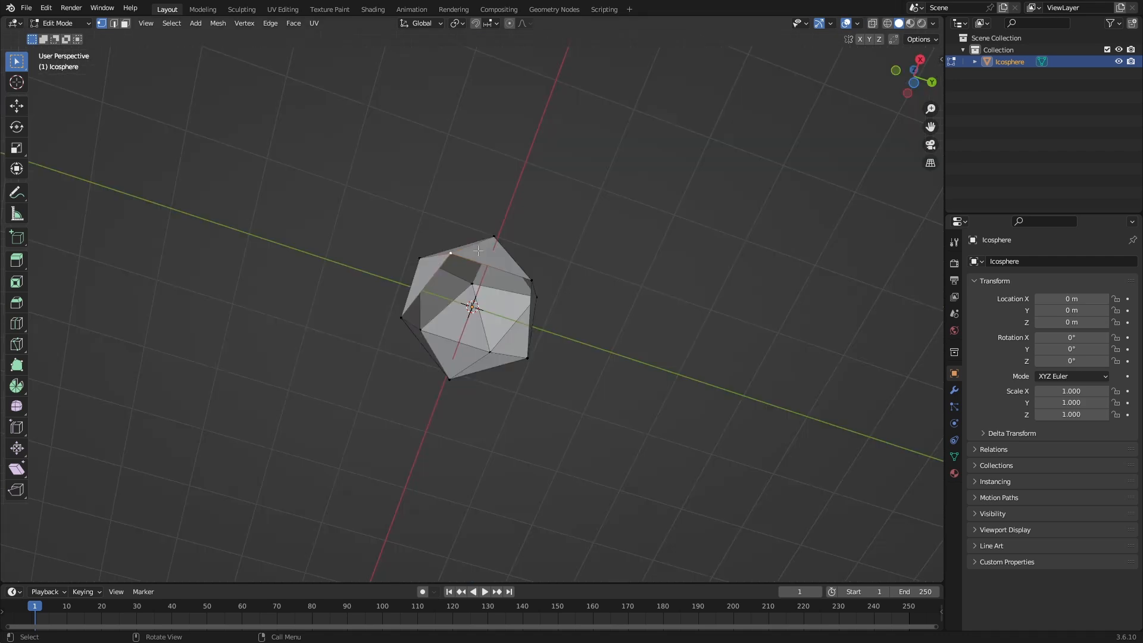
shift+click(531, 281)
shift+click(527, 357)
shift+click(447, 378)
shift+click(404, 321)
drag(914, 76, 699, 298)
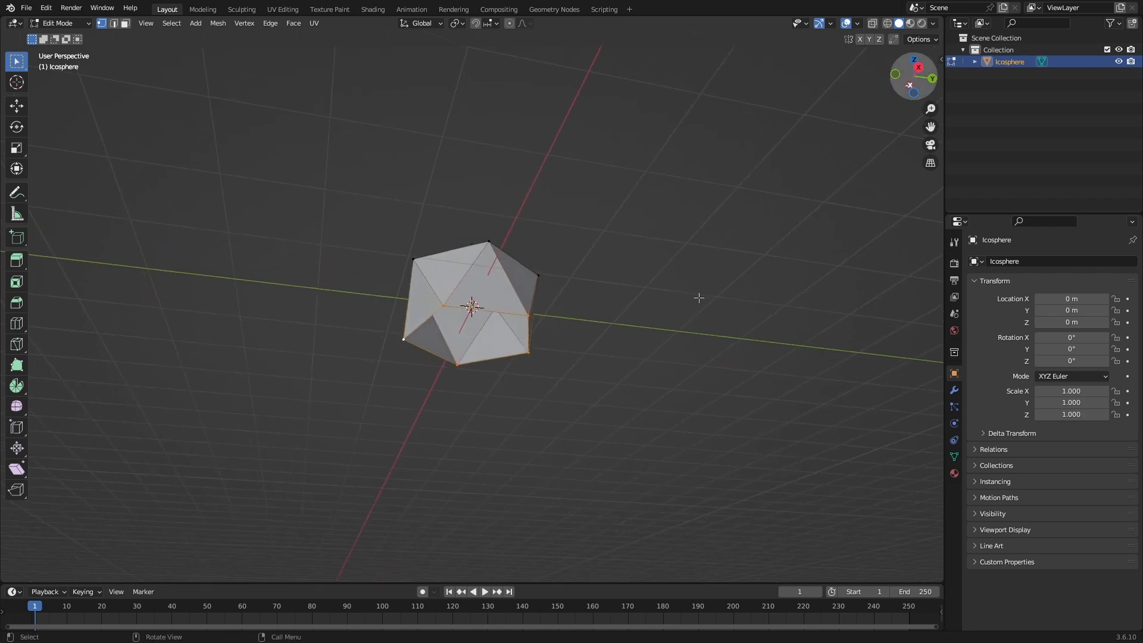
key(f)
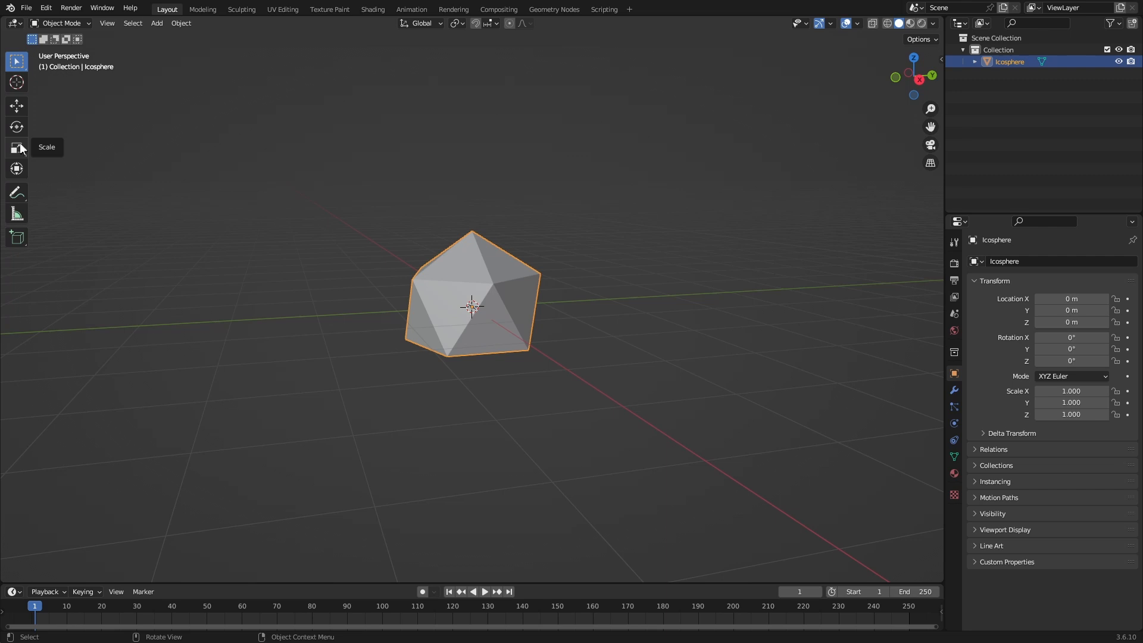
- Stretch the icosphere to a scale of about 1.37 along Y and 1.05 along X
click(17, 148)
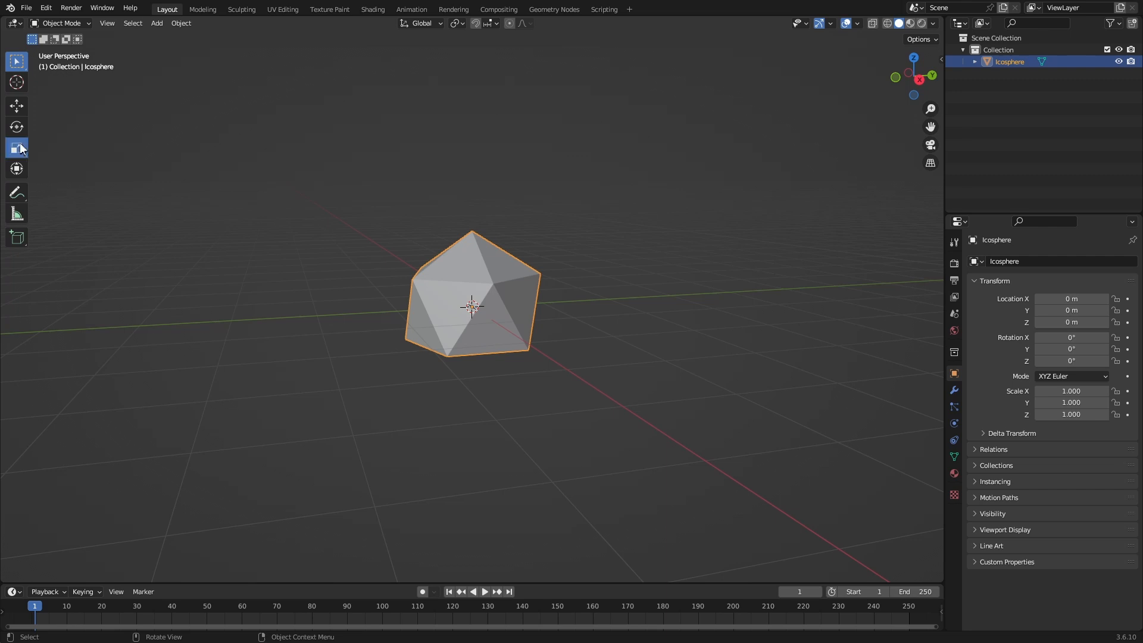
drag(517, 305, 512, 332)
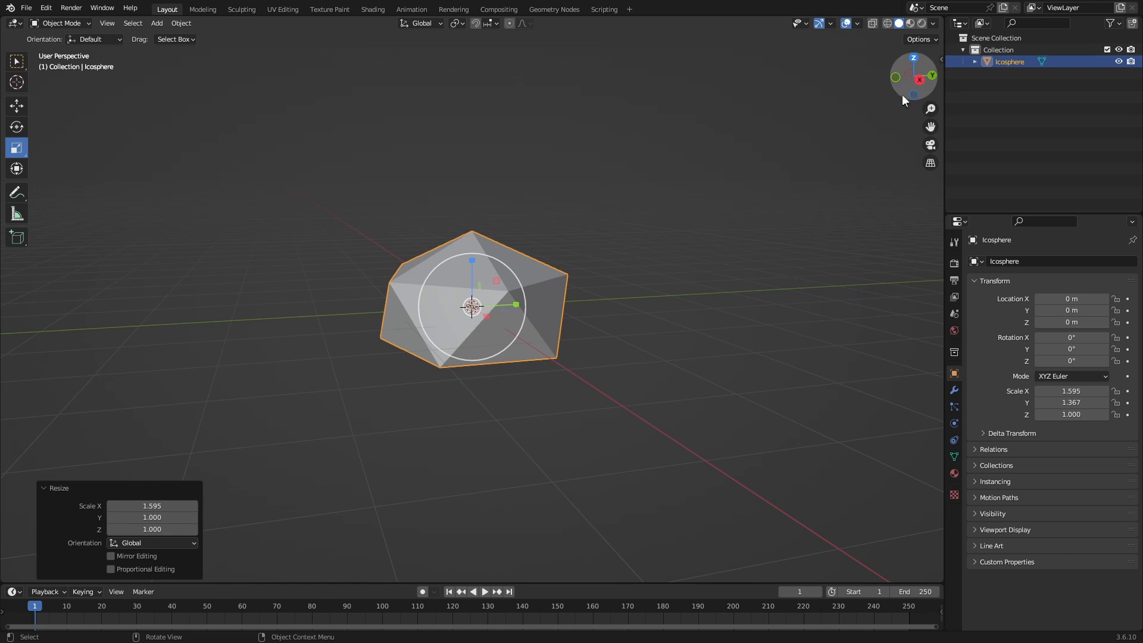
drag(901, 94, 850, 148)
- In Edit Mode, move the selected upper-ring vertex inward along Y by about 0.2 m
key(Tab)
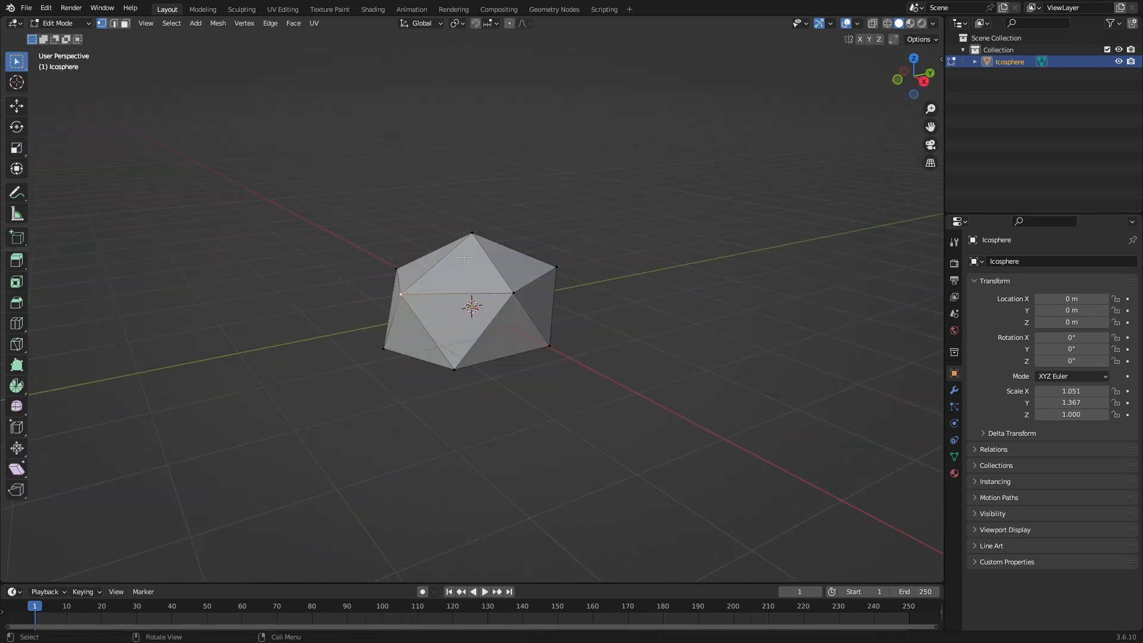
click(16, 105)
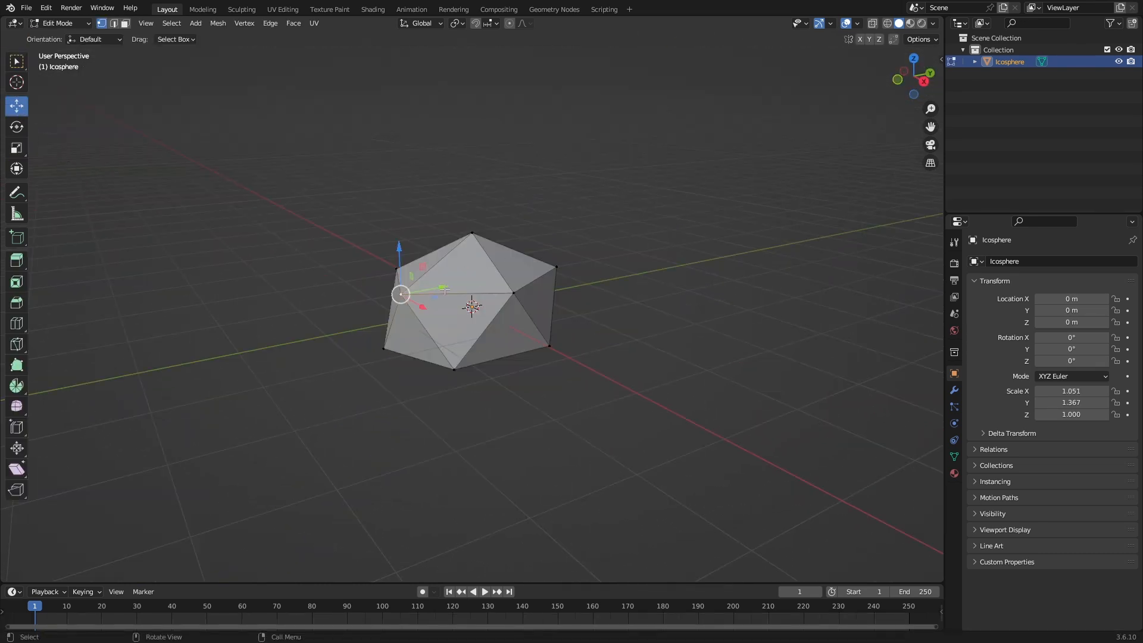
drag(445, 290, 459, 284)
drag(912, 77, 507, 216)
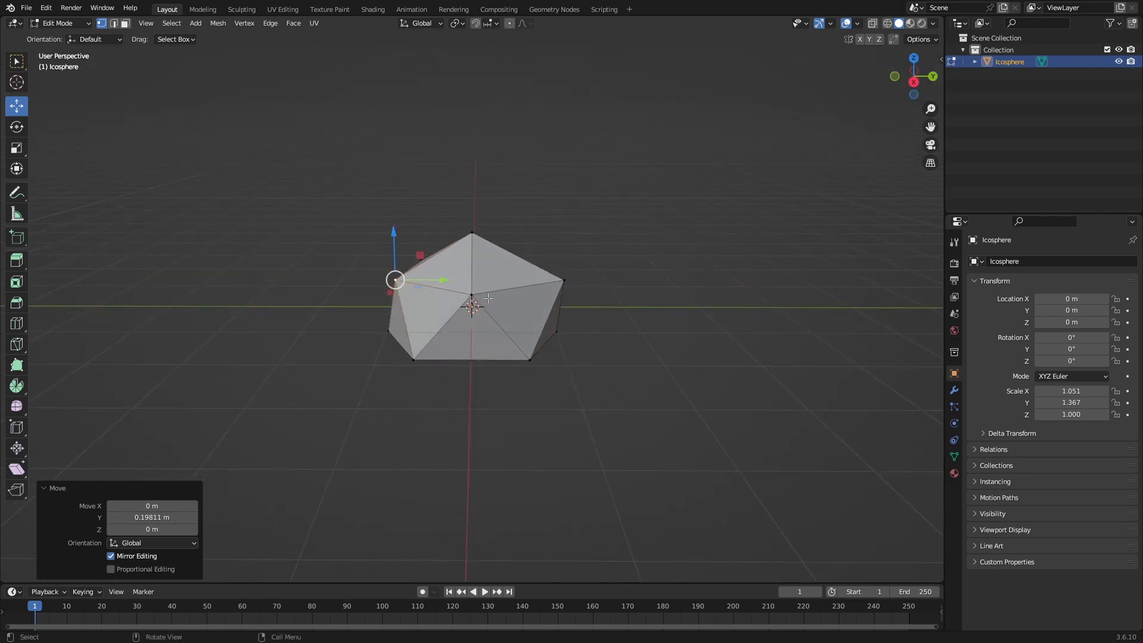
drag(912, 83, 682, 258)
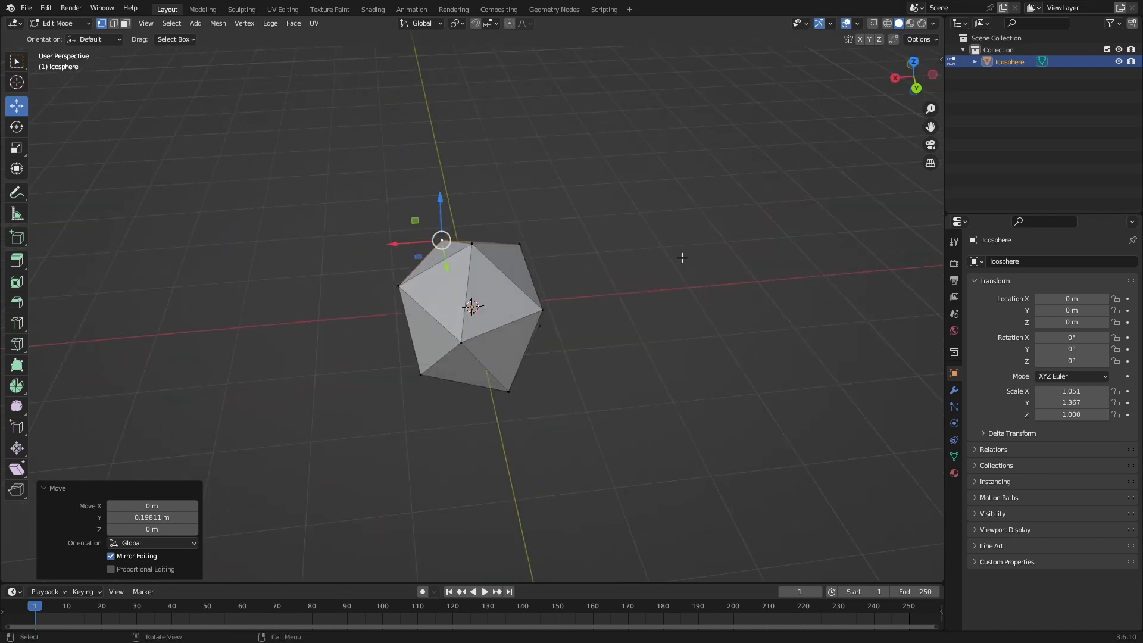
- Push an upper-ring vertex on the opposite side inward, about -0.14 m along Y and 0.16 m along X
click(540, 310)
drag(539, 339, 532, 334)
drag(479, 305, 507, 390)
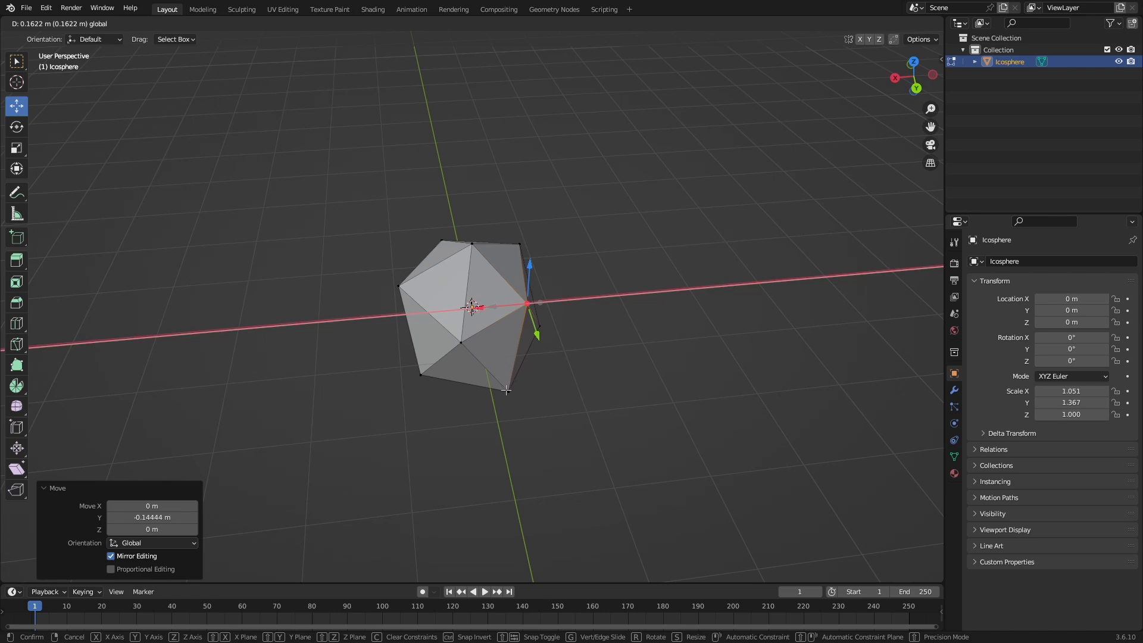
- Pull two base vertices on the +Y side outward, one along Y and the other about 0.41 m along X, and leave Edit Mode
click(507, 390)
drag(517, 430, 521, 445)
click(421, 375)
drag(385, 384, 353, 385)
drag(914, 77, 824, 85)
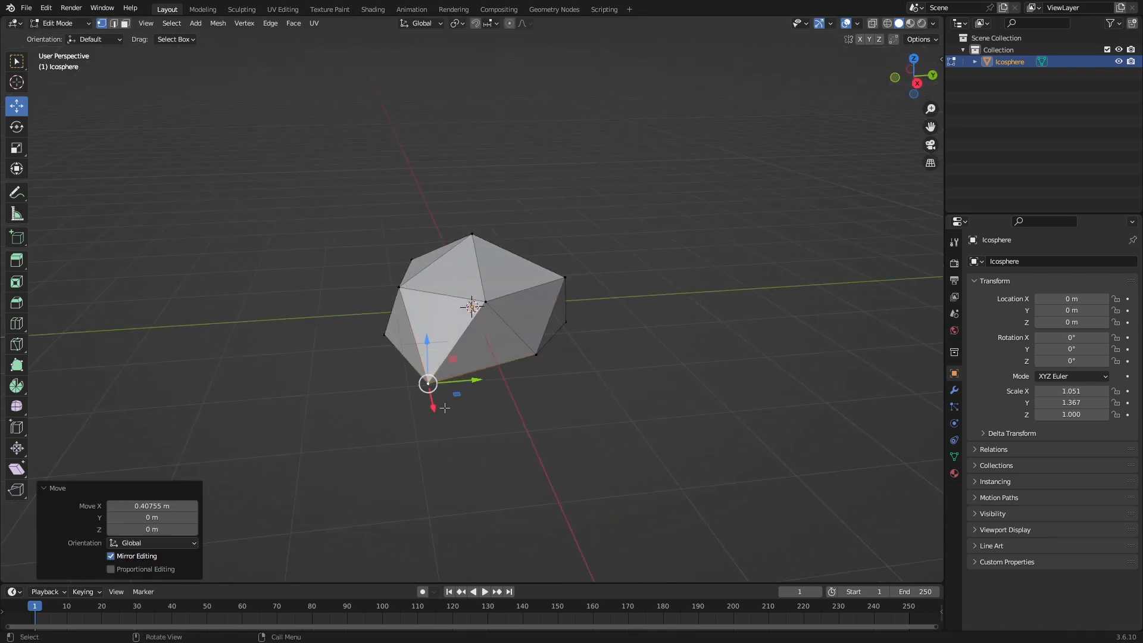
click(667, 297)
drag(915, 77, 488, 81)
key(Tab)
click(808, 190)
- Pull the protruding base corner vertex inward along X to finish the first rock, and return to Object Mode
click(541, 273)
drag(913, 71, 849, 88)
key(Tab)
click(579, 350)
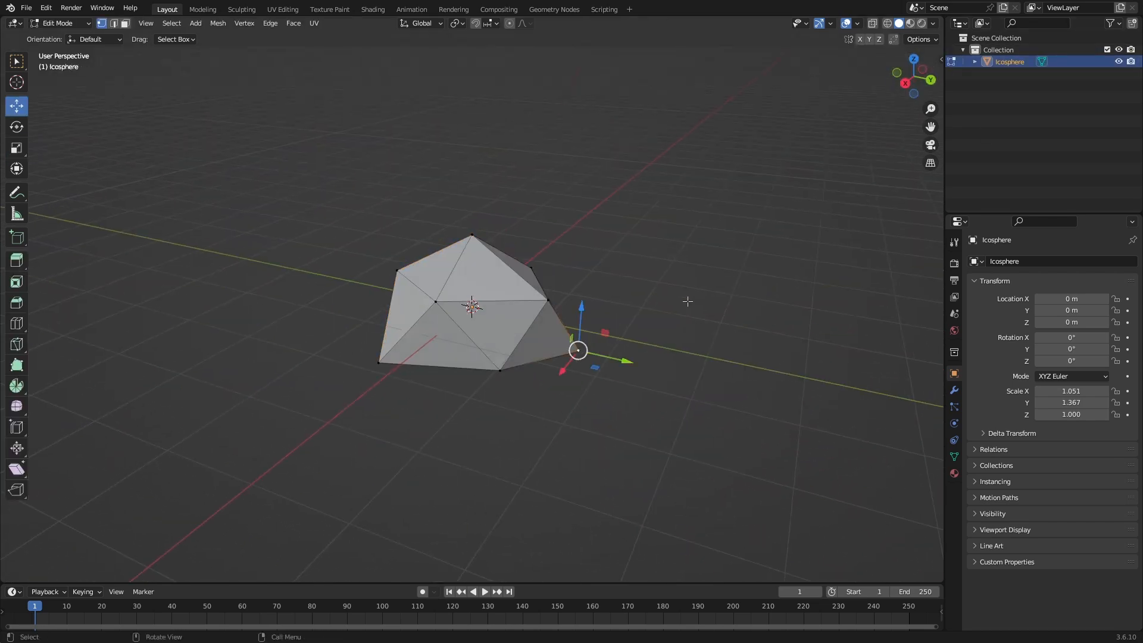
drag(561, 372, 610, 372)
click(673, 322)
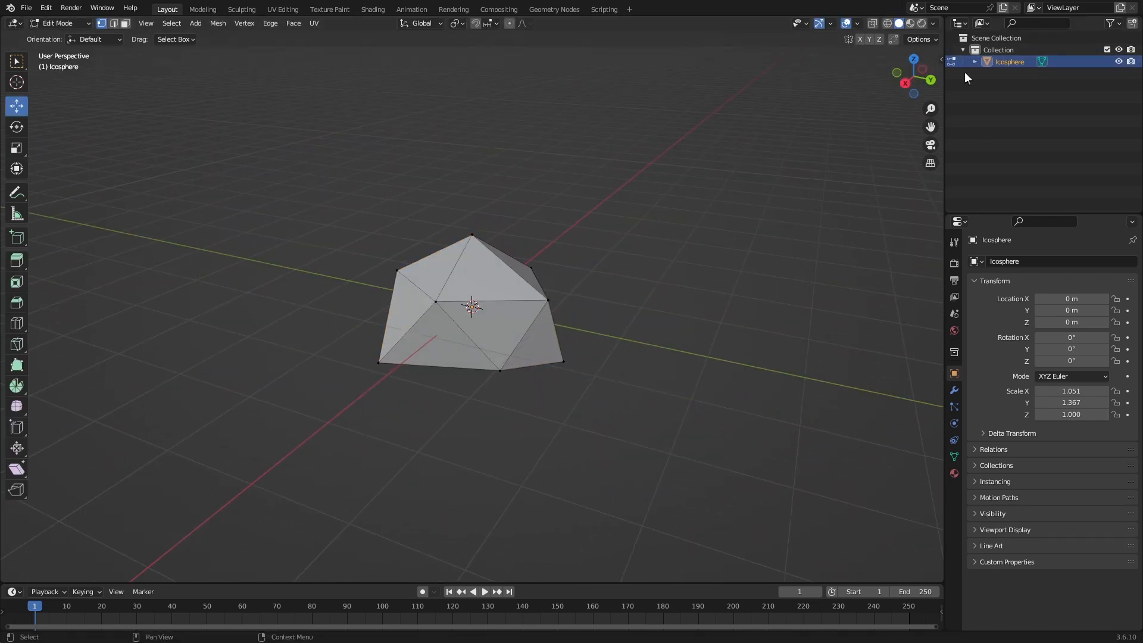
drag(917, 76, 833, 151)
key(Tab)
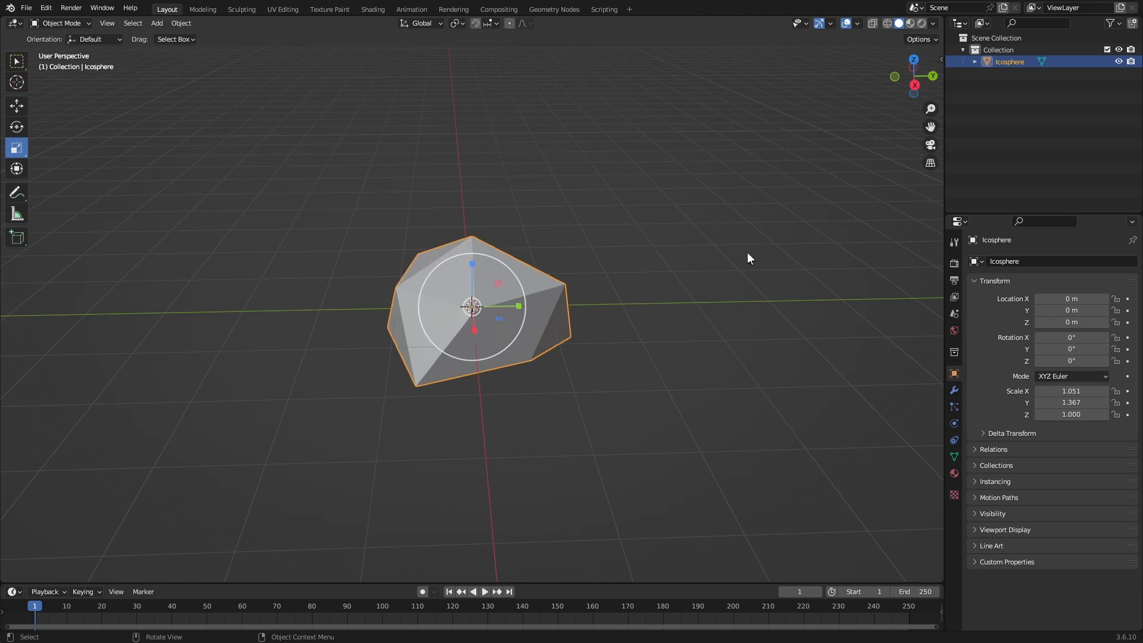
click(748, 252)
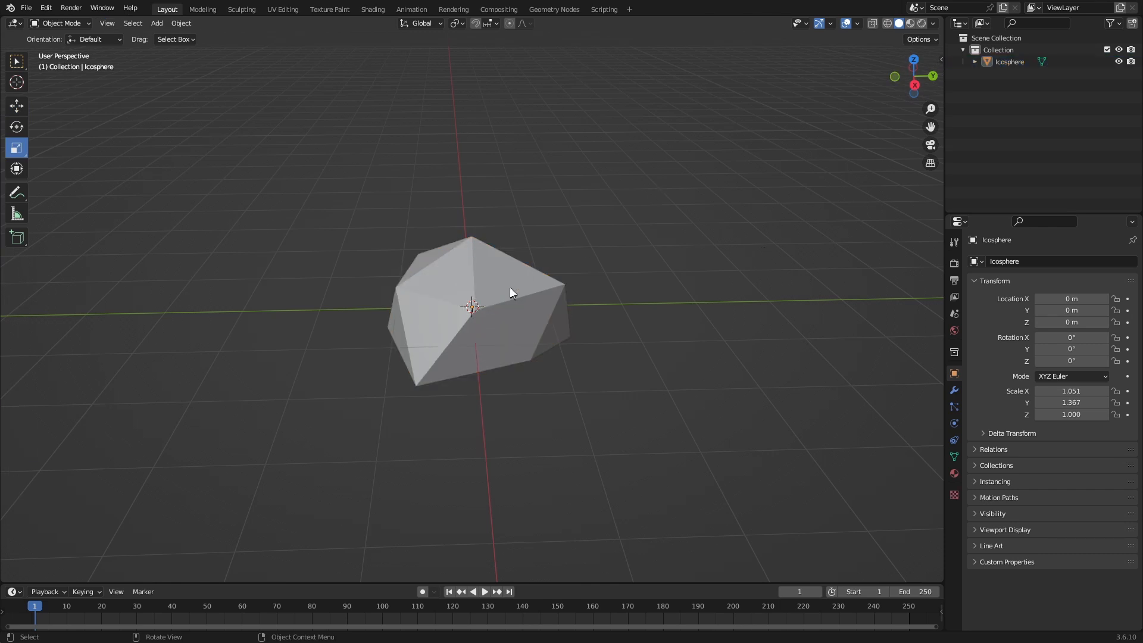
- Duplicate the rock and move the copy about 3.39 m along Y
click(509, 286)
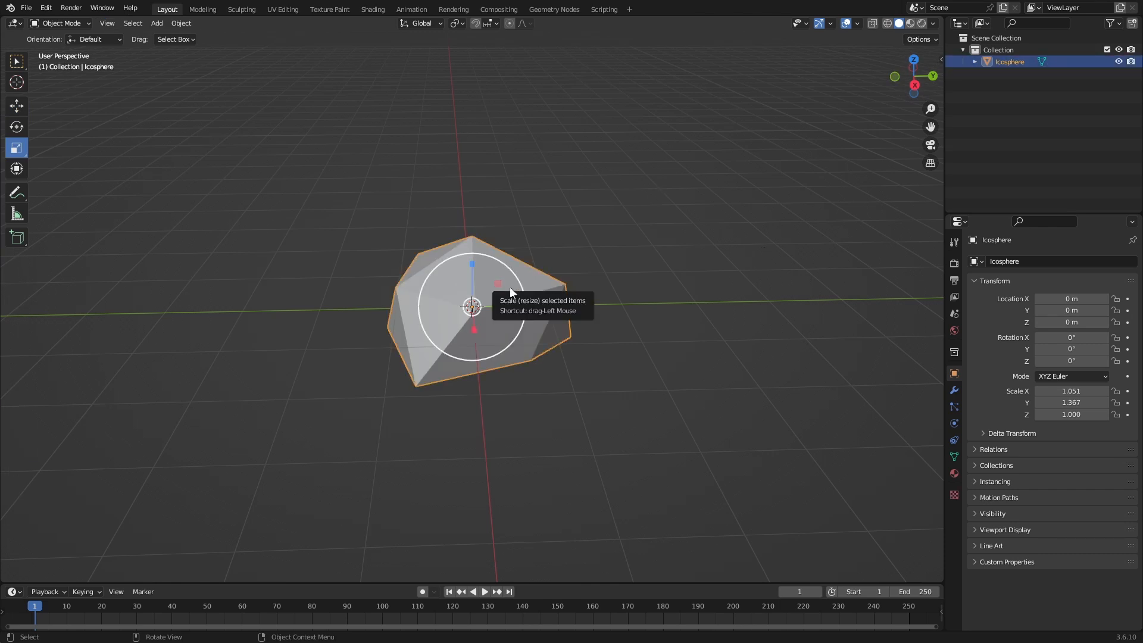
key(shift+d)
key(Escape)
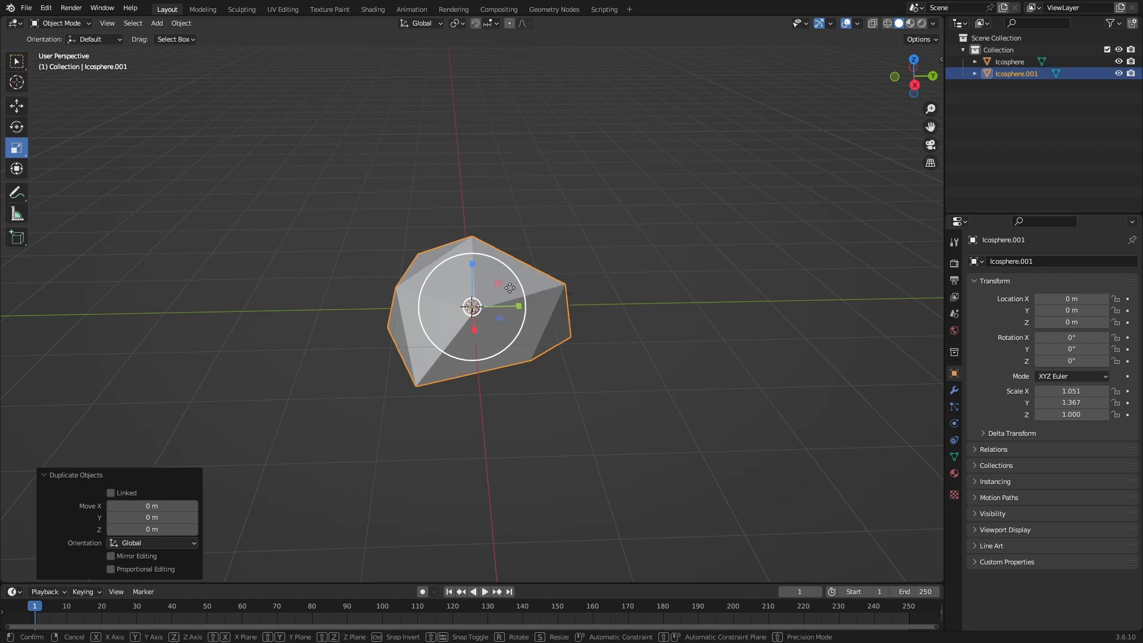
key(g)
key(y)
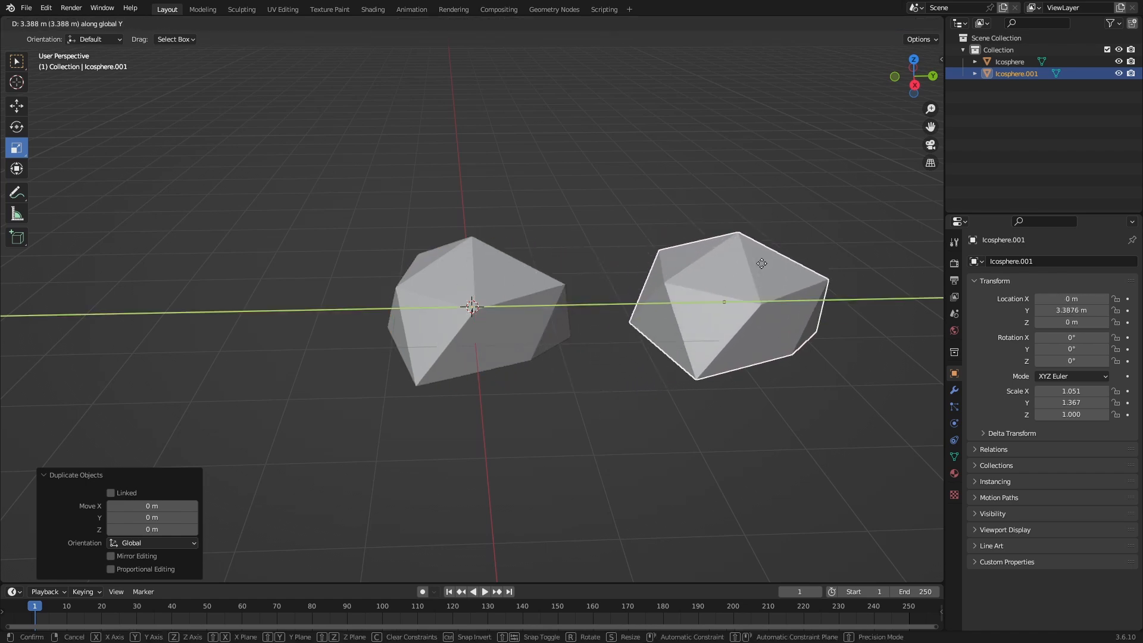
click(762, 263)
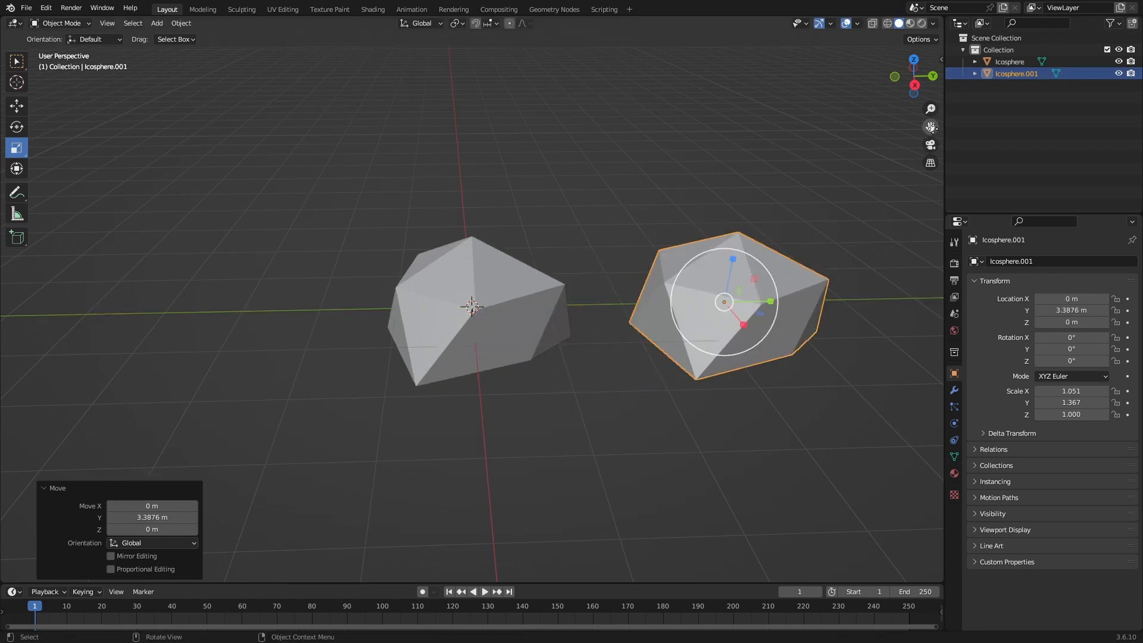
- Reshape the duplicated rock by moving its vertices and stretch it to a scale of about 1.87 along X
drag(930, 126, 686, 112)
key(Tab)
scroll(652, 187, up, 1)
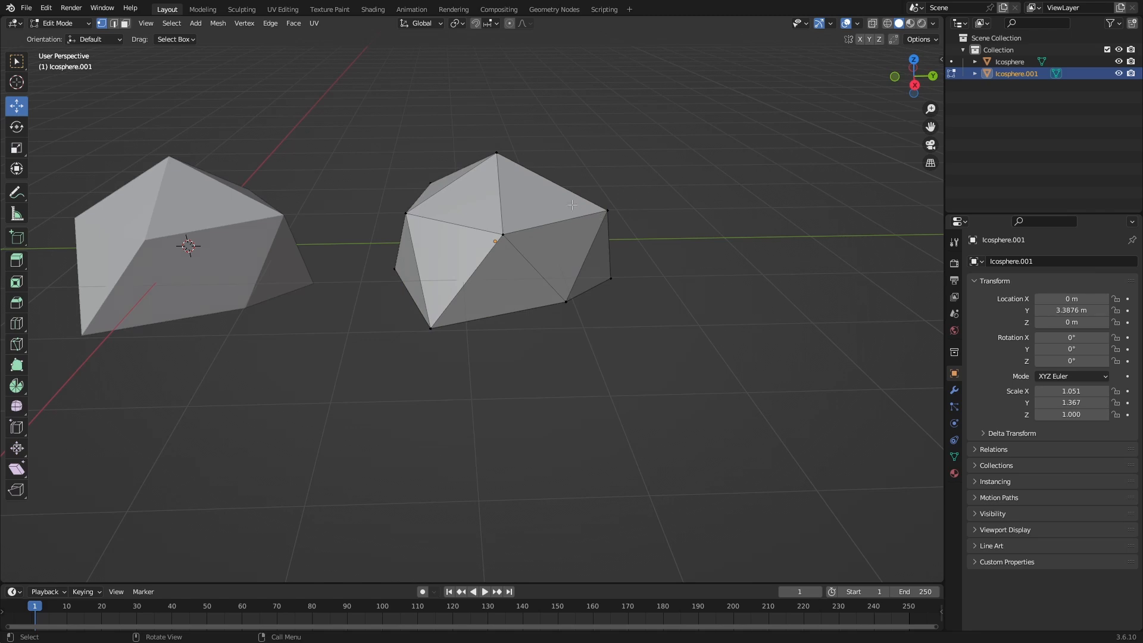
key(Tab)
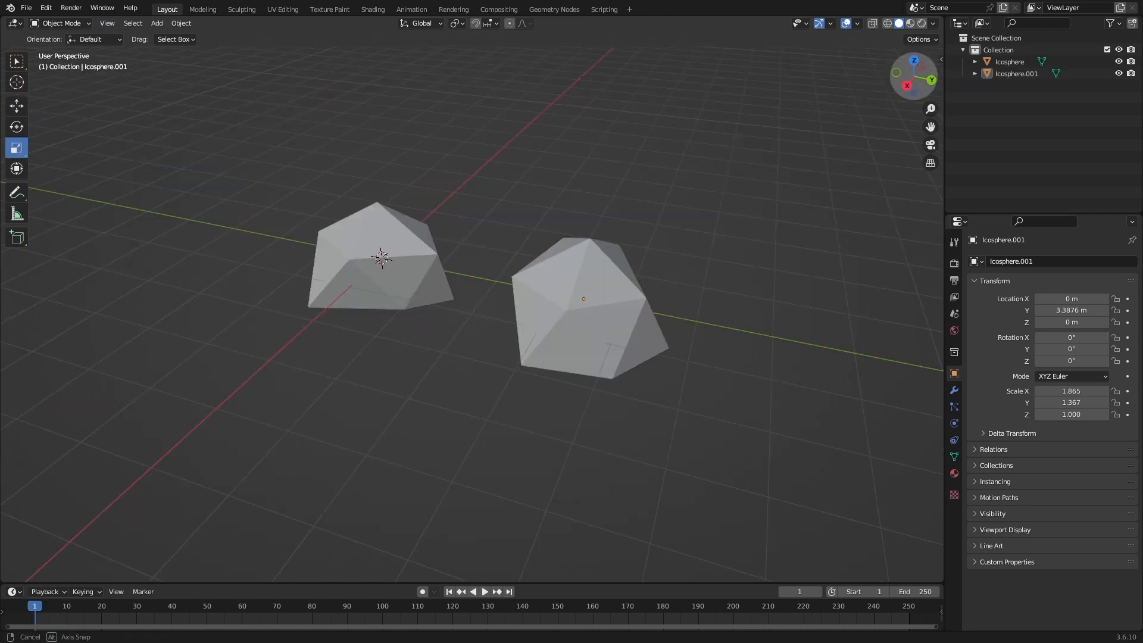
mouse_move(913, 76)
mouse_down()
mouse_move(968, 51)
mouse_move(915, 79)
mouse_up()
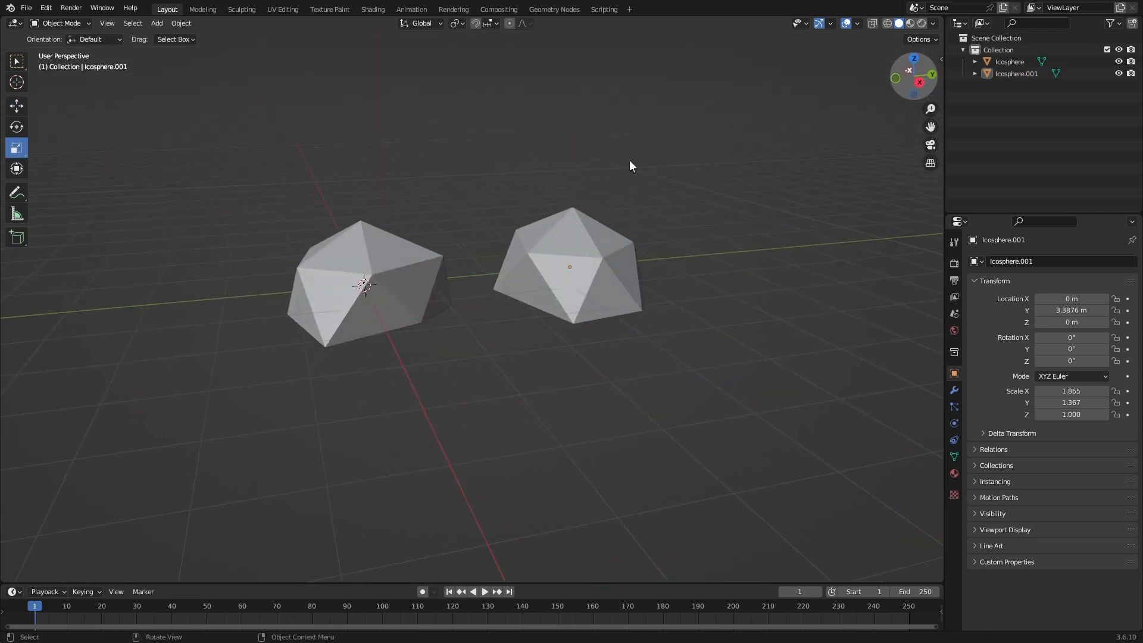
- Hide both rock objects in the viewport
key(a)
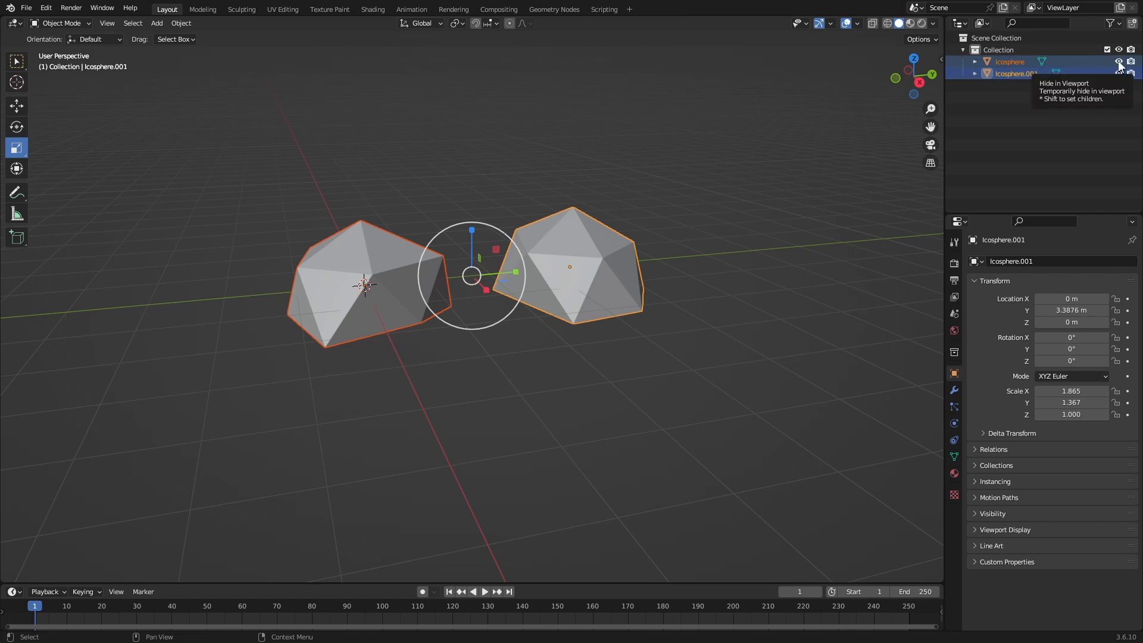
click(1119, 62)
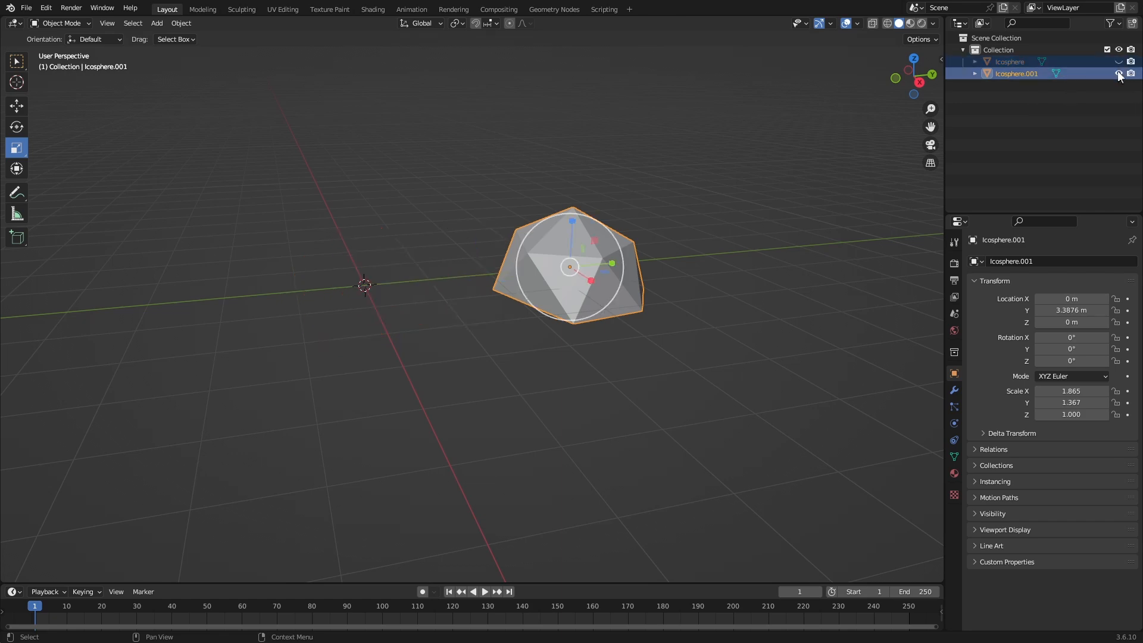
click(1119, 73)
- Add a cone mesh at the world origin with 4 vertices
click(920, 83)
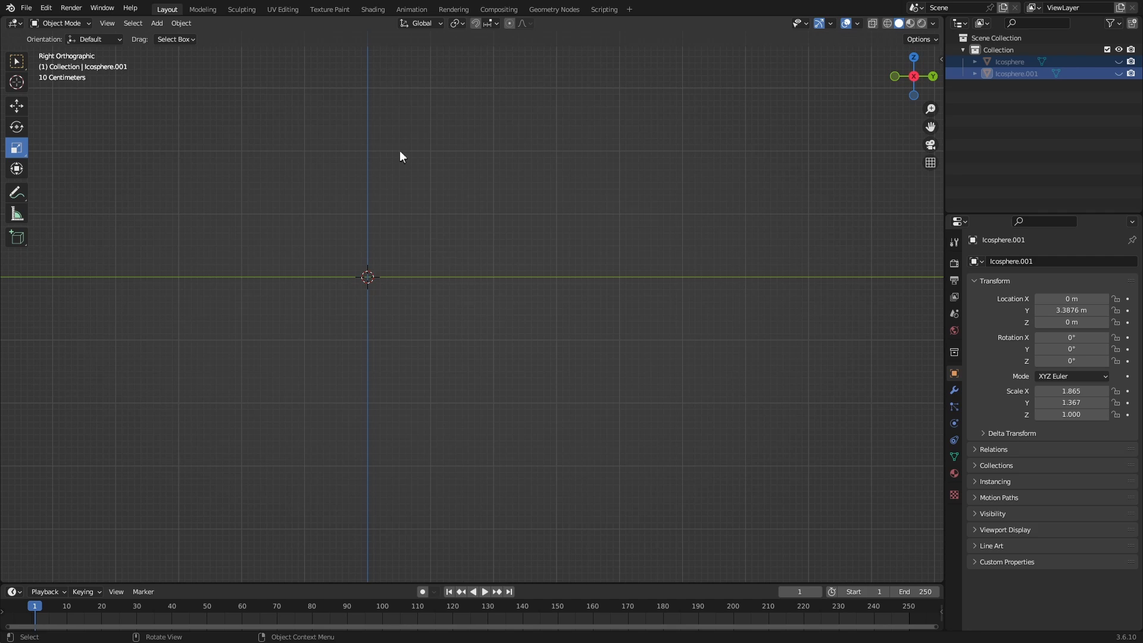
key(shift+a)
mouse_move(269, 100)
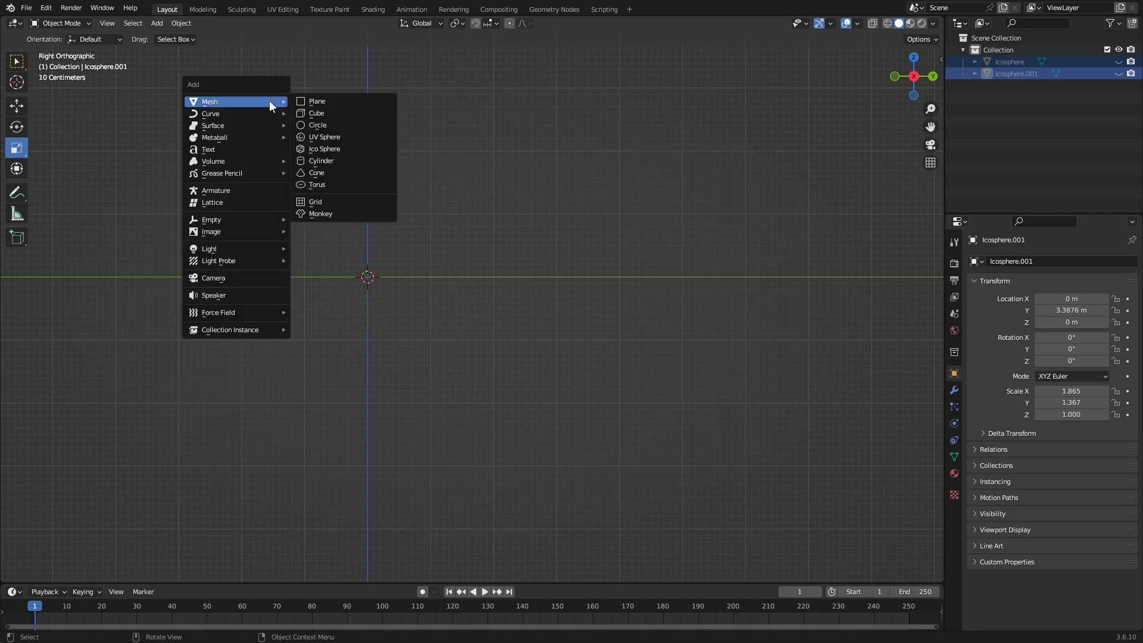
click(350, 173)
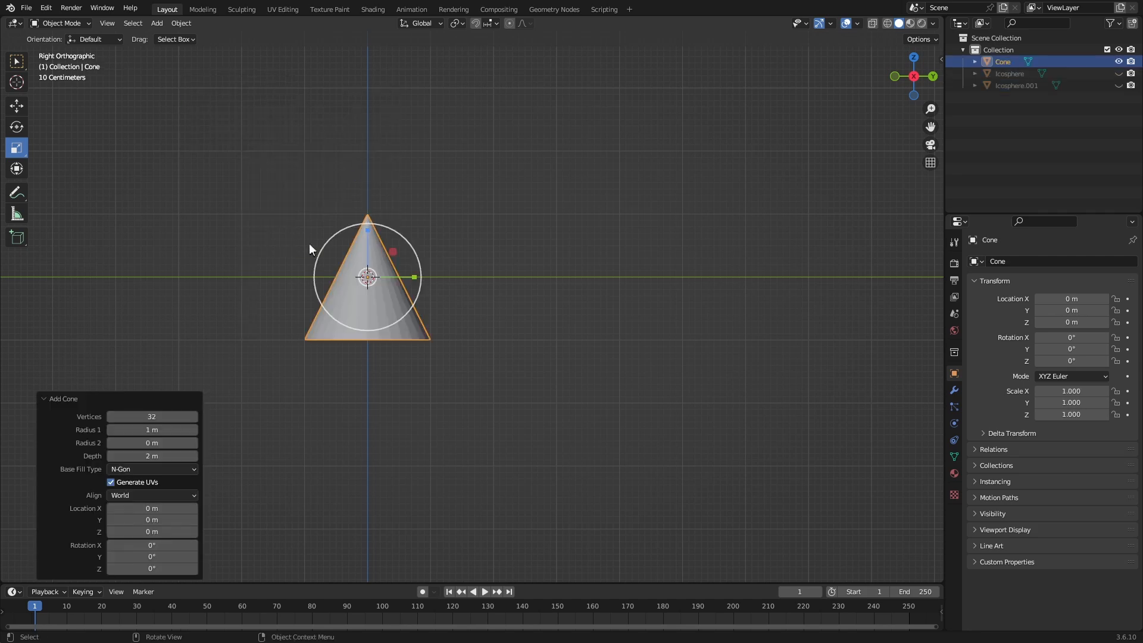
click(166, 417)
text(4)
key(Return)
- Scale the four-sided cone down uniformly to about 0.236
middle_drag(357, 333, 427, 316)
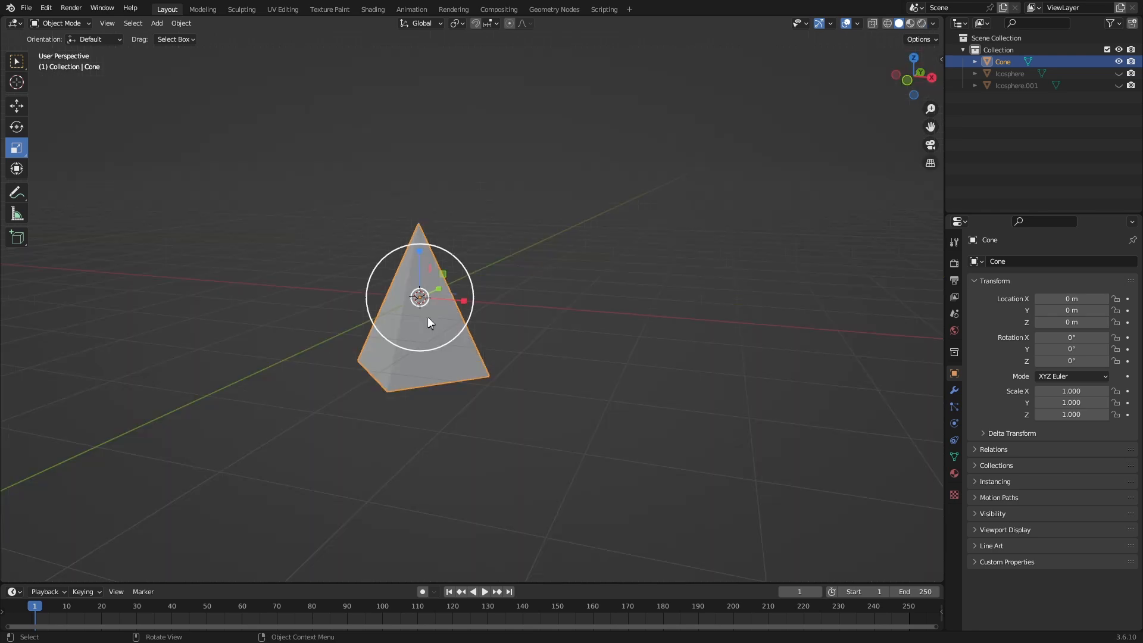
key(s)
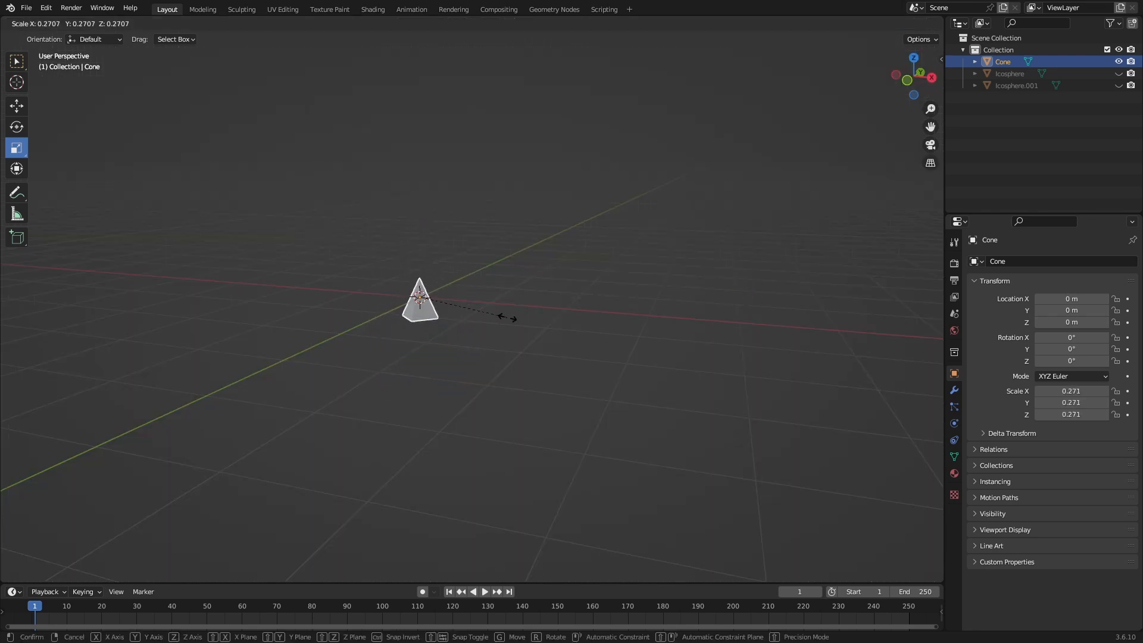
click(497, 322)
- In Edit Mode, raise the cone's apex vertex about 0.88 m along Z to make a tall, thin spike
scroll(495, 322, up, 6)
drag(930, 127, 1120, 184)
key(Tab)
click(486, 272)
scroll(487, 274, down, 4)
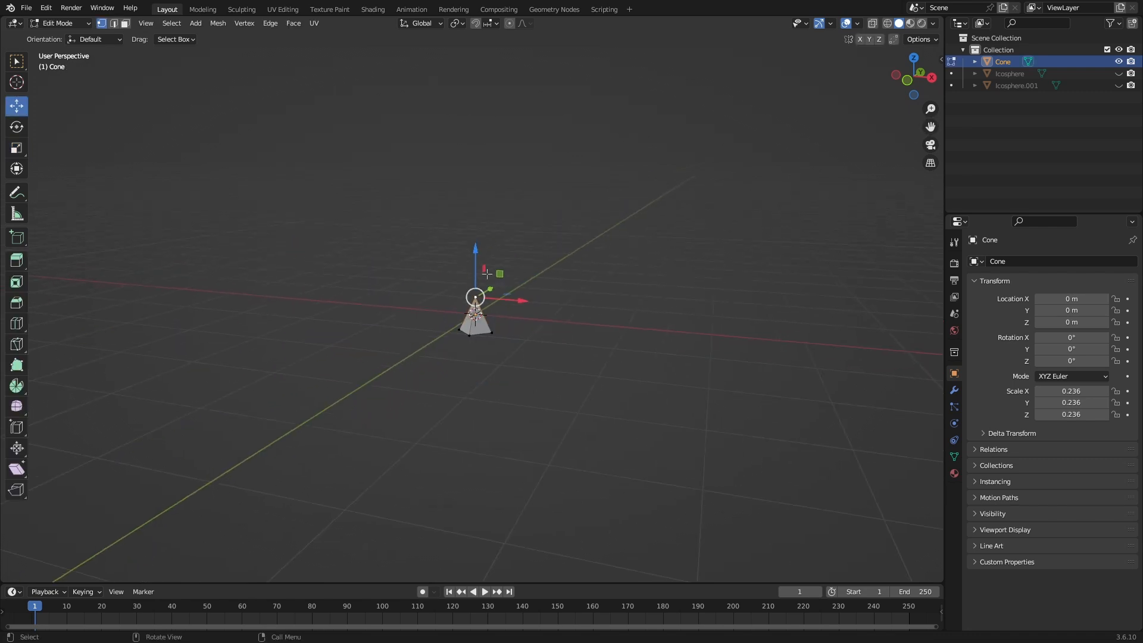
drag(478, 246, 480, 180)
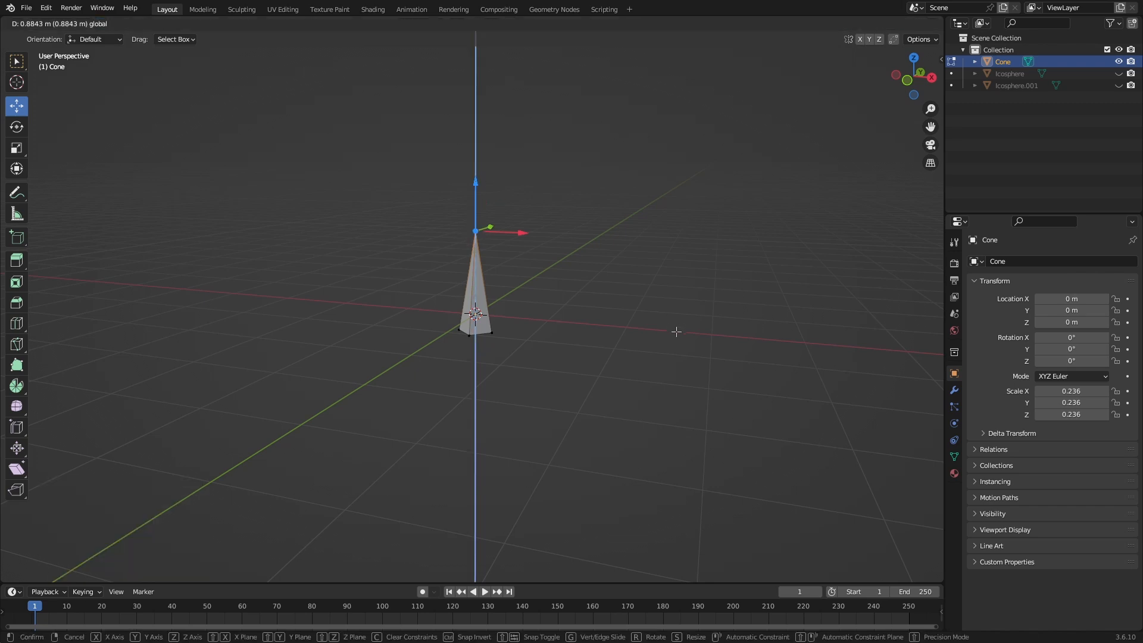
scroll(482, 358, up, 5)
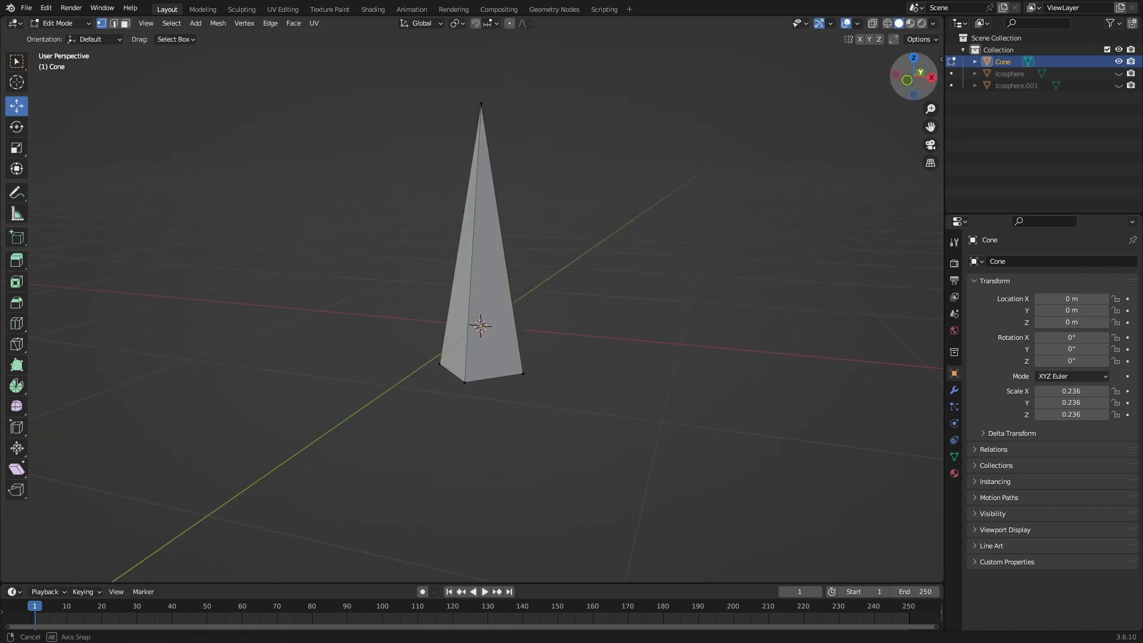
- Shift one base corner of the spike inward, about -0.037 m in X, -0.024 m in Y and 0.015 m in Z
drag(911, 81, 881, 92)
click(418, 399)
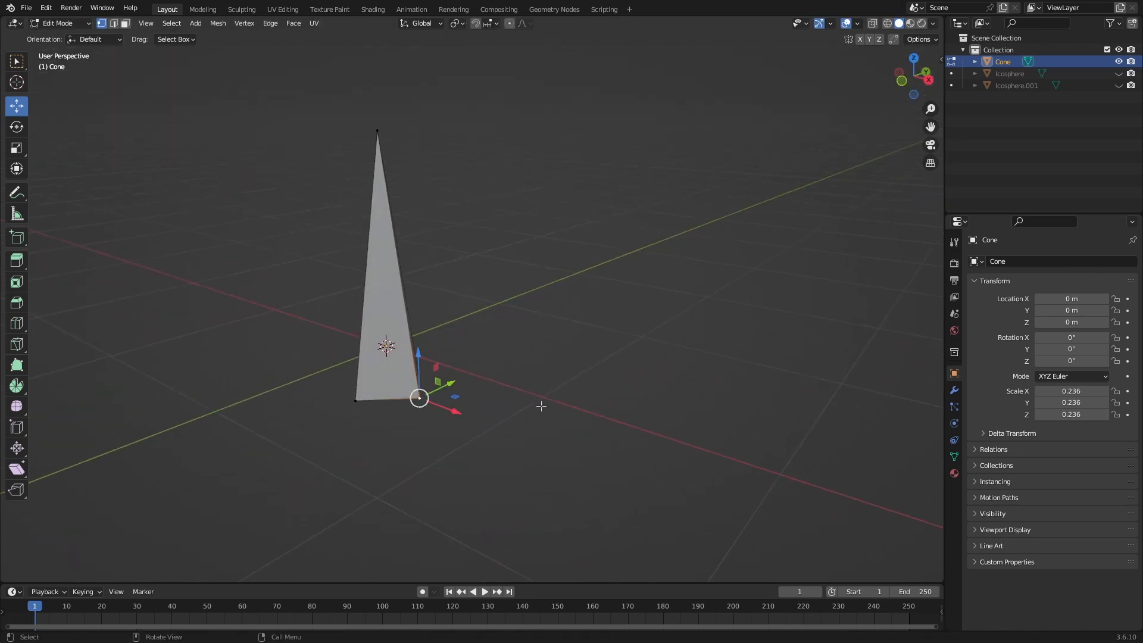
key(g)
click(740, 225)
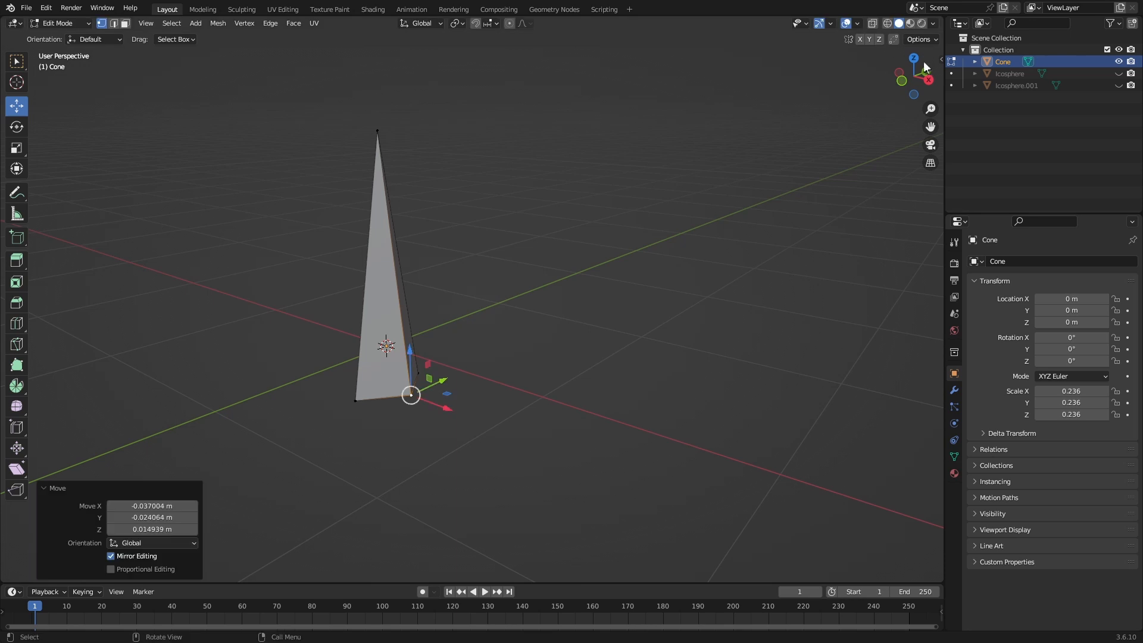
drag(923, 68, 863, 72)
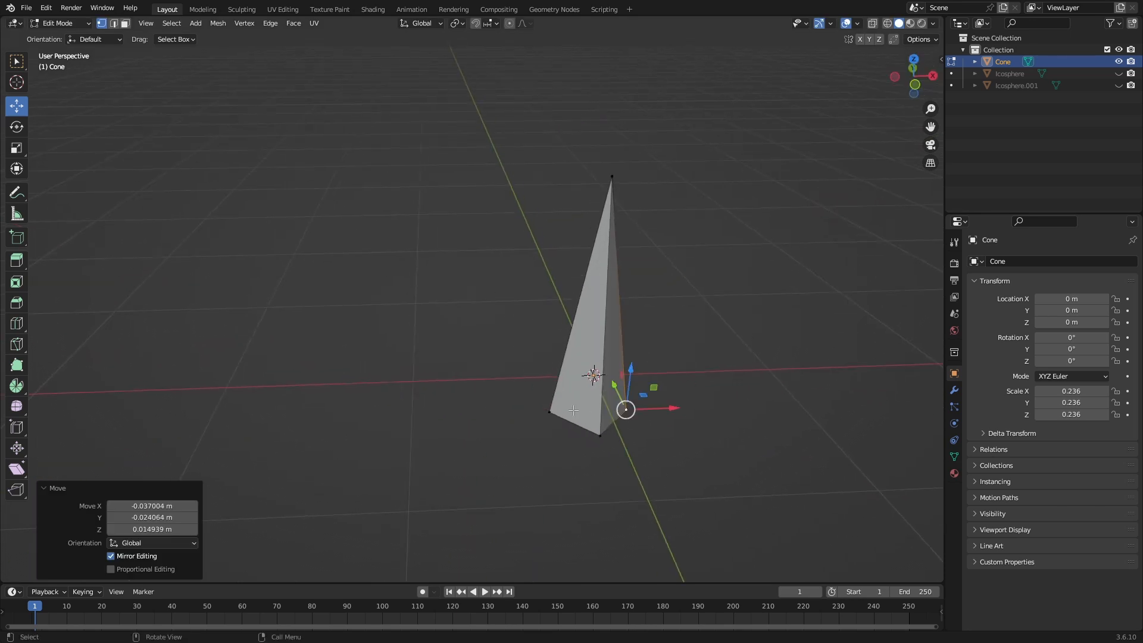
- Shift the spike's near base corner inward, and offset its apex about 0.075 m in X and 0.054 m in Y
click(598, 434)
key(g)
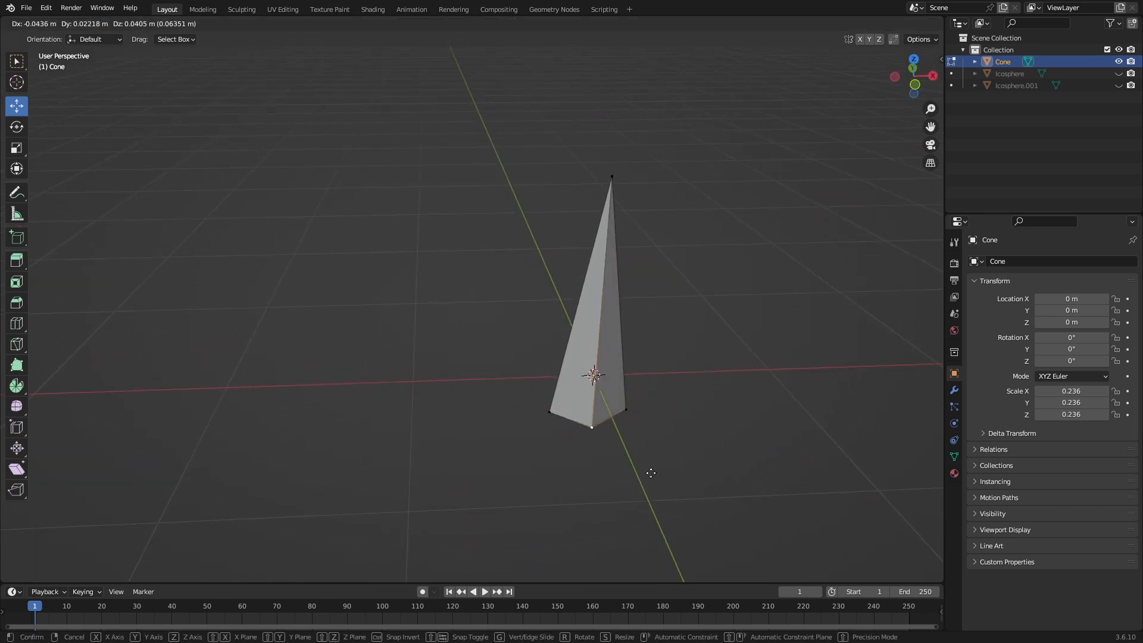
click(651, 473)
middle_drag(651, 473, 572, 178)
key(g)
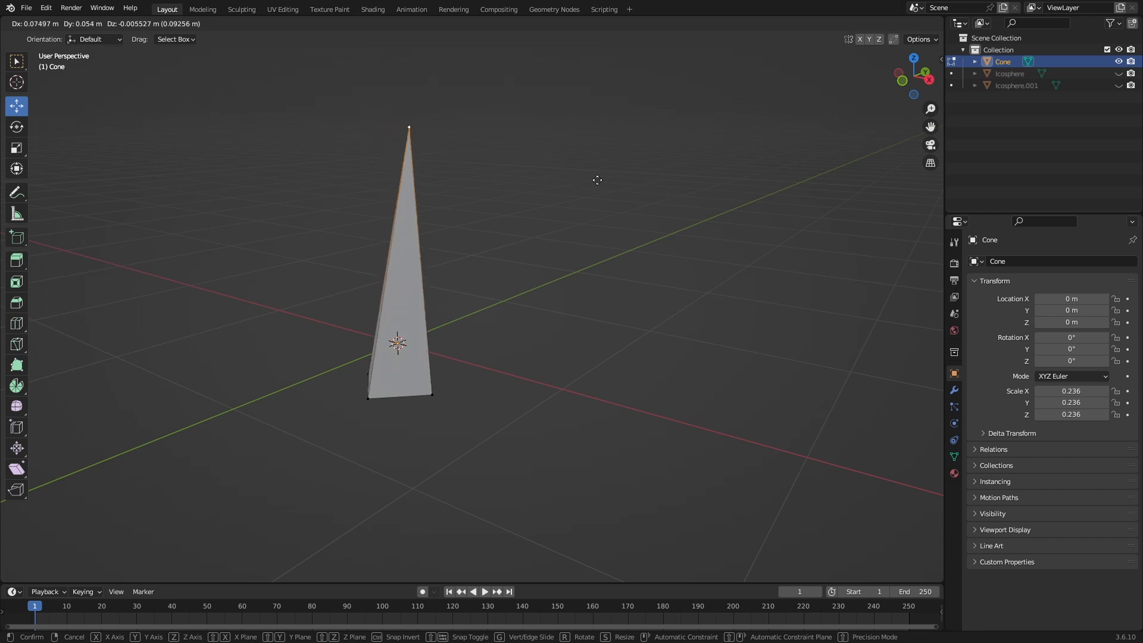
click(601, 180)
mouse_move(917, 77)
mouse_down()
mouse_move(912, 115)
mouse_move(915, 85)
mouse_up()
- In Object Mode, duplicate the spike and move the copy about 0.52 m along the X axis
key(Tab)
key(shift+d)
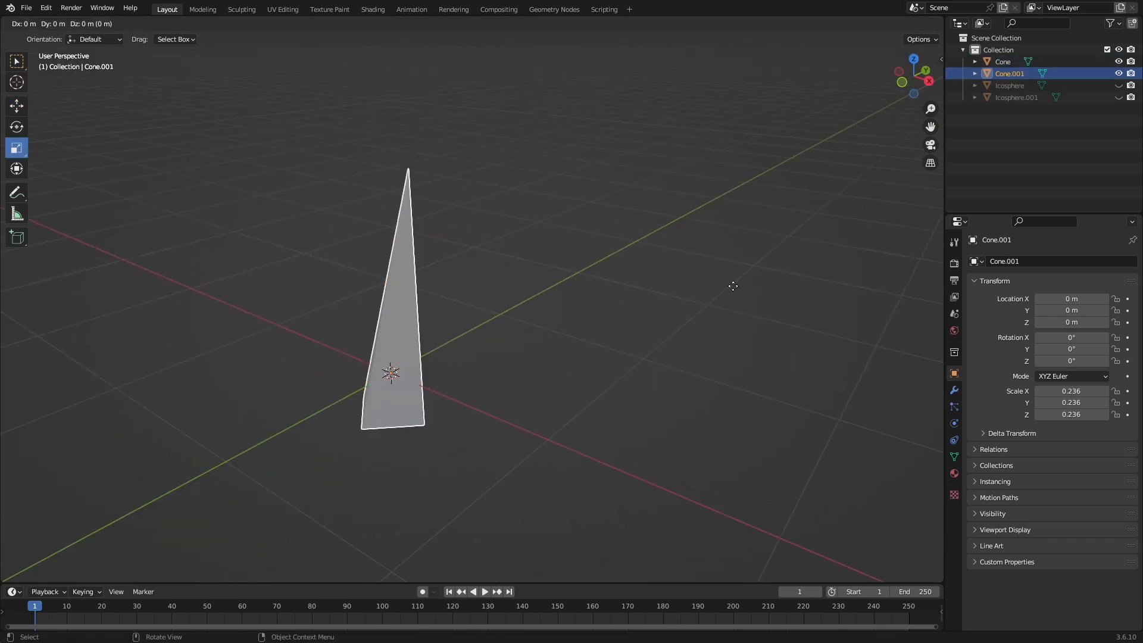
key(x)
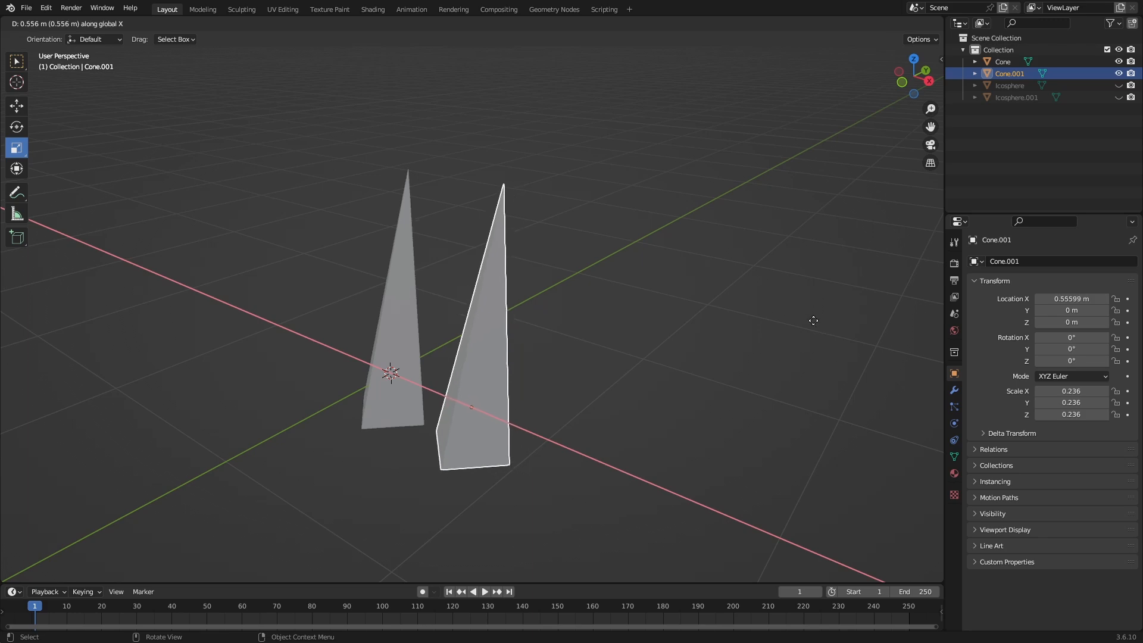
click(801, 319)
- In Edit Mode, move the duplicate spike's near base corner about 0.05 m along X and shift it along Y
key(Tab)
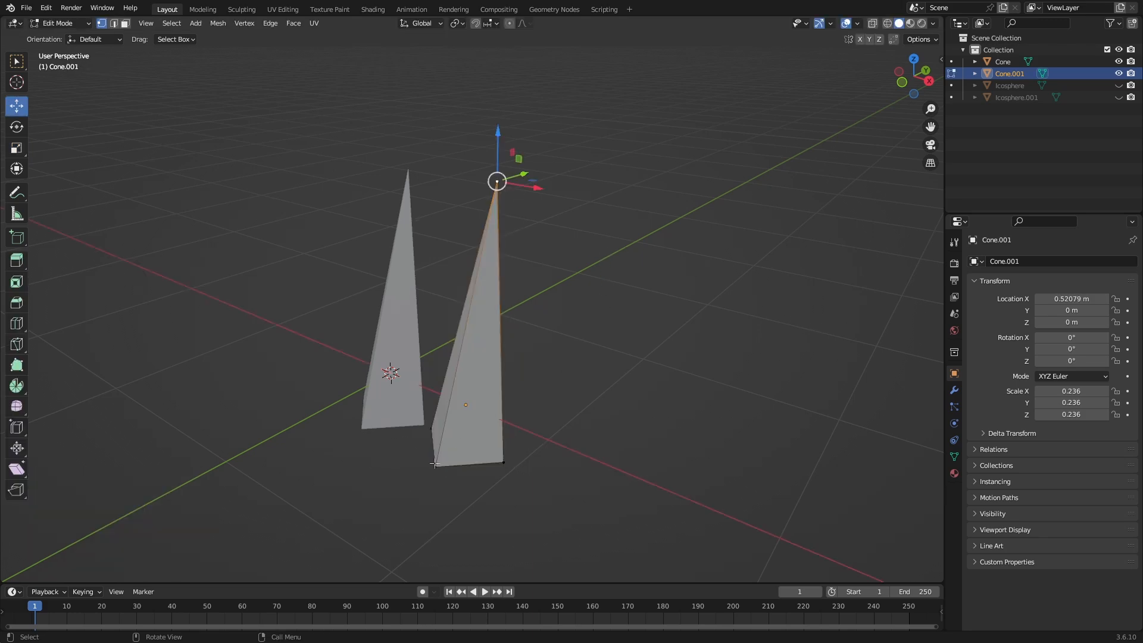
click(435, 467)
key(g)
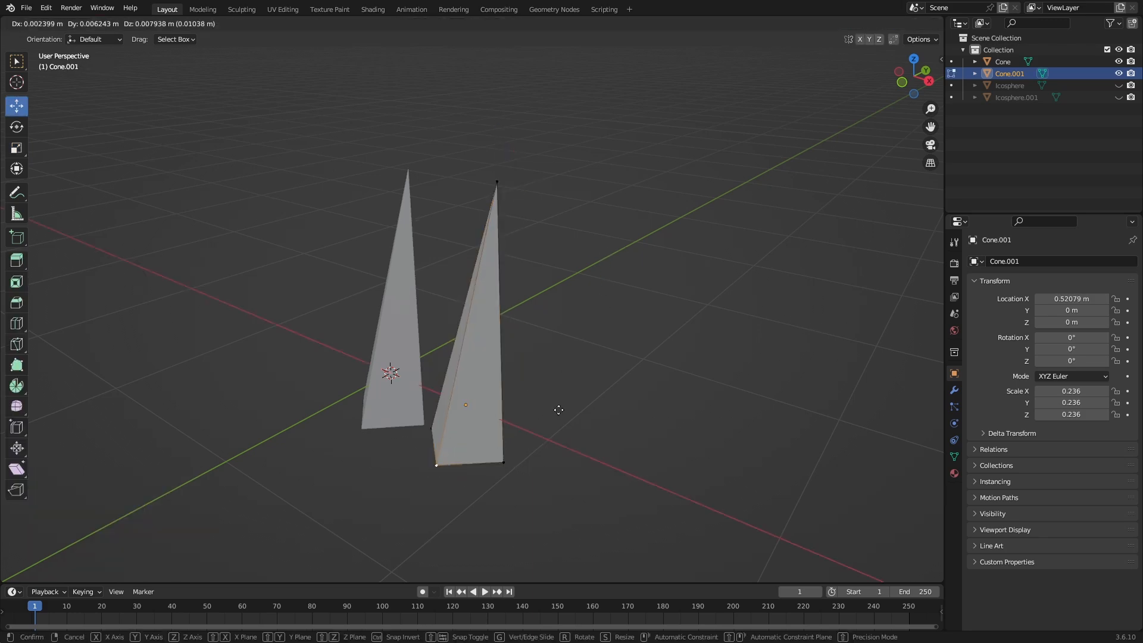
key(x)
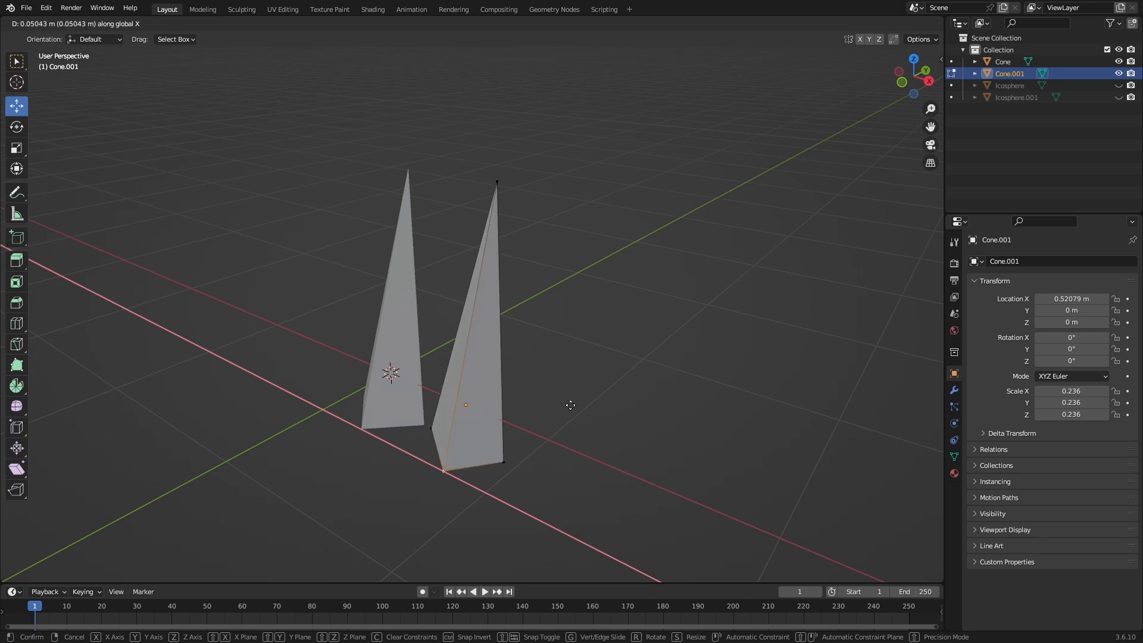
click(570, 405)
key(g)
key(y)
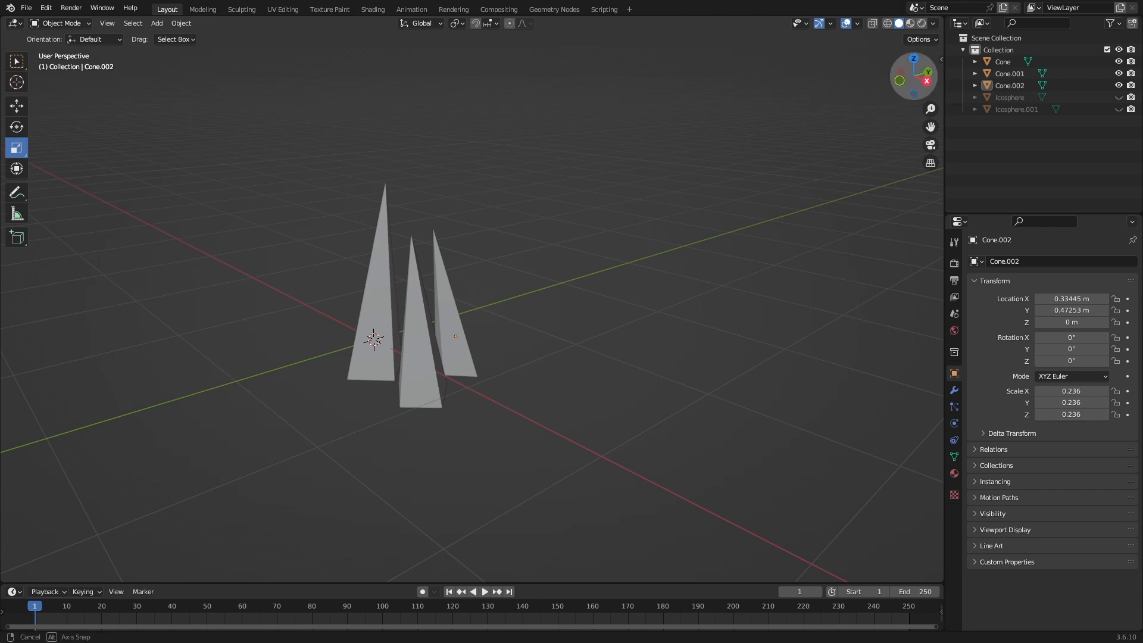
- Hide the three spikes and add a cylinder mesh with 8 vertices at the world origin
drag(927, 85, 919, 88)
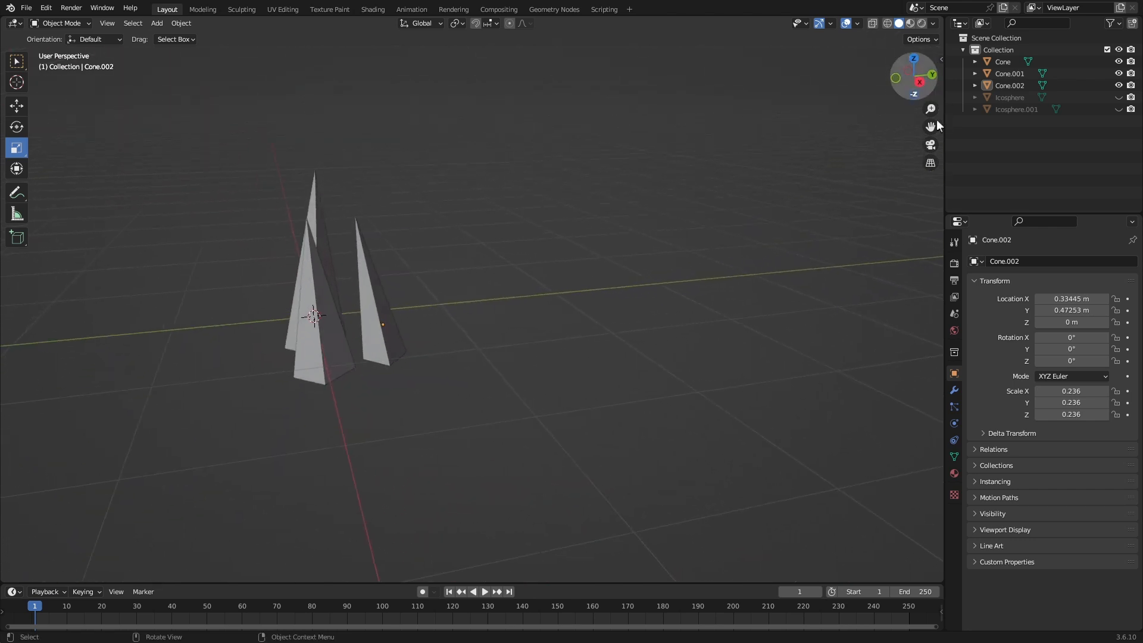
key(h)
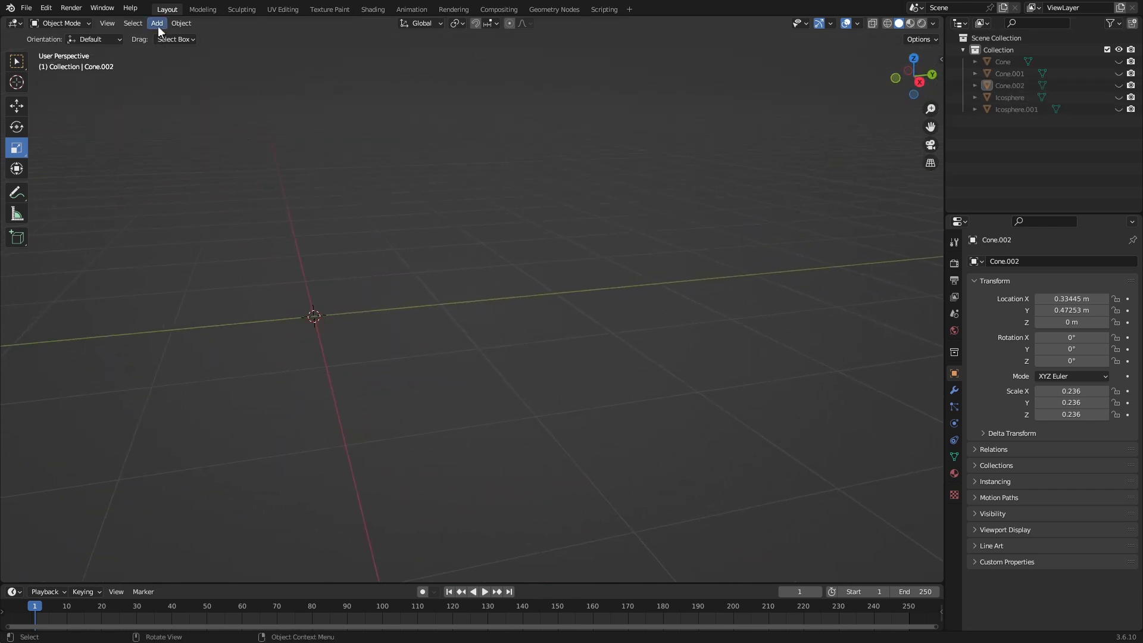
key(shift+a)
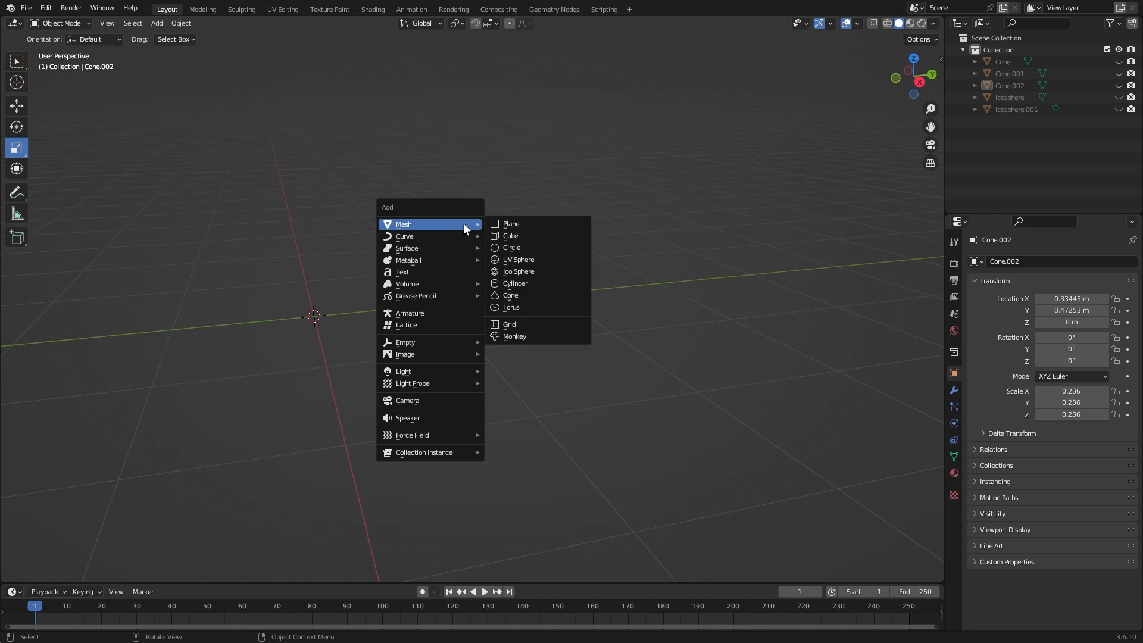
mouse_move(467, 224)
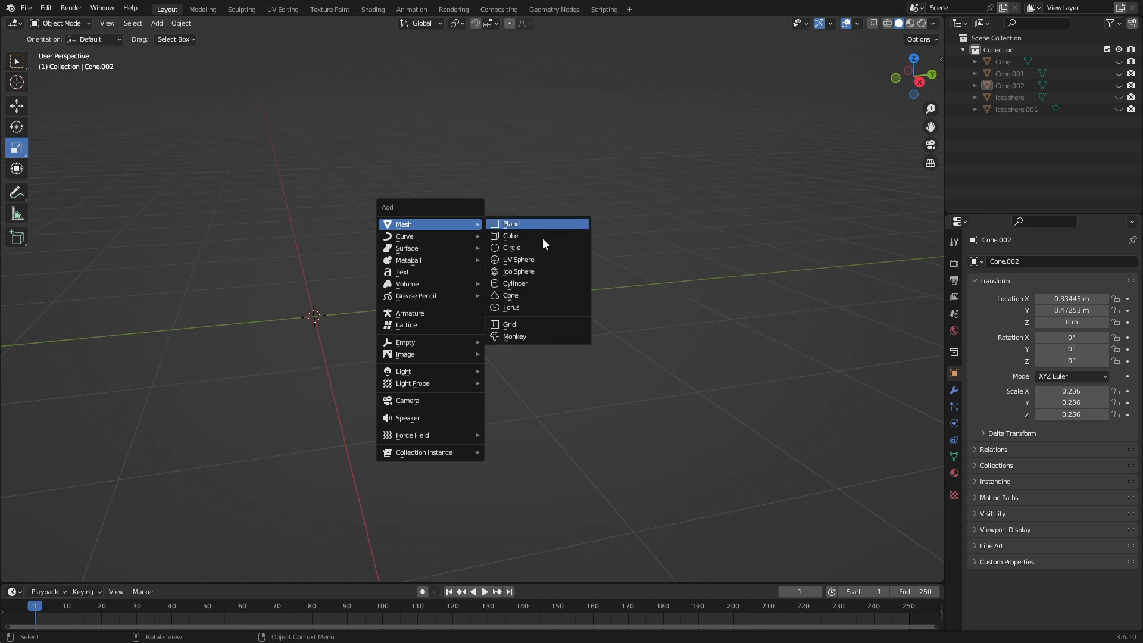
click(535, 284)
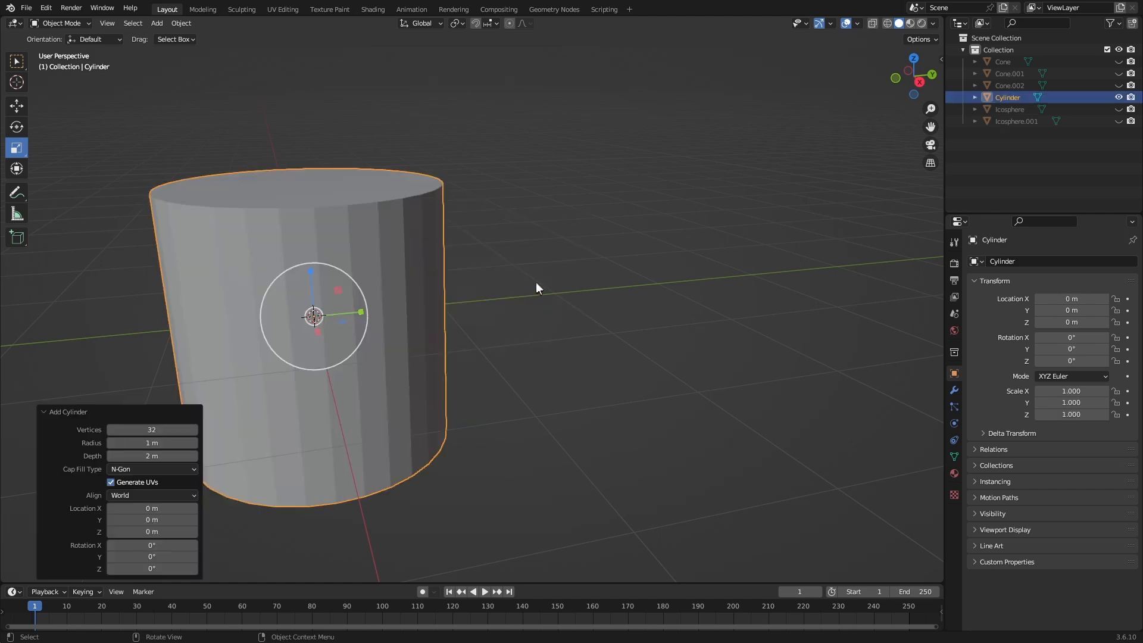
click(136, 430)
key(BackSpace)
text(8)
key(Return)
- In the right orthographic view, stretch the cylinder along Z to a scale of about 1.34
key(KP_3)
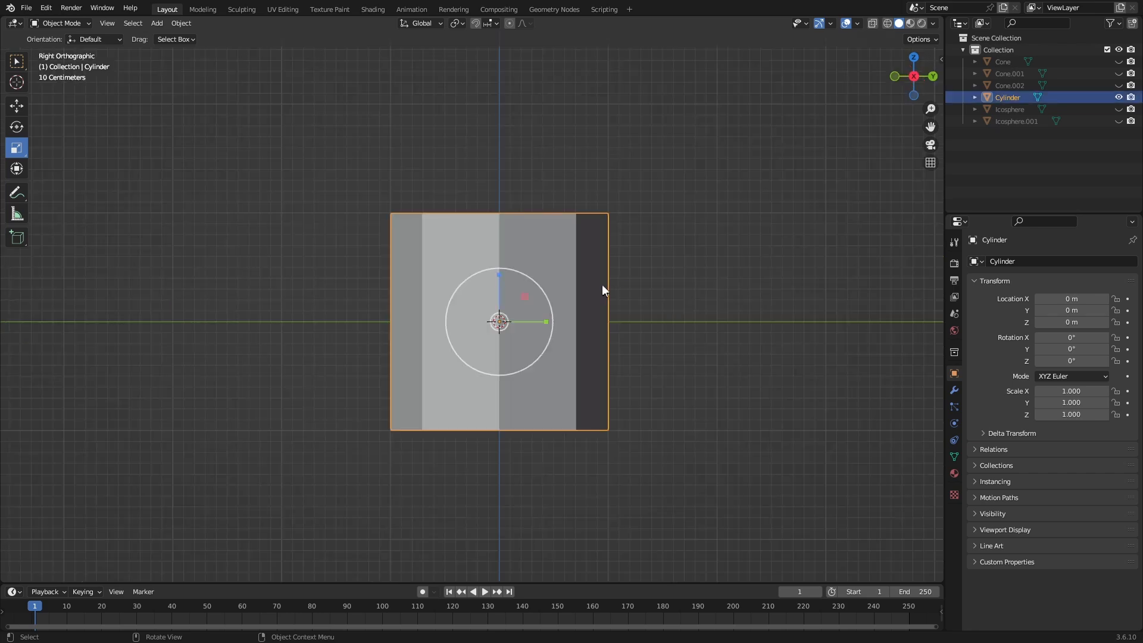
key(s)
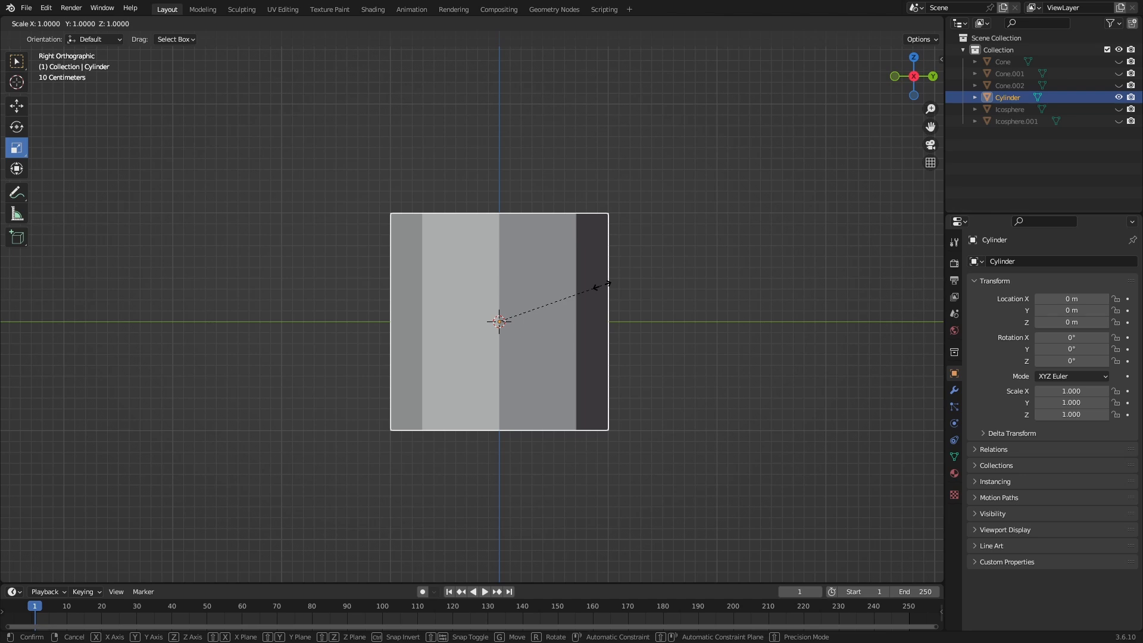
key(z)
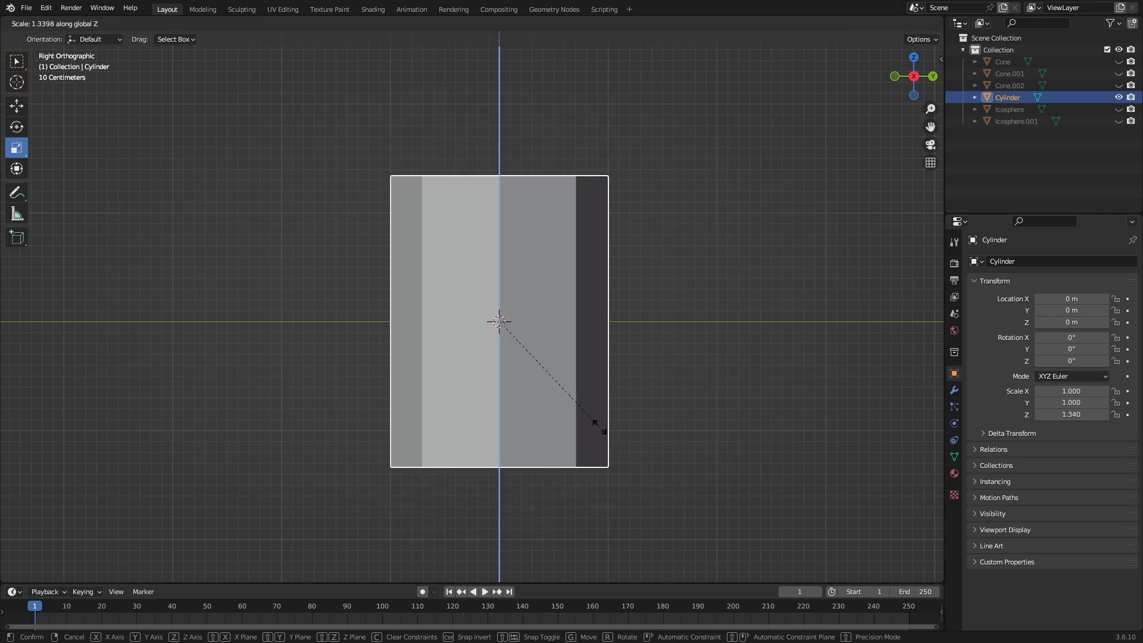
click(600, 427)
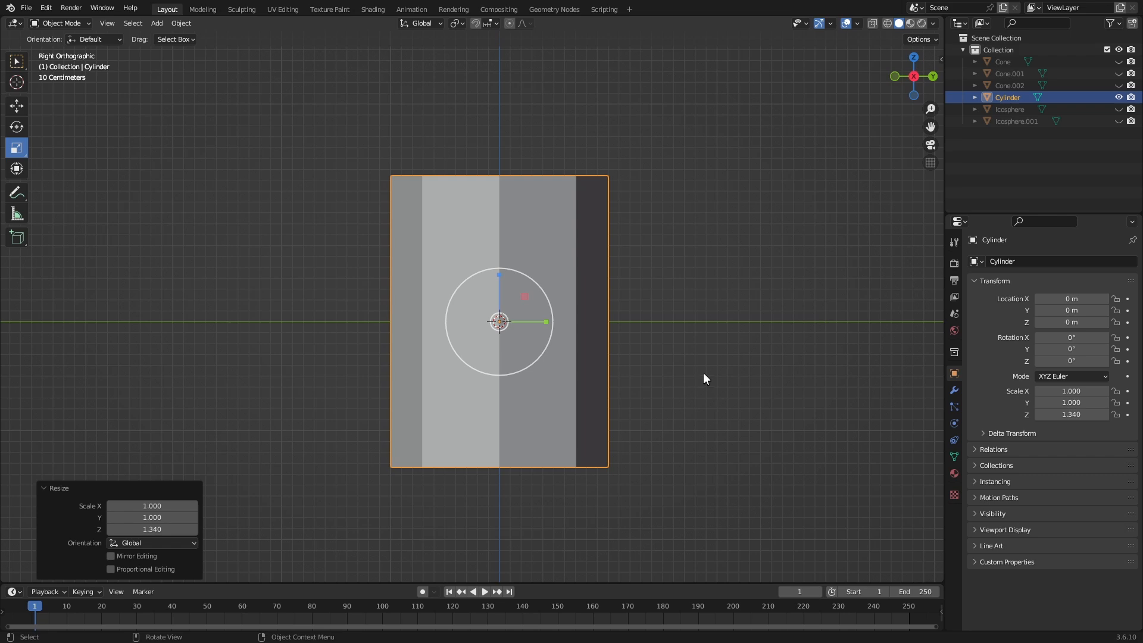
- In Edit Mode, add 3 evenly spaced horizontal loop cuts around the cylinder
key(Tab)
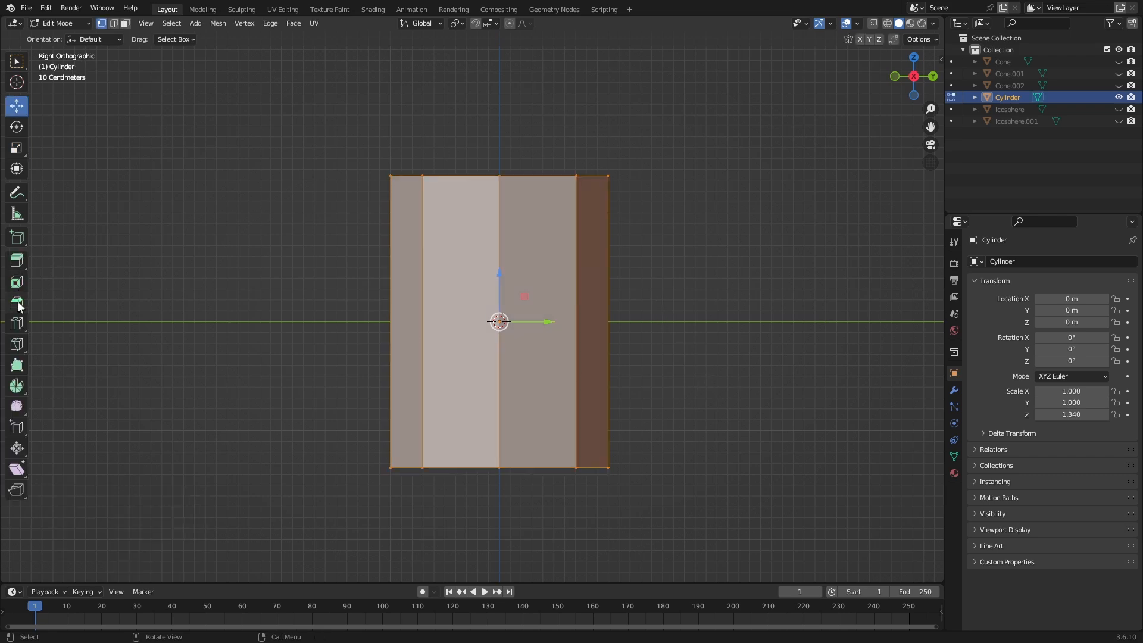
click(17, 323)
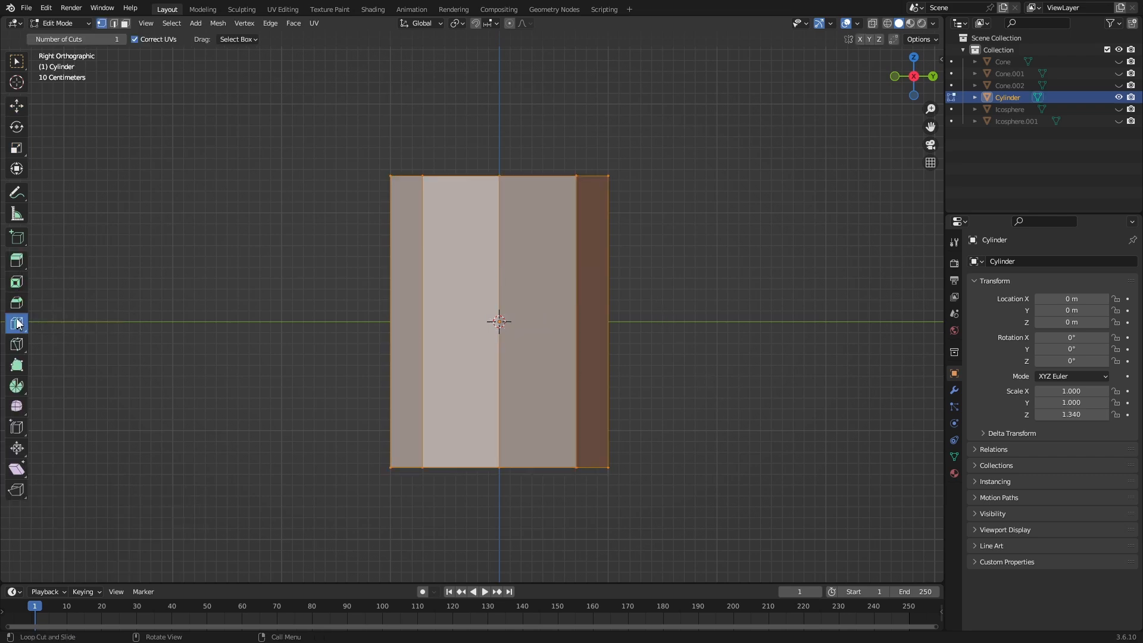
click(123, 38)
click(123, 38)
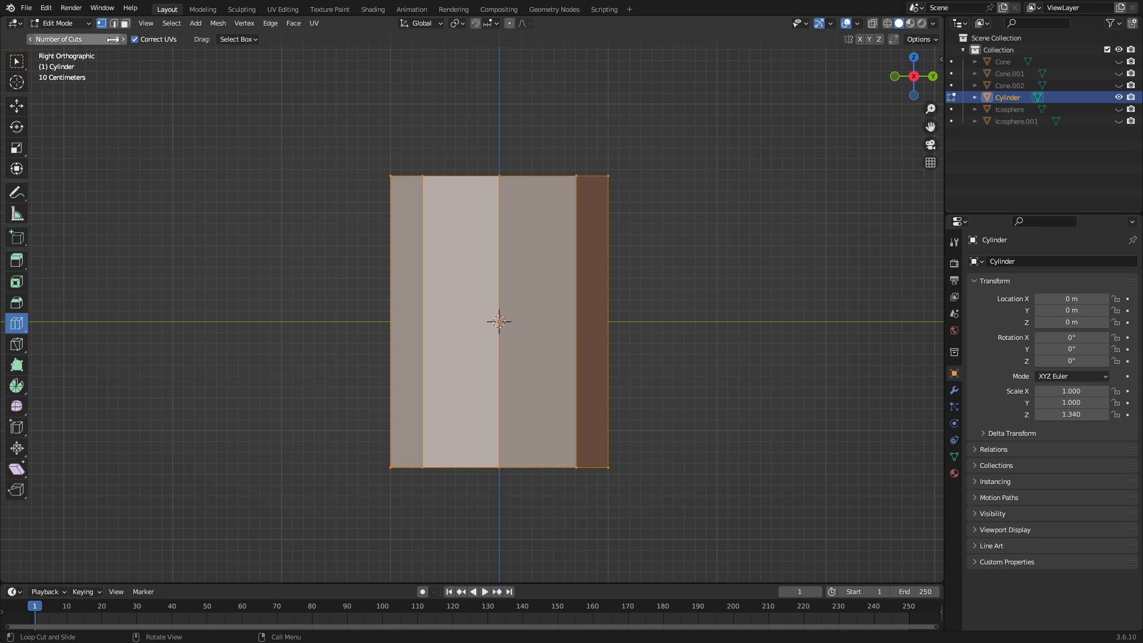
click(558, 306)
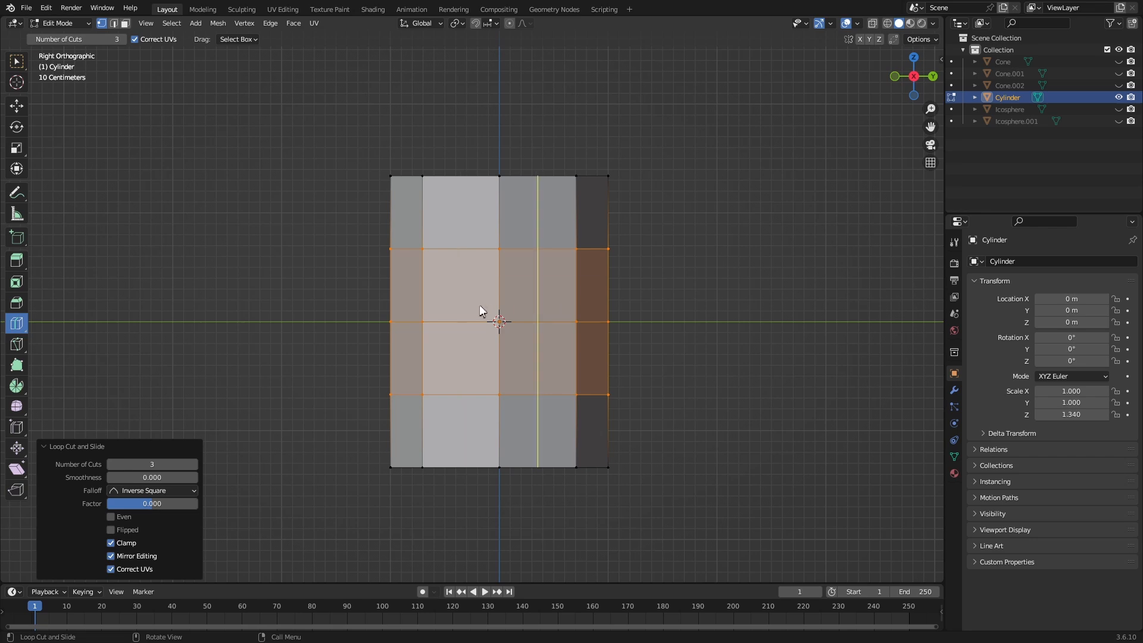
- In wireframe shading, scale the cylinder's middle edge loop to about 1.09 using smooth proportional editing with a size of 1.33
click(17, 61)
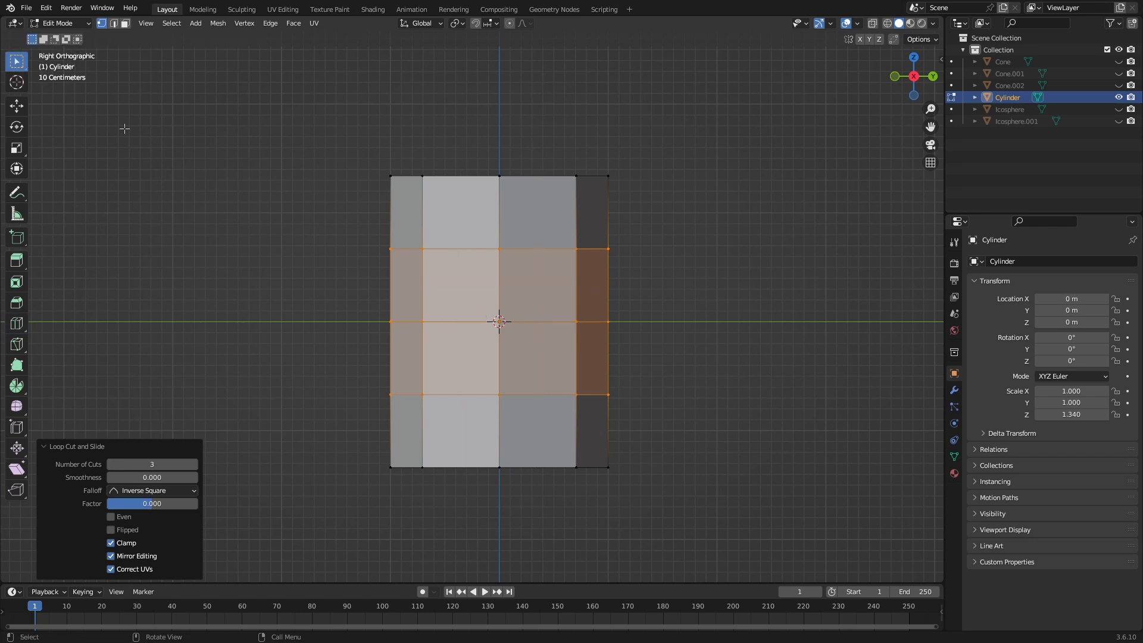
click(268, 208)
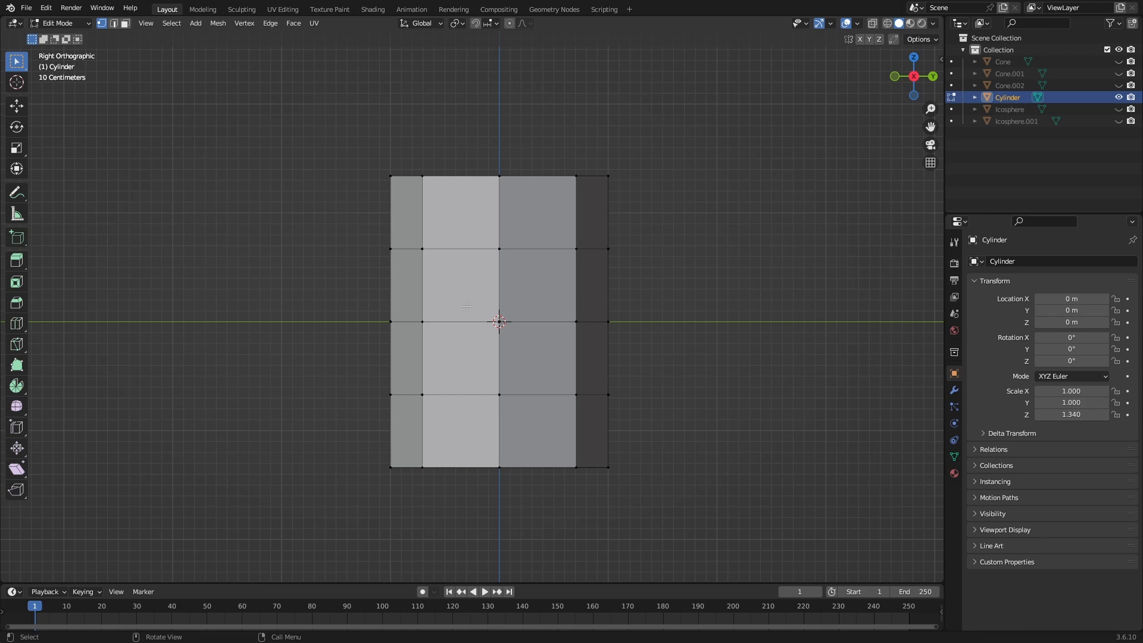
key(z)
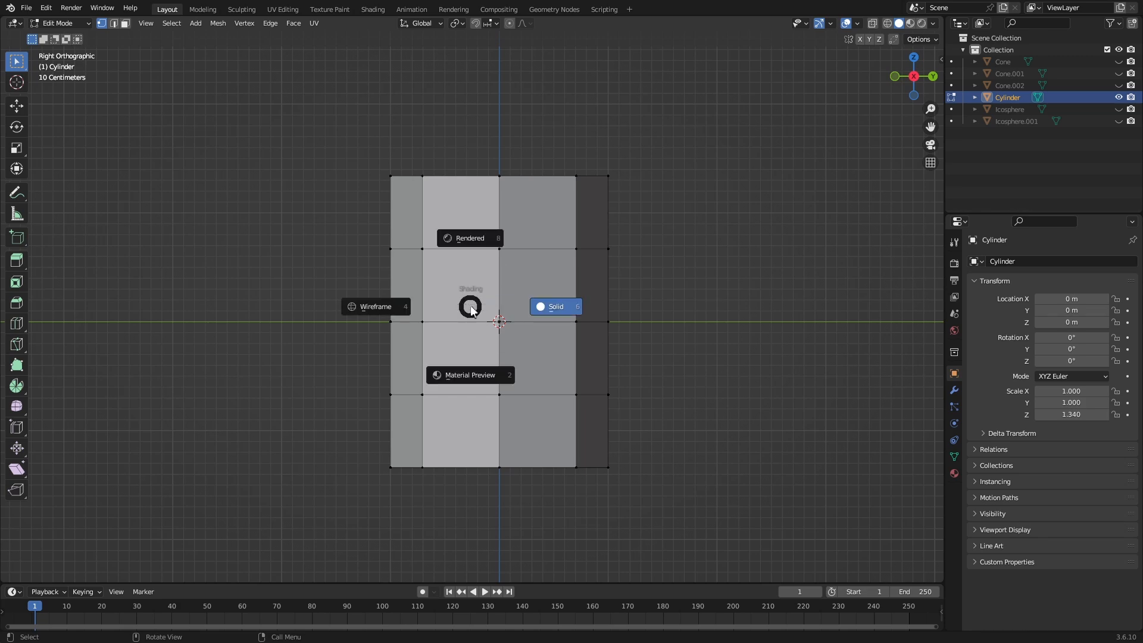
click(381, 301)
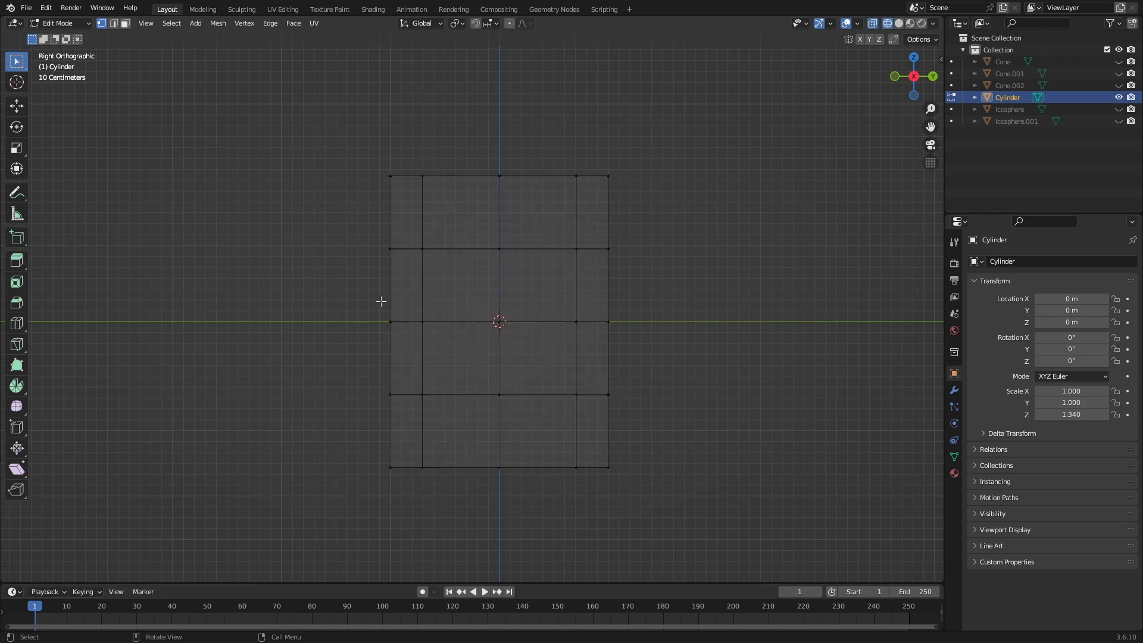
drag(354, 297, 658, 335)
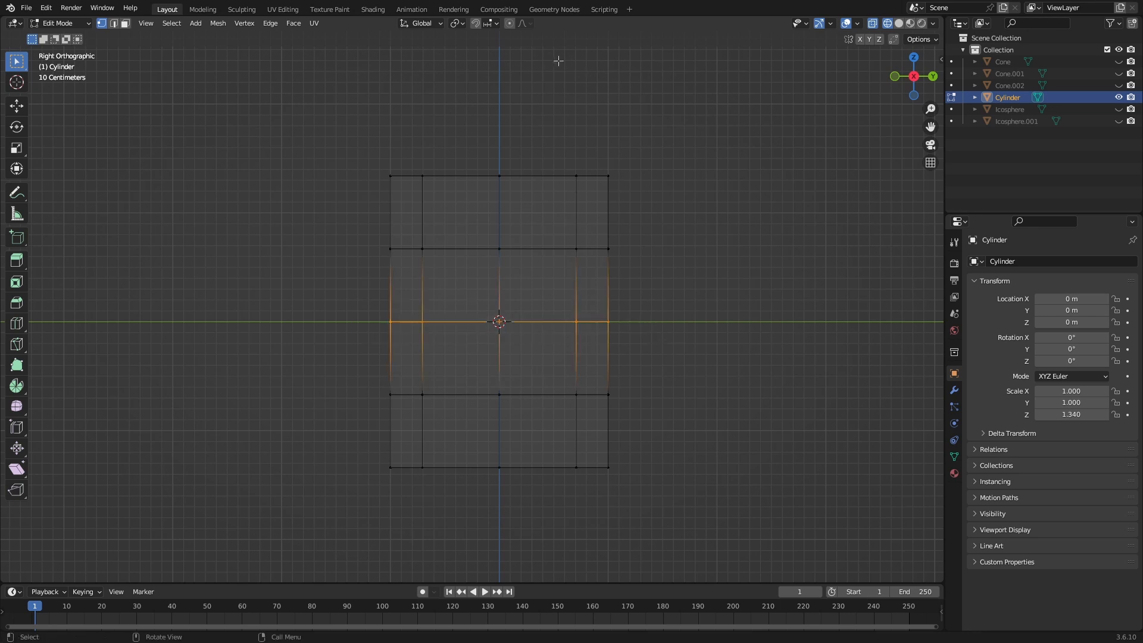
click(509, 24)
key(s)
scroll(483, 301, down, 4)
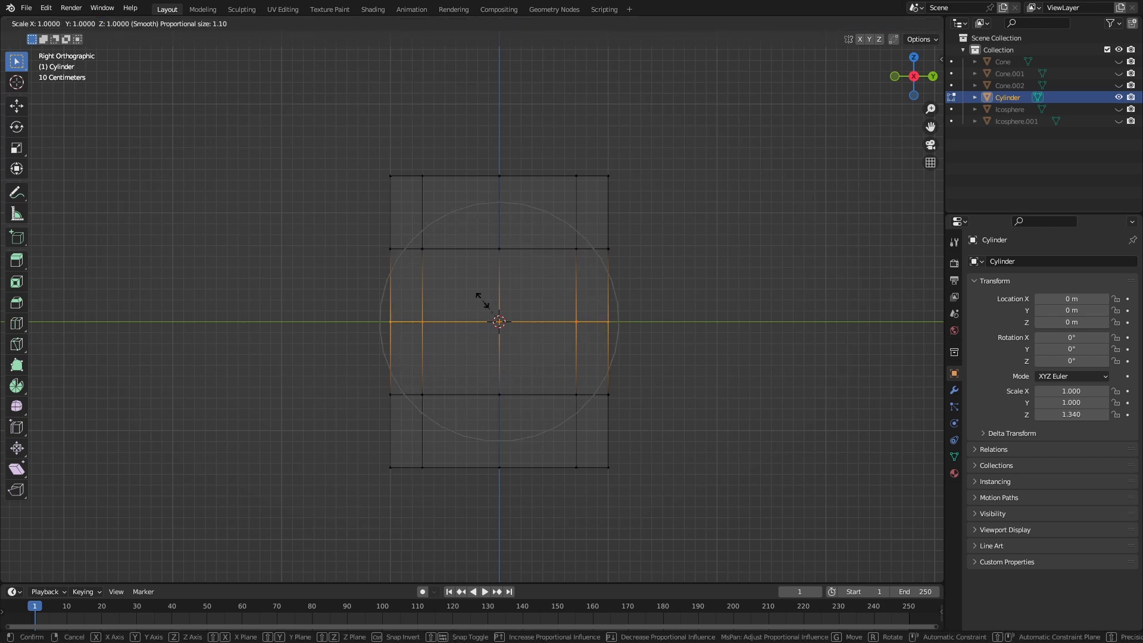
scroll(483, 302, up, 1)
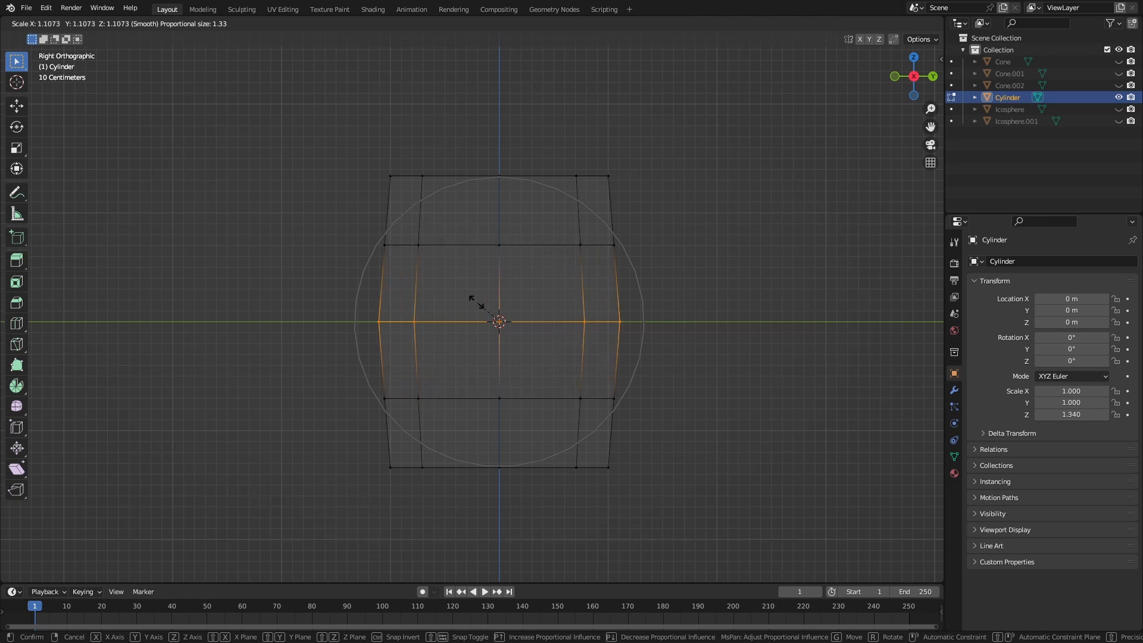
click(476, 302)
key(s)
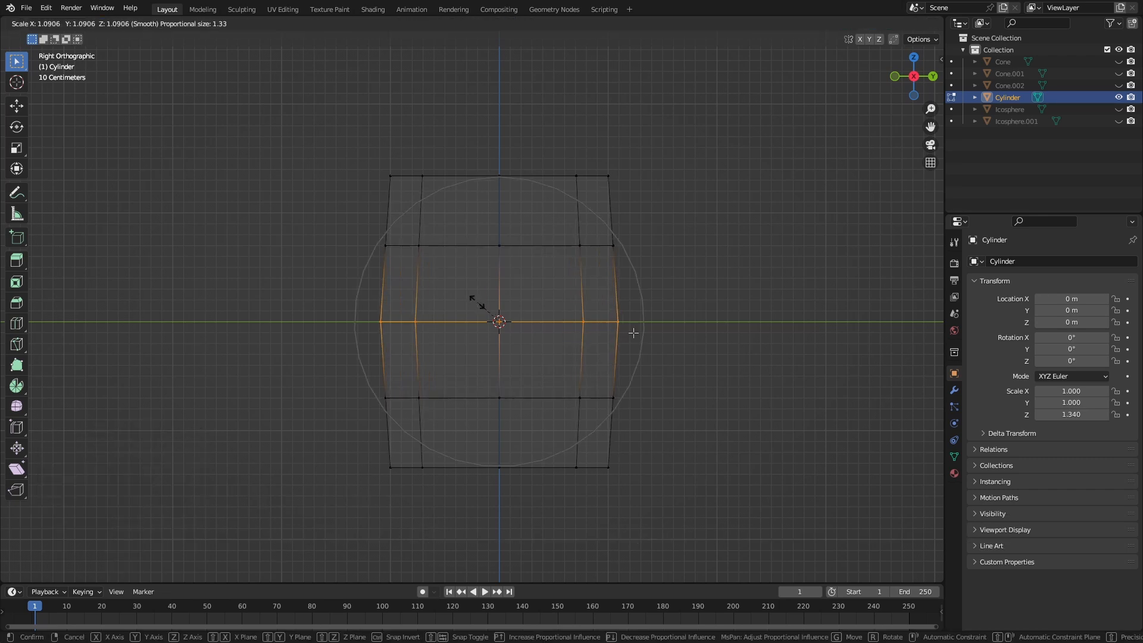
- Select the edge loops just above and below the middle one and scale them outward to round the barrel
drag(357, 231, 631, 260)
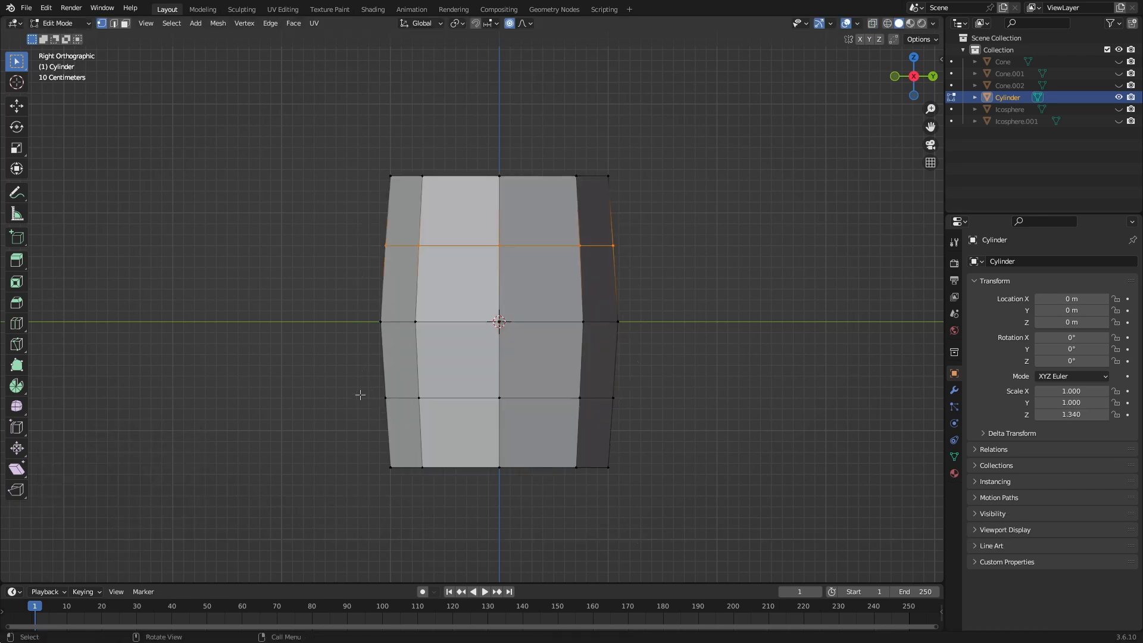
mouse_move(367, 386)
mouse_down()
mouse_move(508, 411)
mouse_move(621, 402)
mouse_up()
key(s)
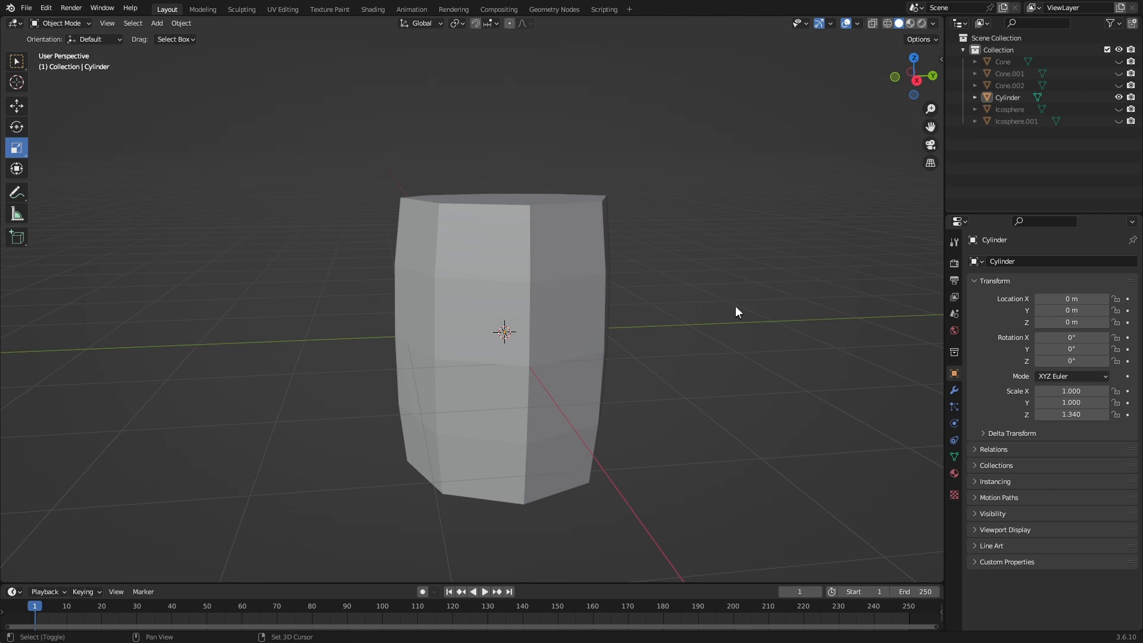
- Add a second cylinder with 8 vertices at the world origin and scale it uniformly to about 1.168
key(shift+a)
mouse_move(734, 306)
mouse_move(704, 301)
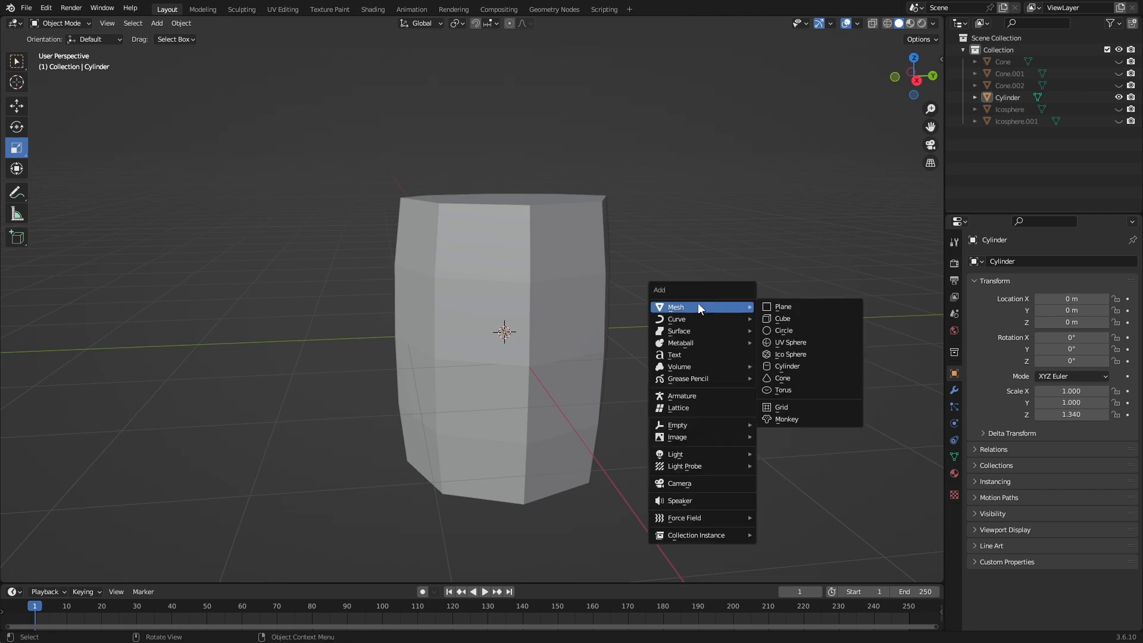
click(787, 366)
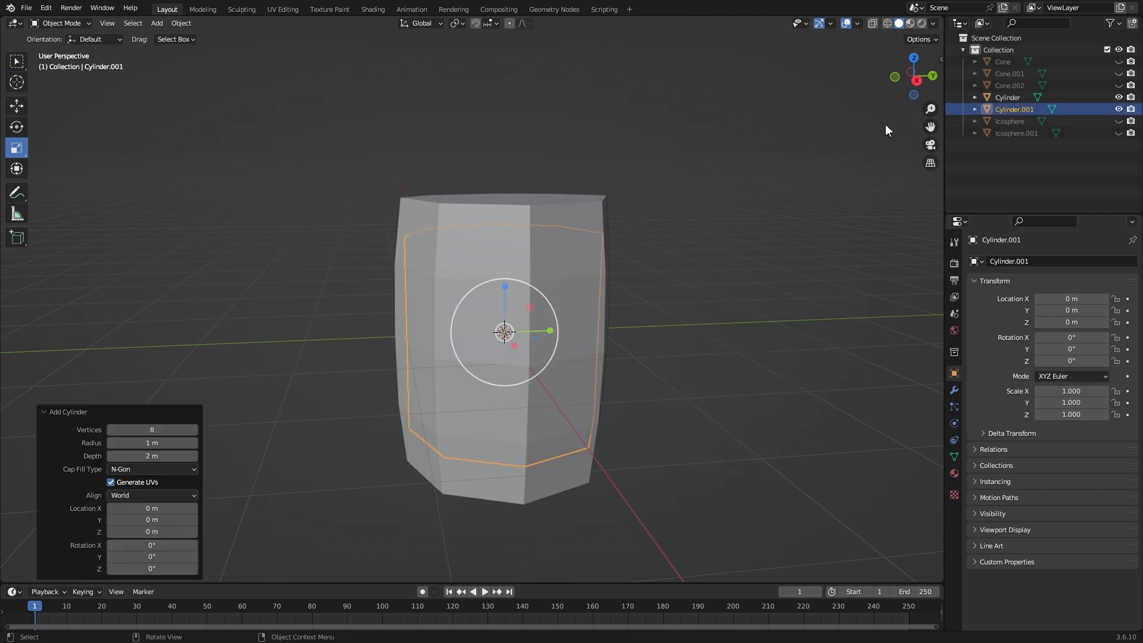
click(917, 79)
key(s)
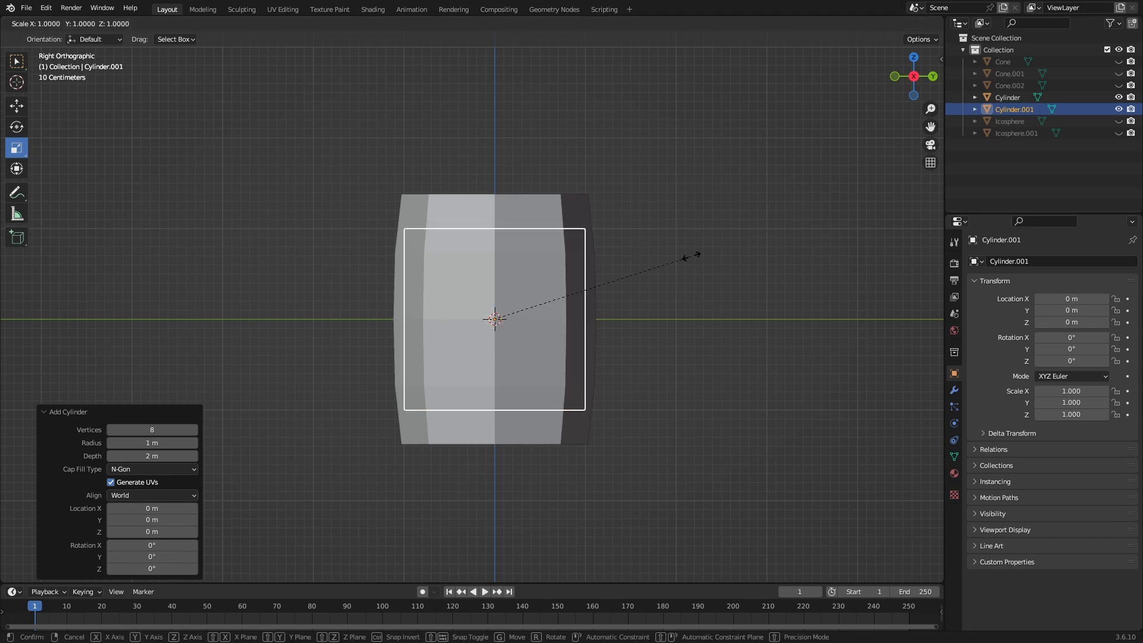
click(751, 287)
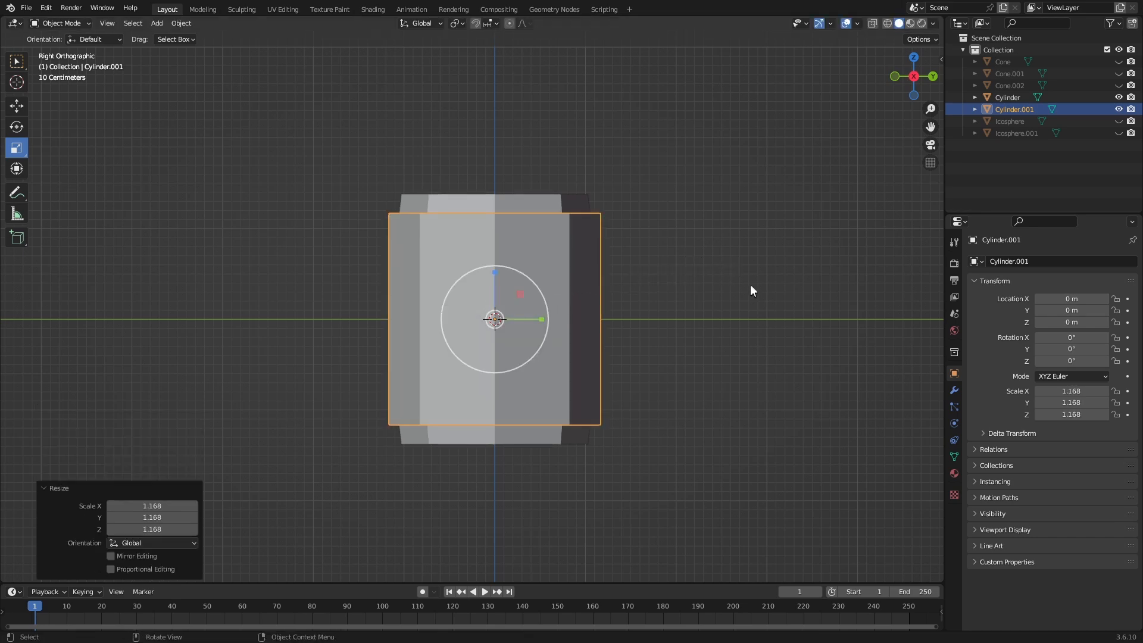
- Move the second cylinder up about 1.21 m along the Z axis, over the top of the rounded cylinder
key(g)
key(z)
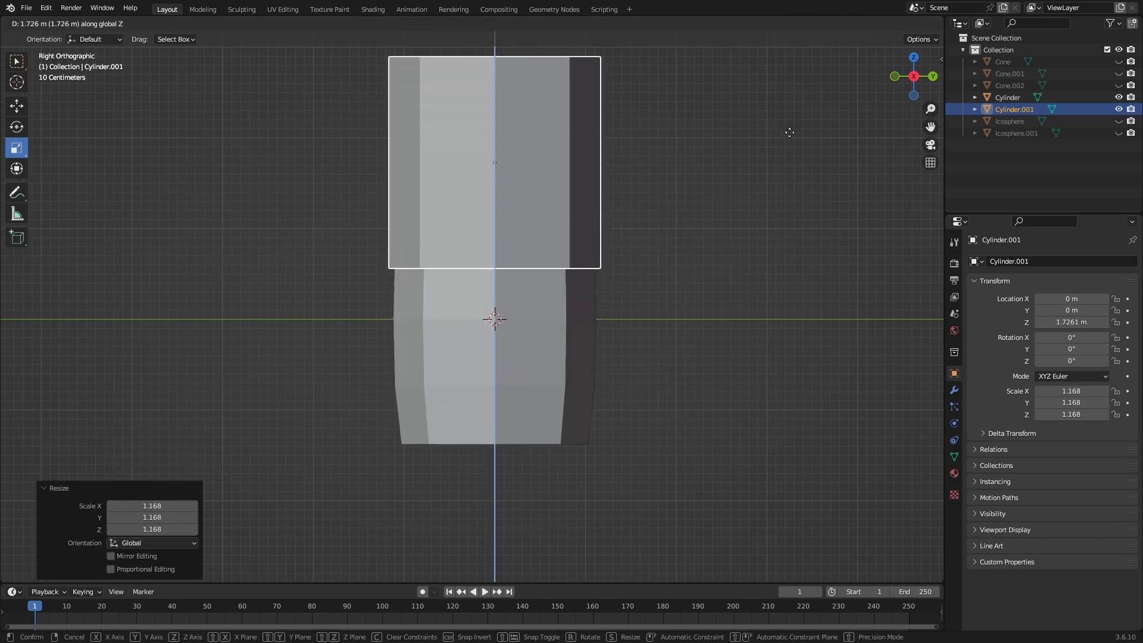
click(769, 180)
scroll(781, 197, up, 1)
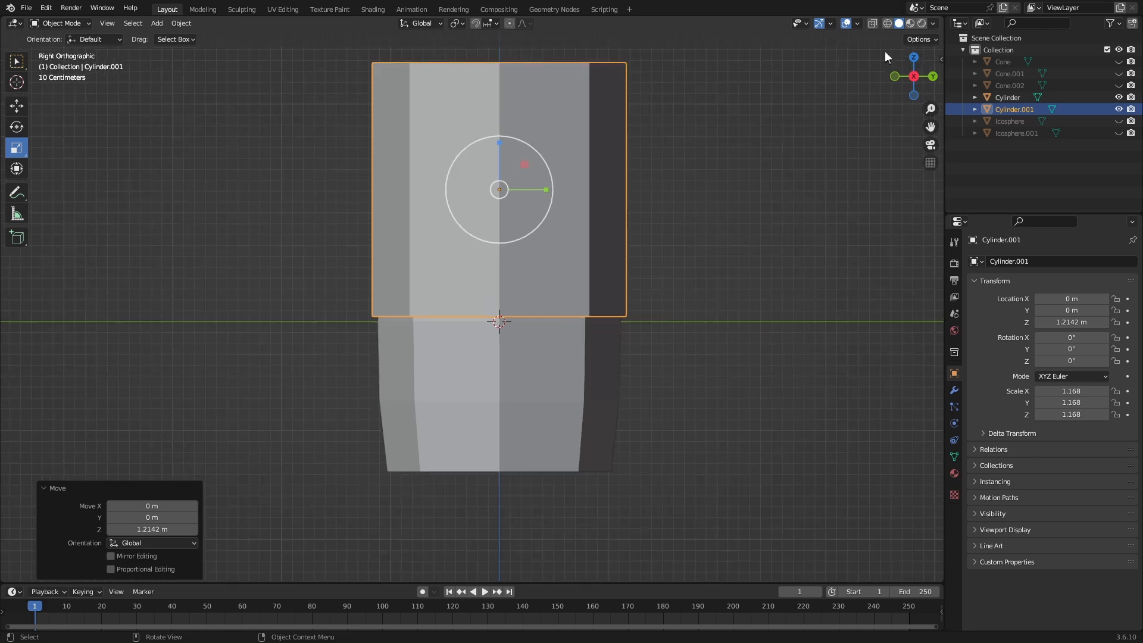
drag(913, 83, 920, 69)
click(914, 77)
- Flatten the raised cylinder to about 0.262 along Z and scale it up uniformly by about 1.068
key(s)
key(z)
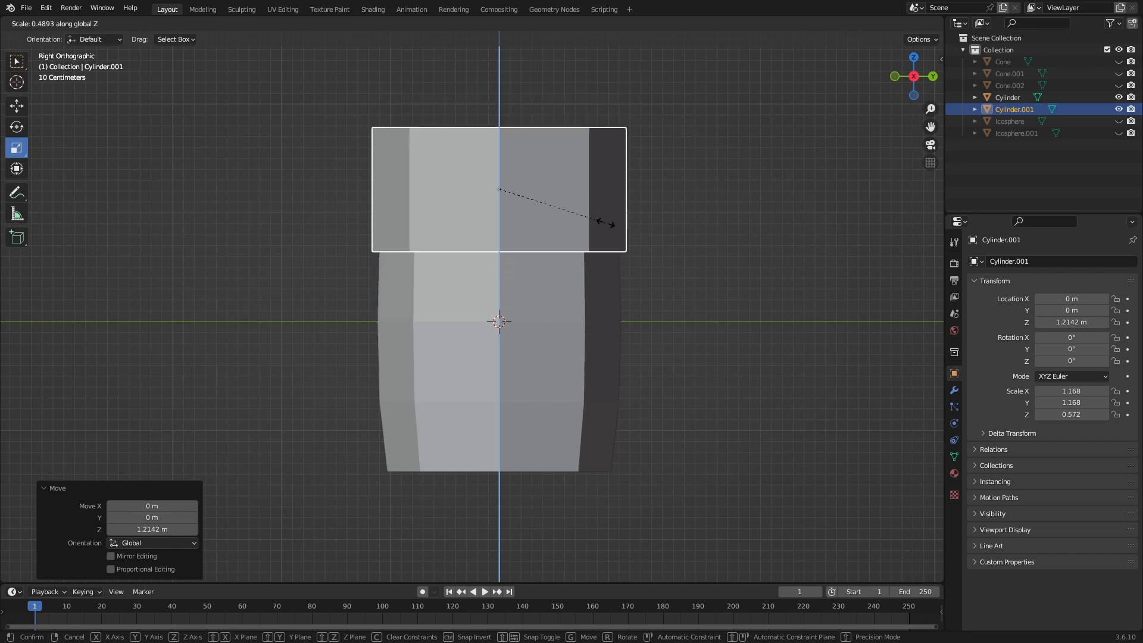
click(552, 218)
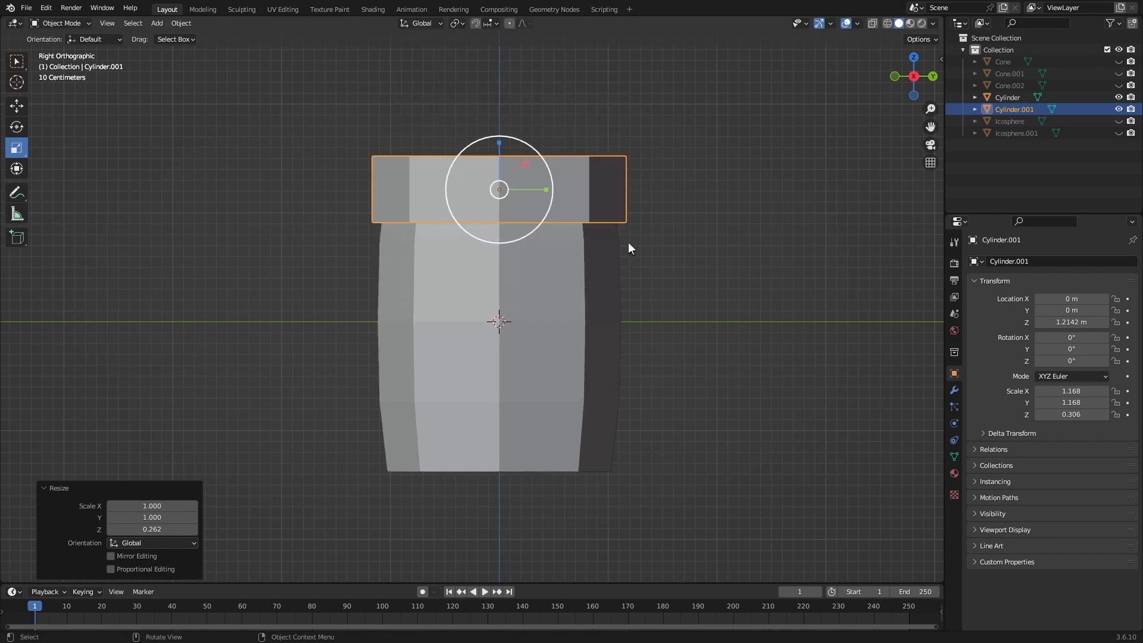
key(s)
click(680, 199)
middle_drag(680, 199, 725, 179)
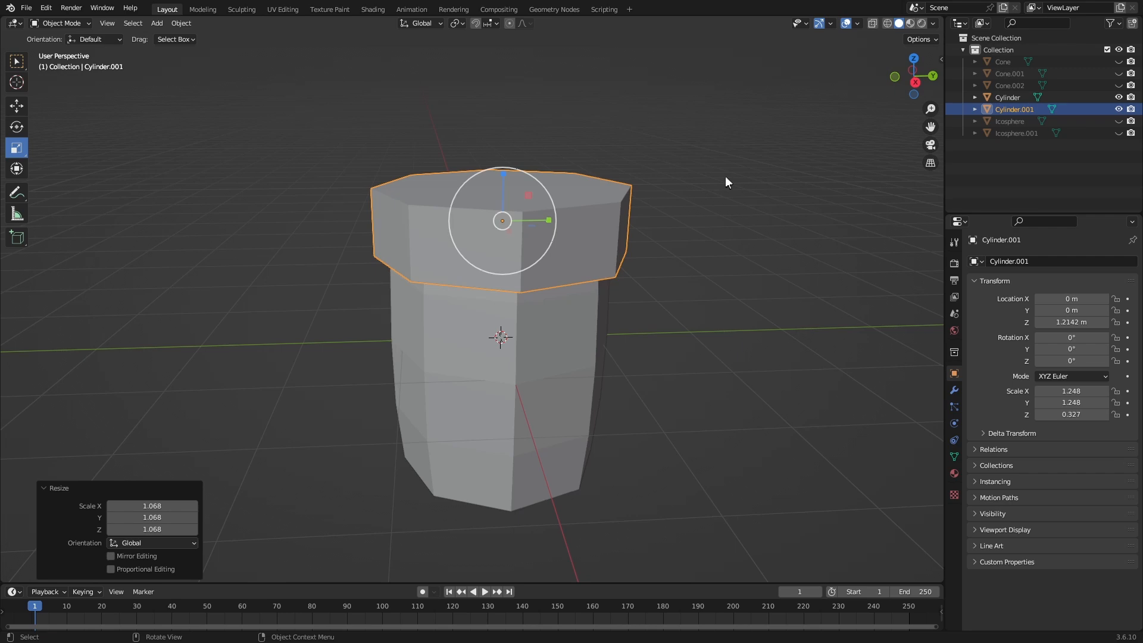
- In Edit Mode, bevel the cap's top edge loop with 2 segments and a width of about 0.464 m
key(Tab)
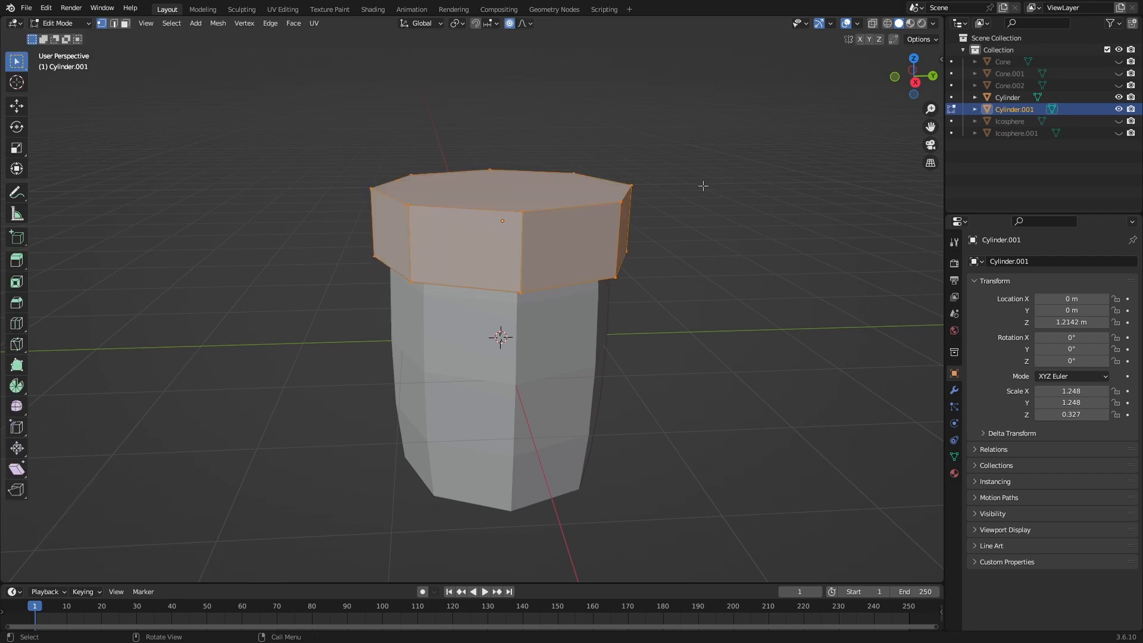
click(114, 23)
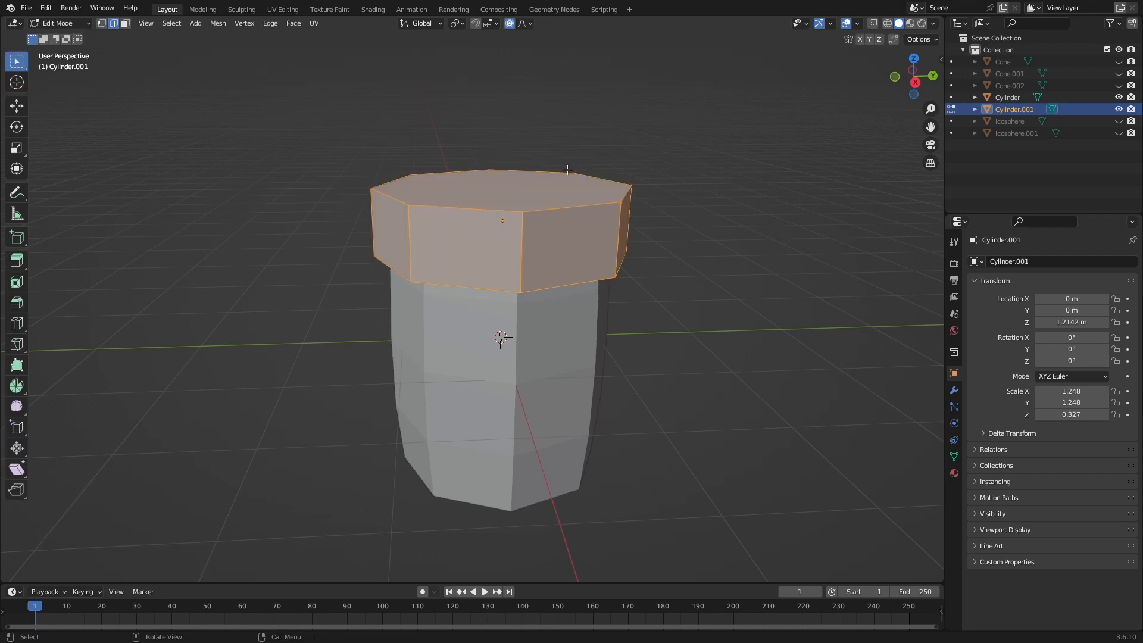
alt+click(489, 211)
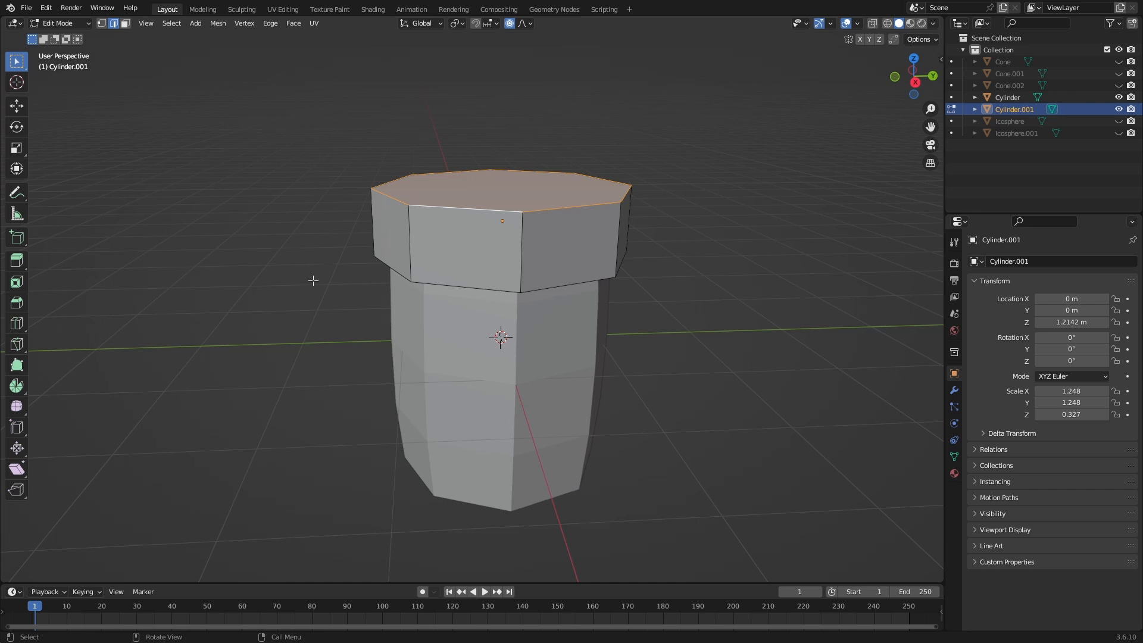
key(ctrl+b)
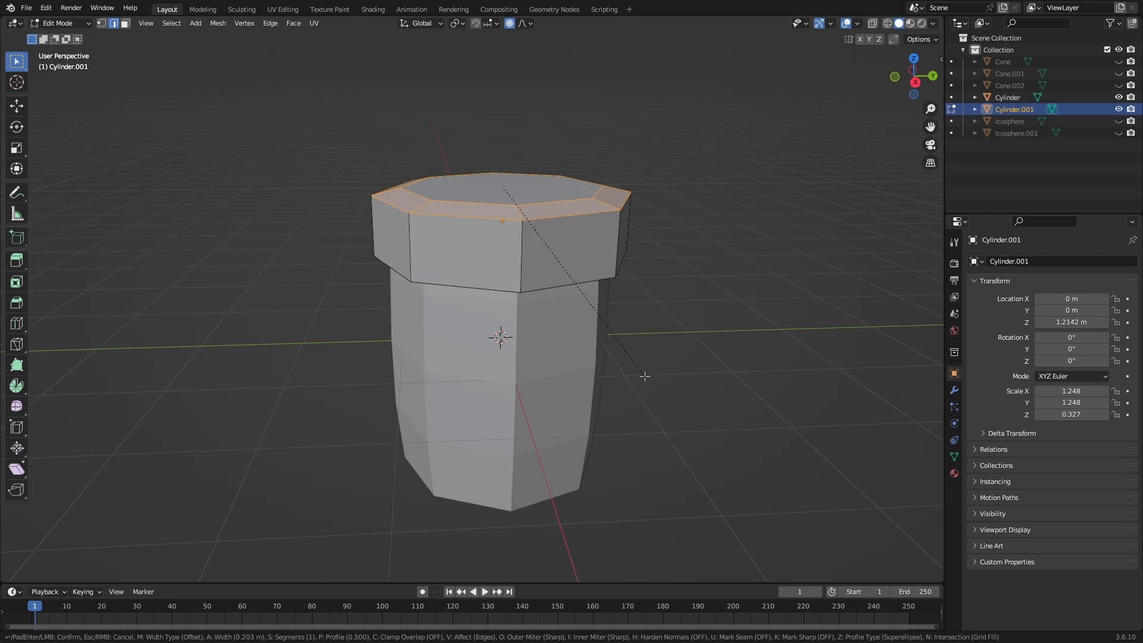
scroll(644, 376, up, 1)
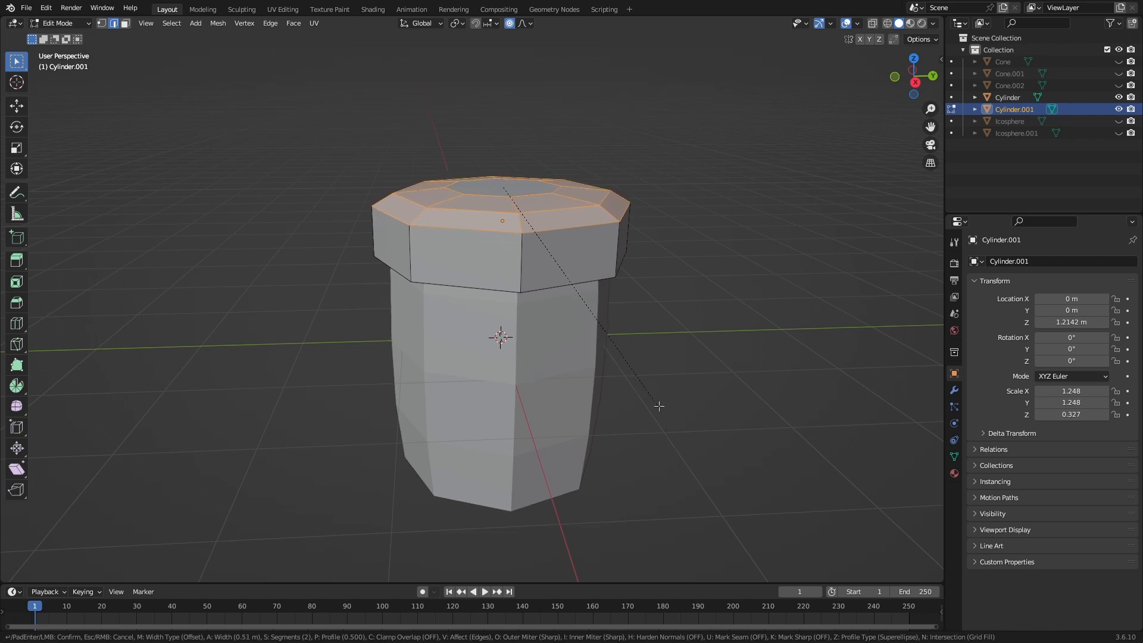
click(657, 401)
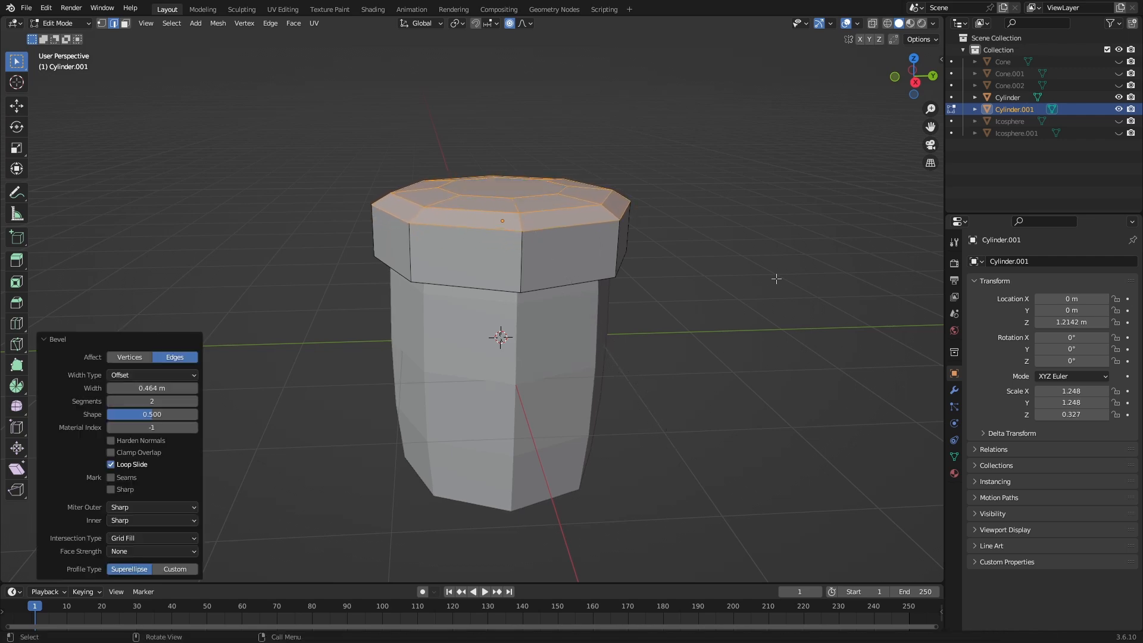
click(777, 279)
drag(916, 77, 902, 78)
key(Tab)
click(859, 170)
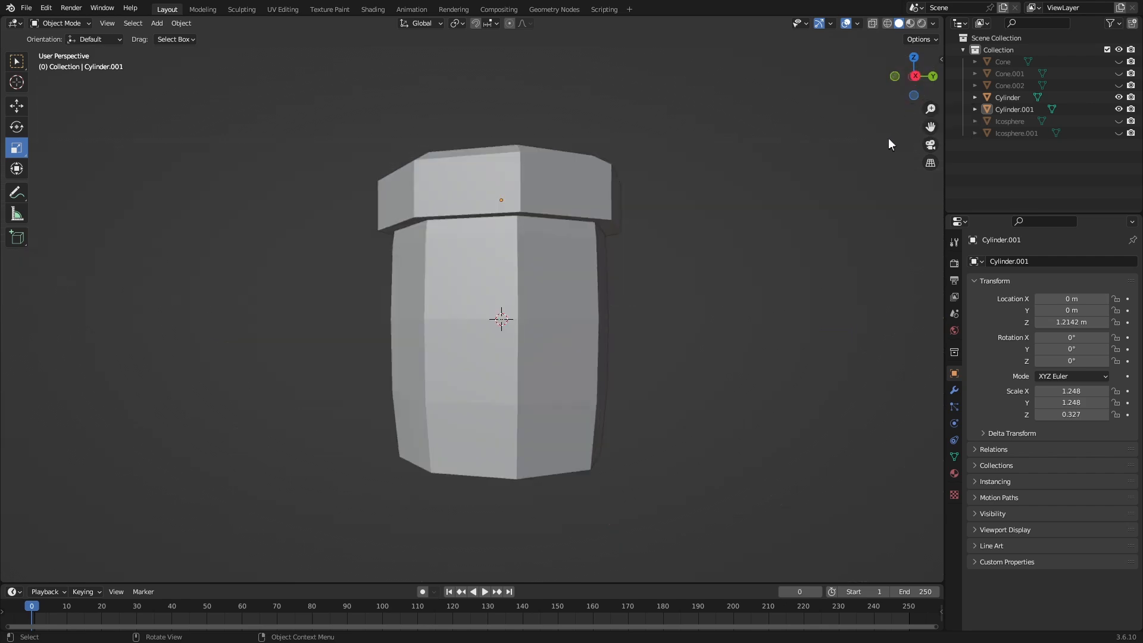
- In the cap's vertex selection mode, select every other vertex around its bottom rim
click(567, 169)
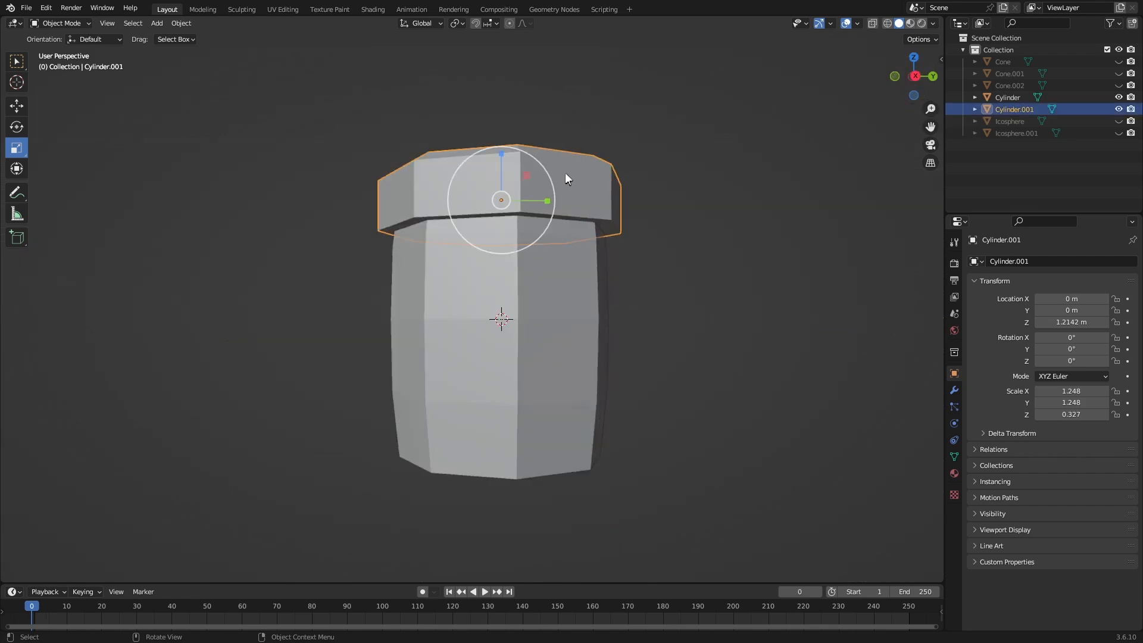
key(Tab)
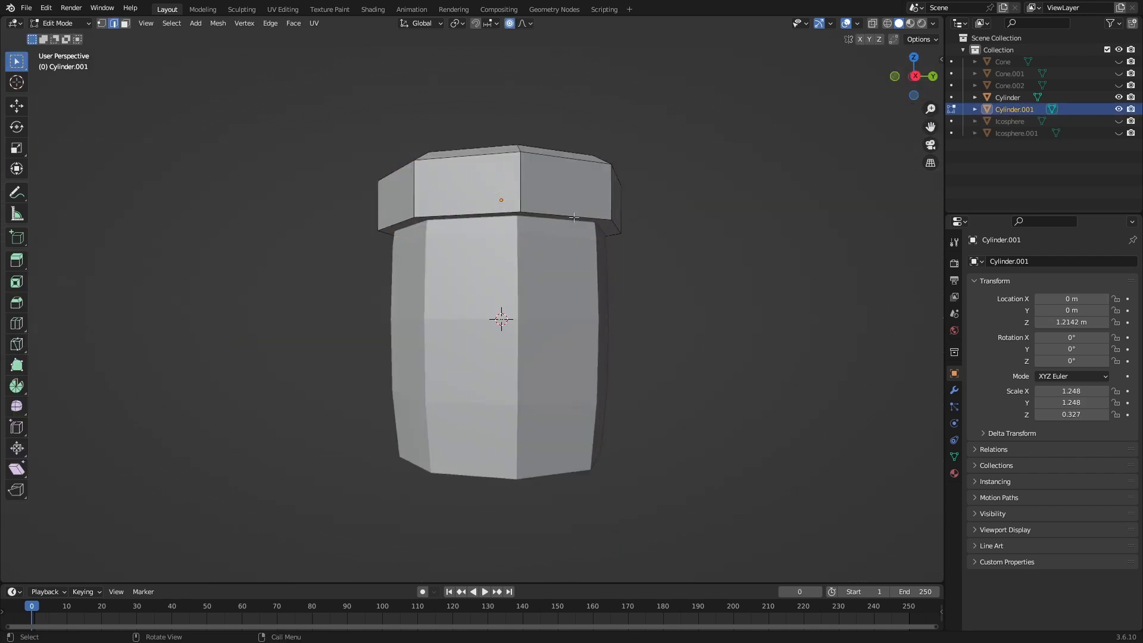
click(102, 27)
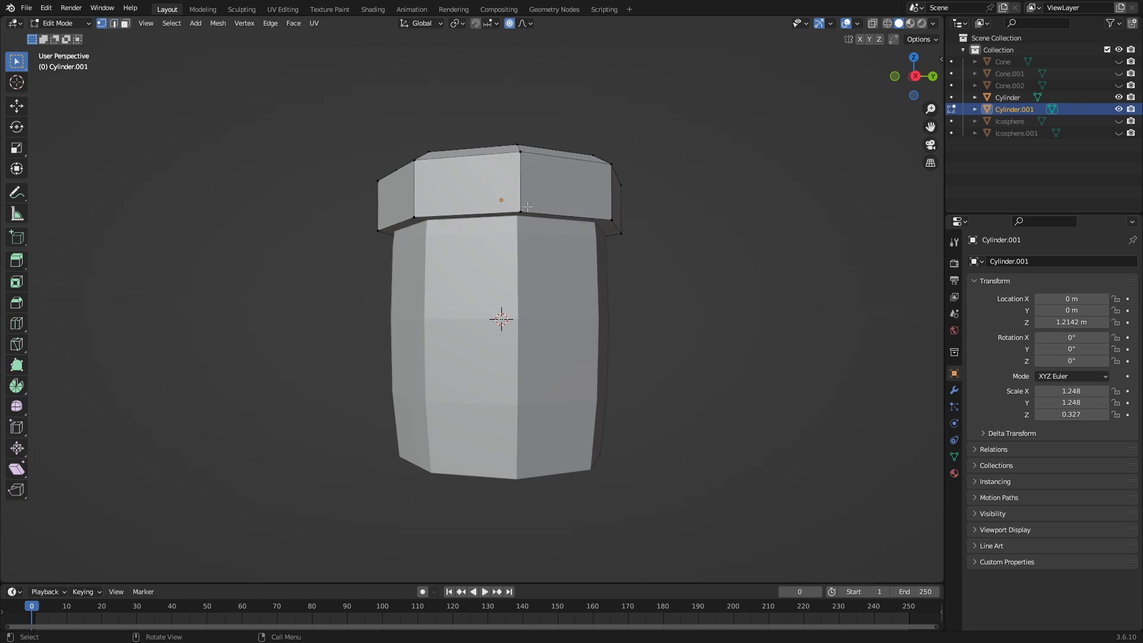
key(b)
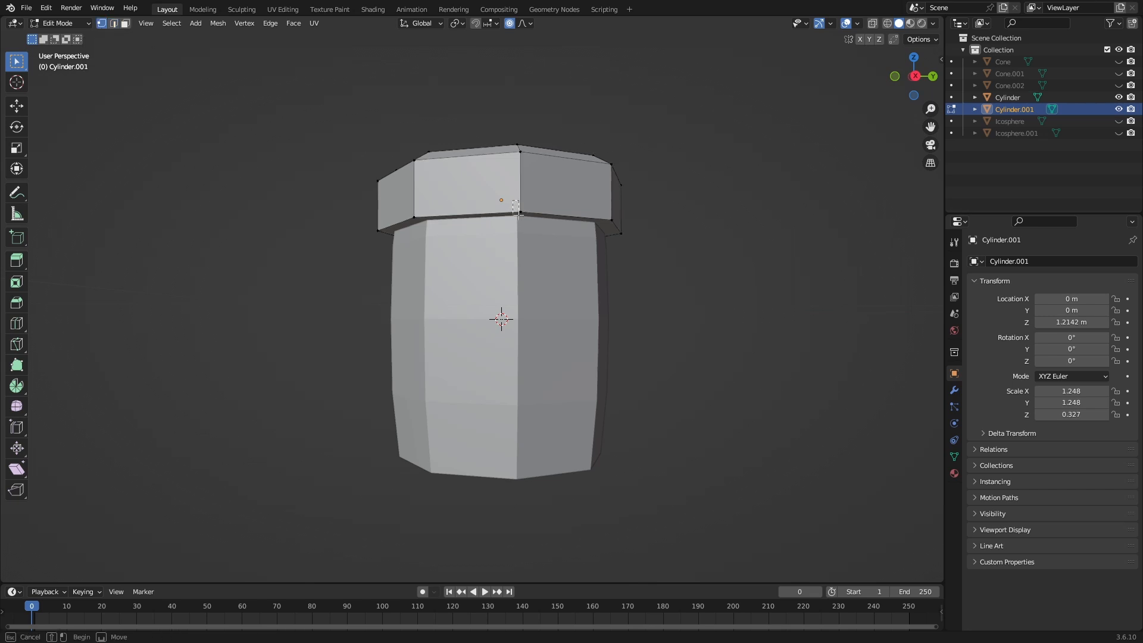
drag(513, 202, 523, 220)
drag(917, 76, 700, 247)
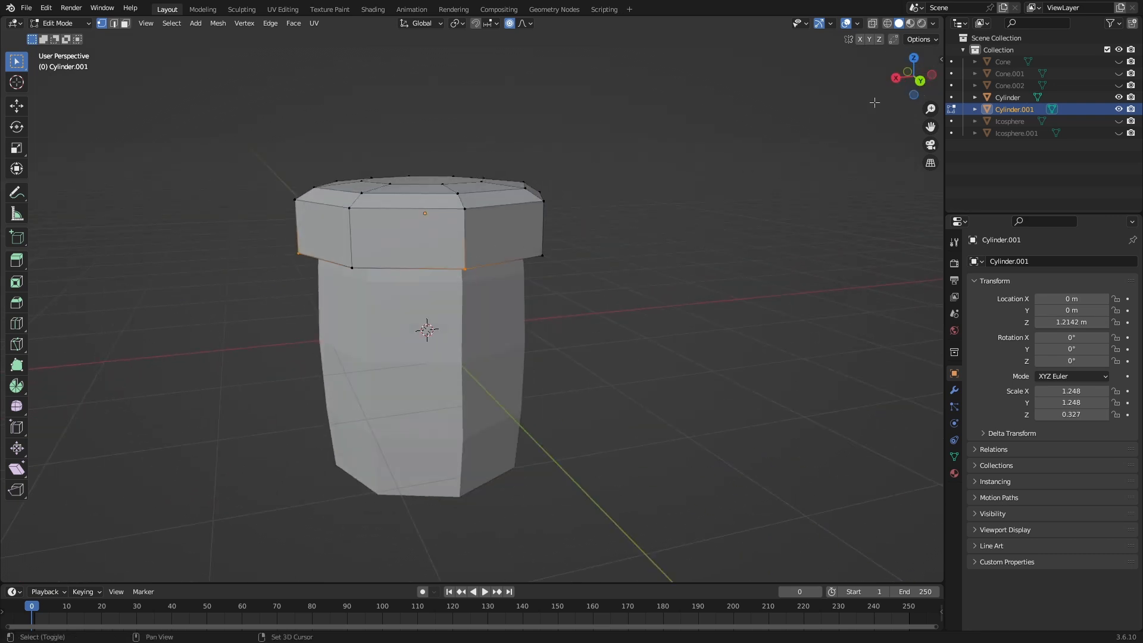
drag(914, 76, 887, 86)
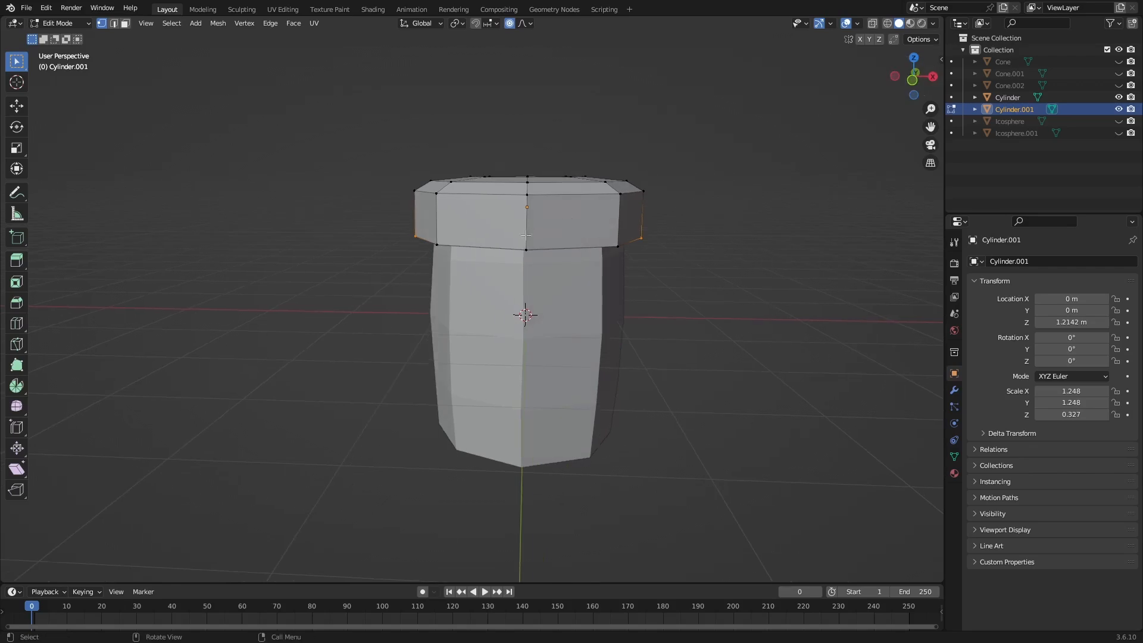
drag(517, 239, 546, 263)
drag(911, 78, 909, 90)
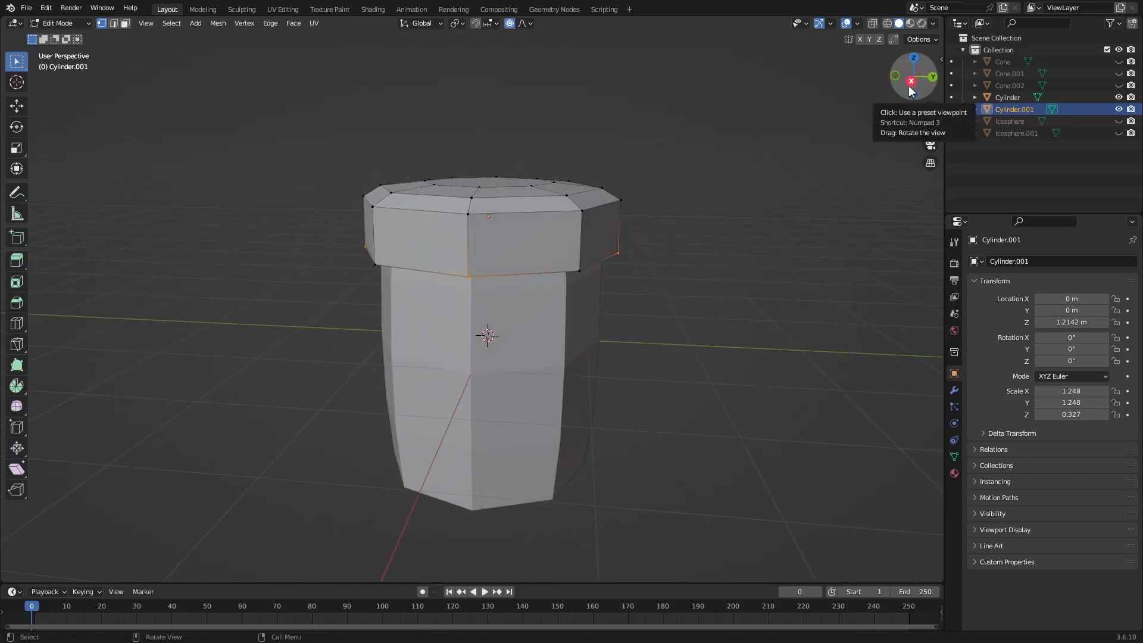
- Turn off proportional editing and move the selected rim vertices slightly down along Z to give the cap a zigzag lower edge
click(910, 83)
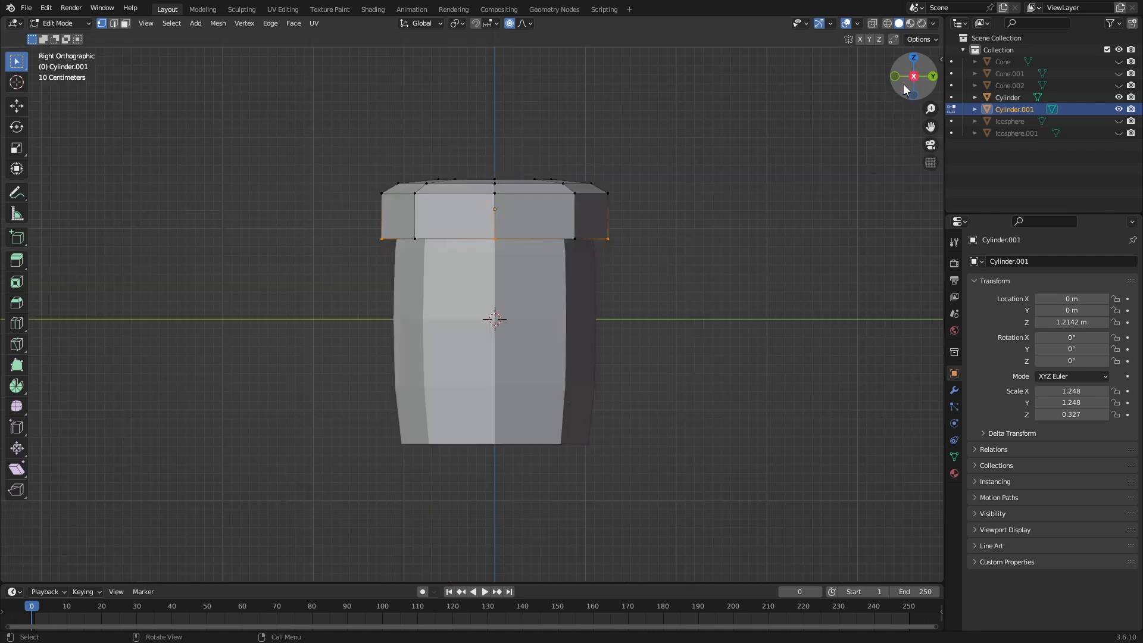
key(g)
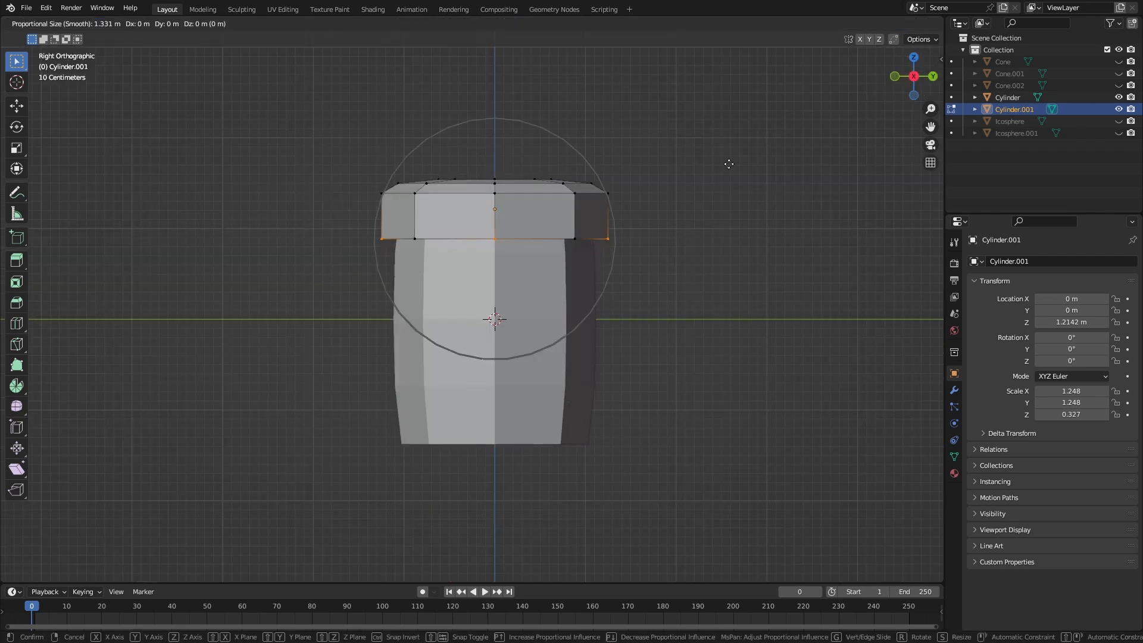
click(725, 165)
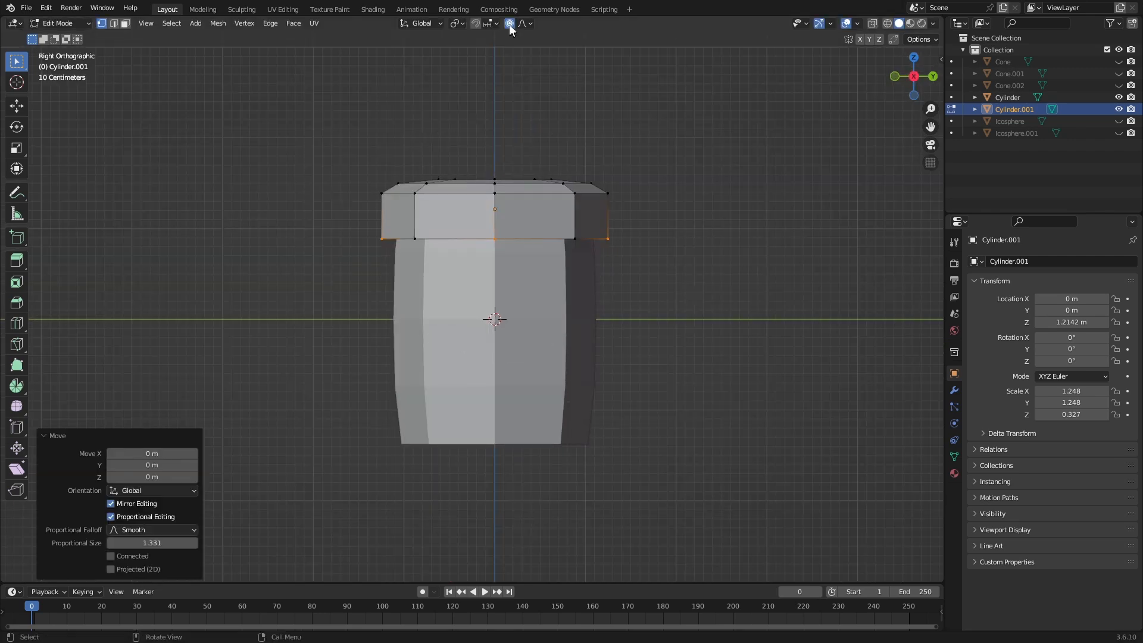
click(509, 24)
key(g)
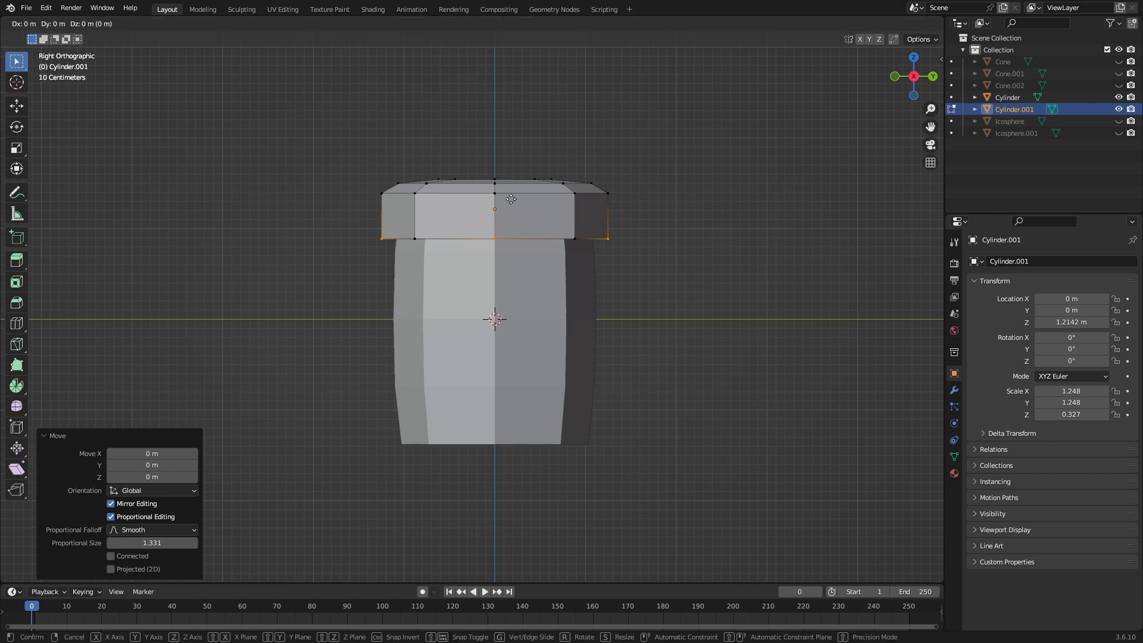
key(z)
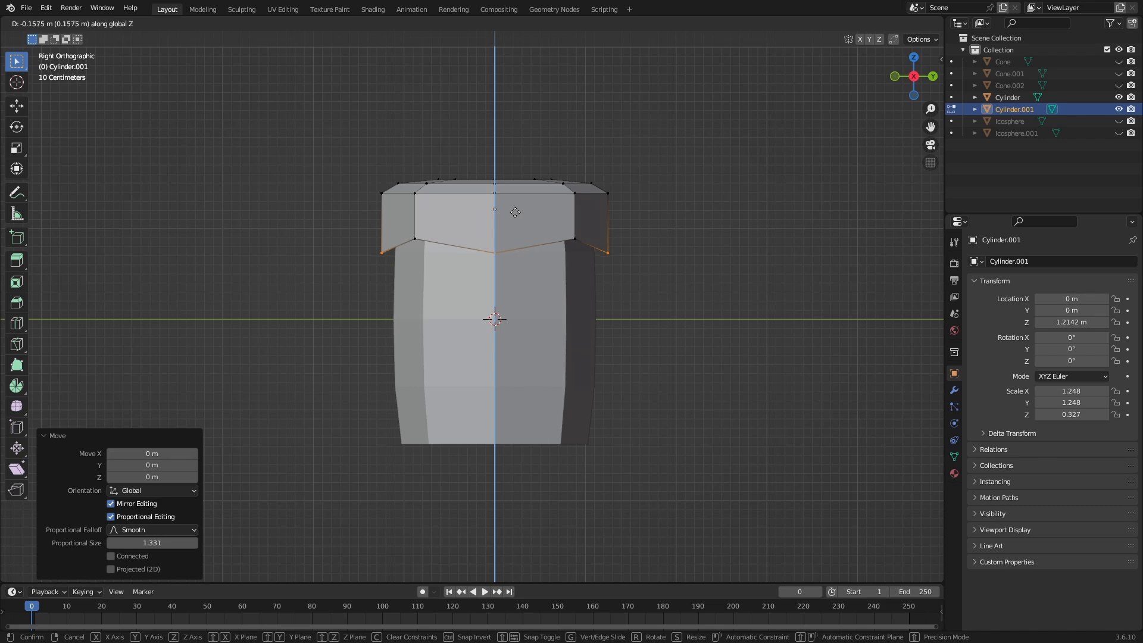
click(616, 225)
key(Tab)
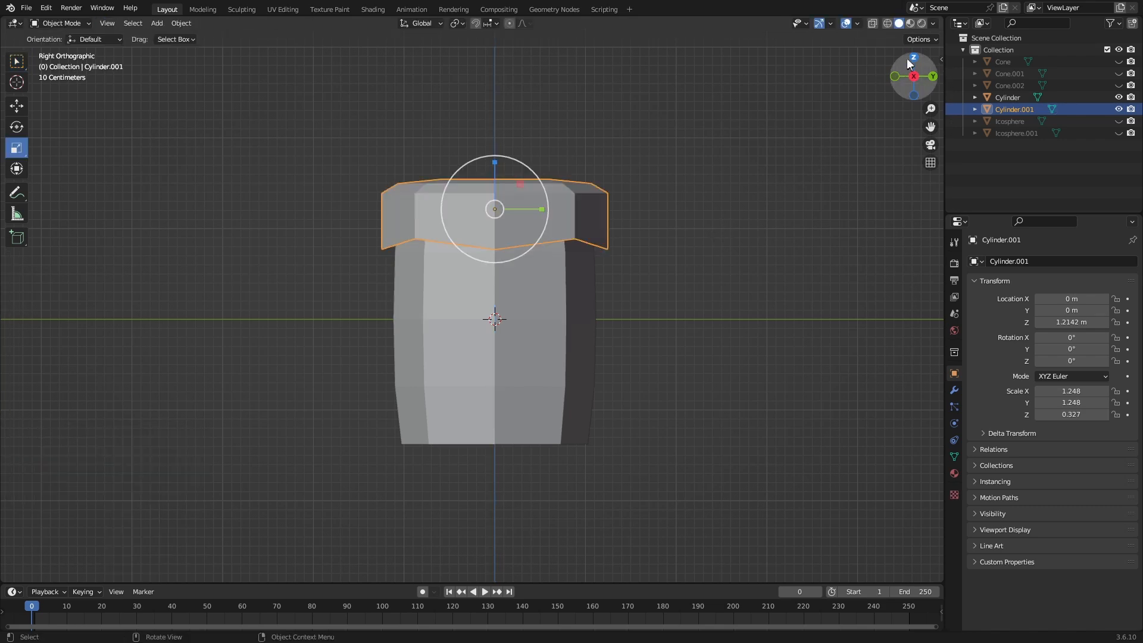
- Hide the rounded cylinder and its cap in the viewport
drag(911, 63, 916, 71)
drag(917, 71, 620, 247)
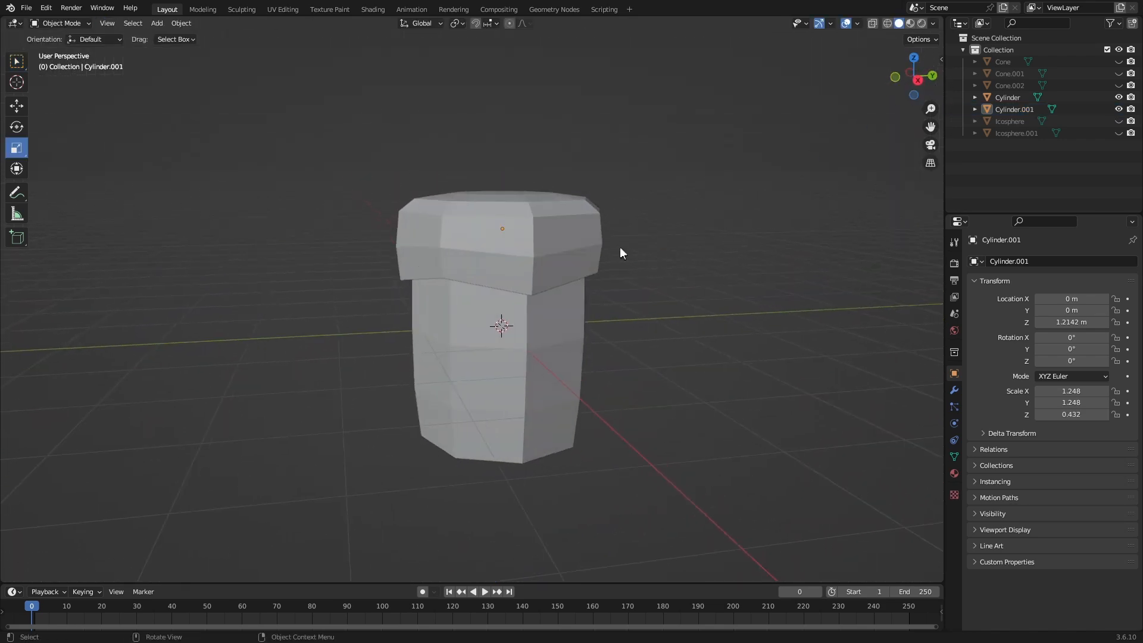
click(1118, 97)
click(1118, 109)
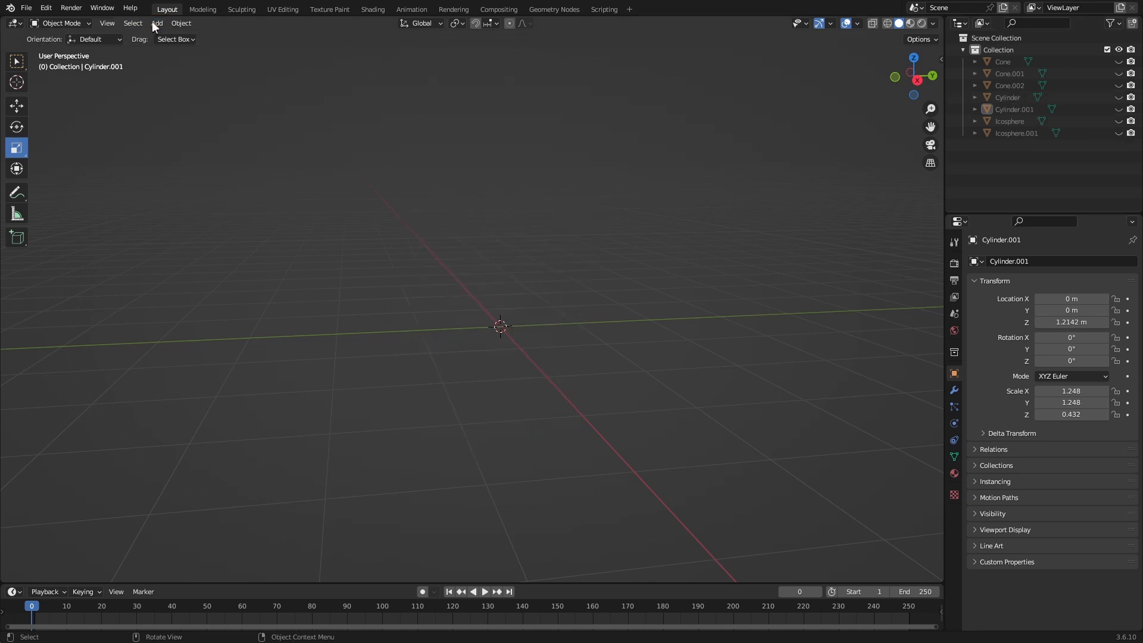
- Add a new mesh cylinder with 8 vertices, 1 m radius and 2 m depth at the world origin
key(shift+a)
mouse_move(373, 183)
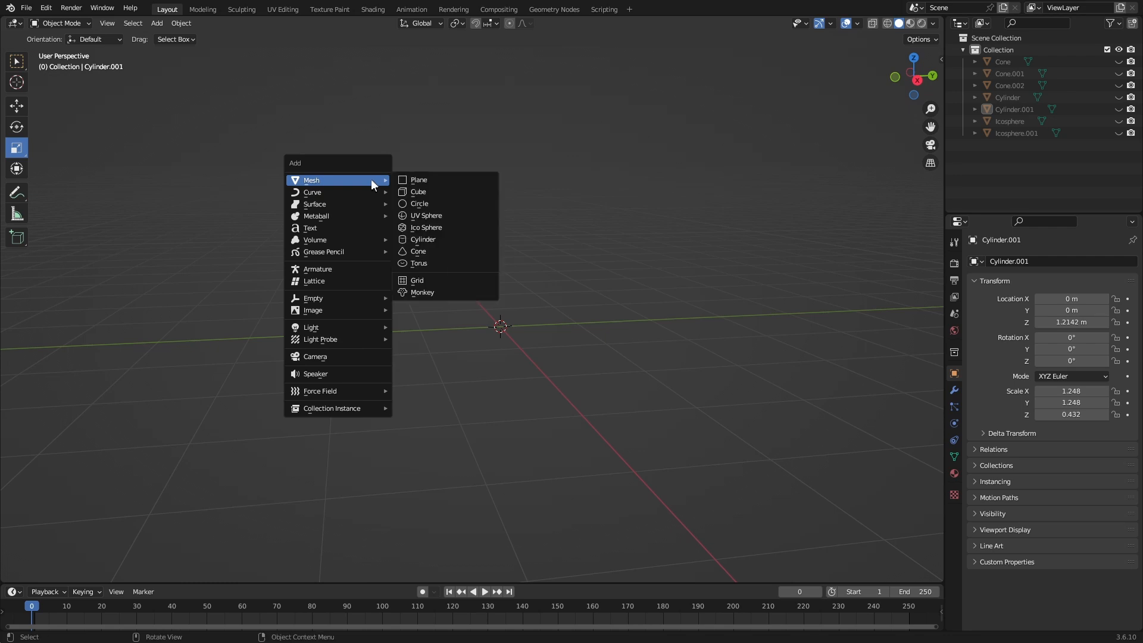
click(459, 239)
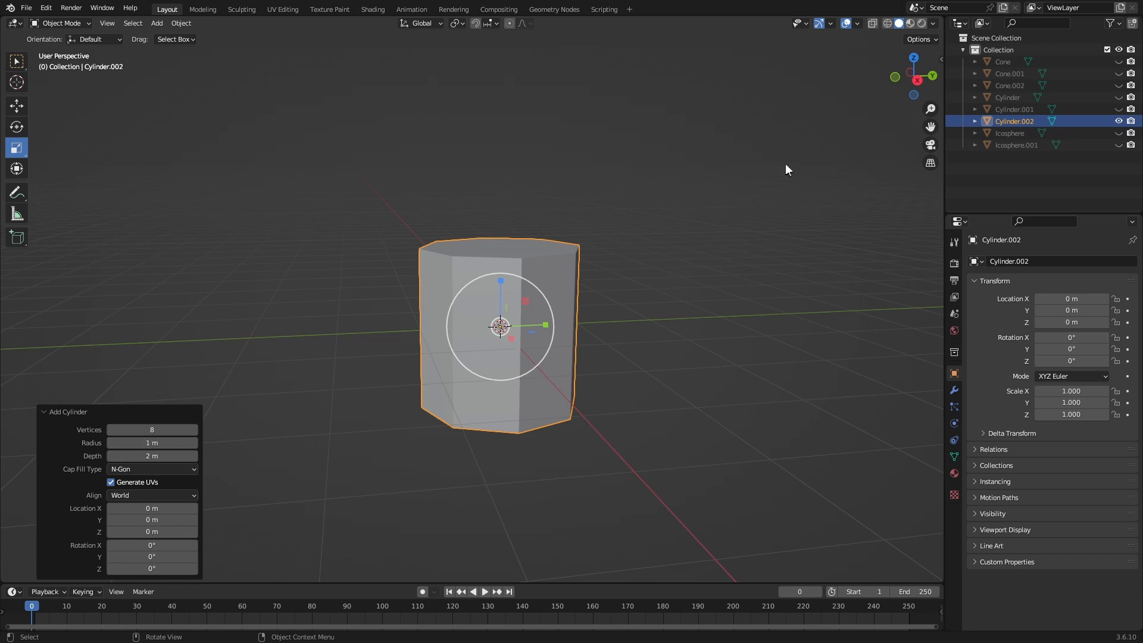
click(777, 197)
- Stretch the new cylinder along the Z axis to a scale of about 4.955
click(917, 80)
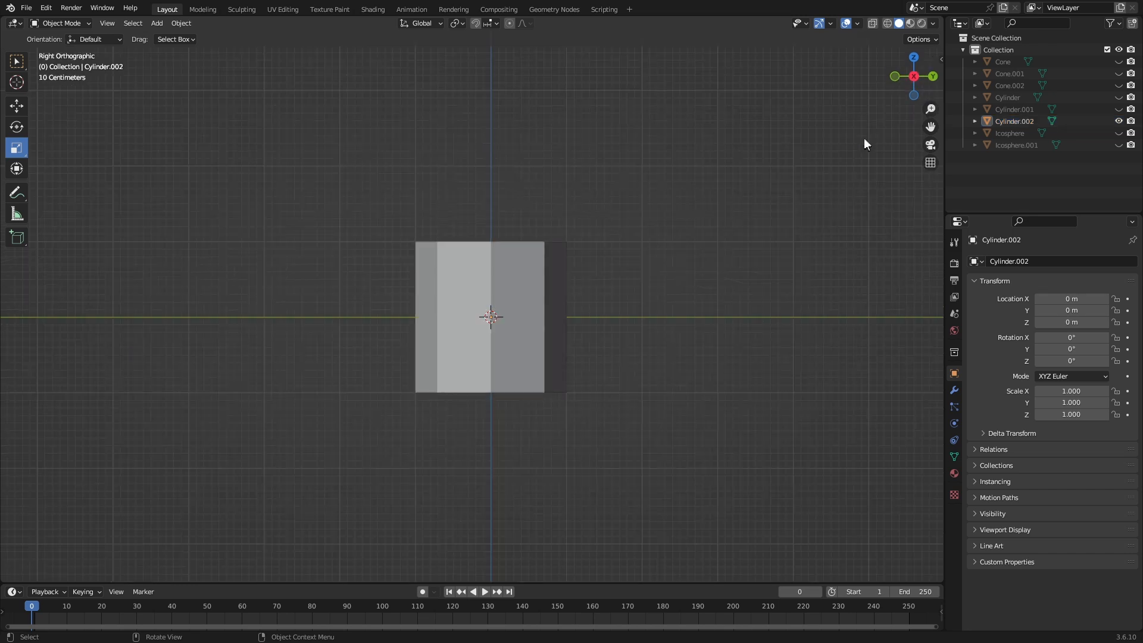
click(531, 325)
scroll(673, 247, down, 2)
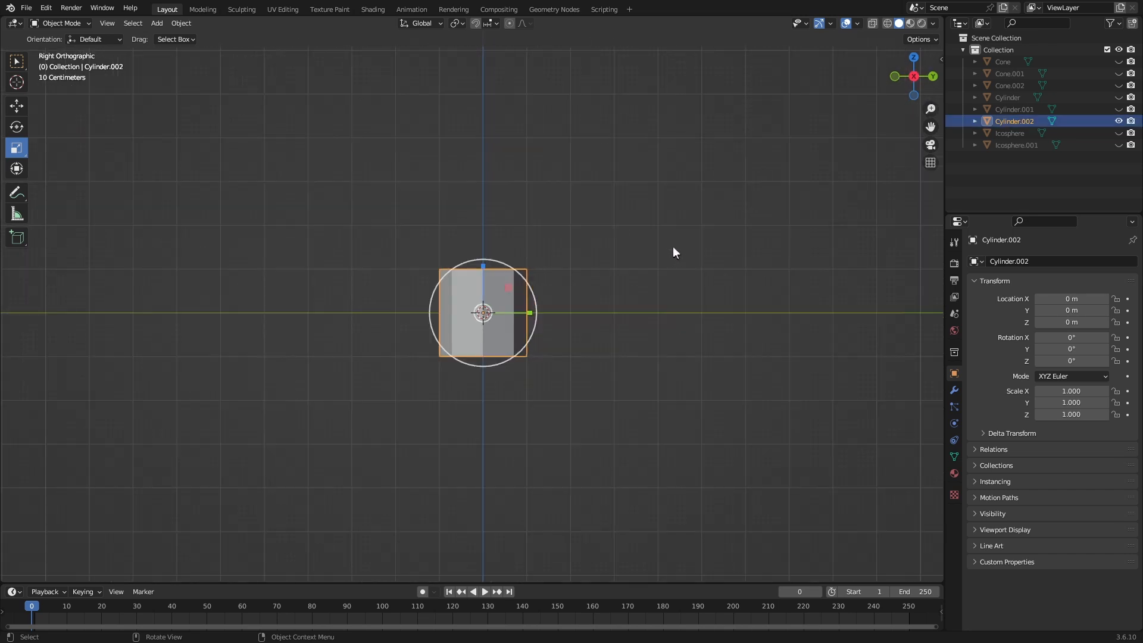
key(s)
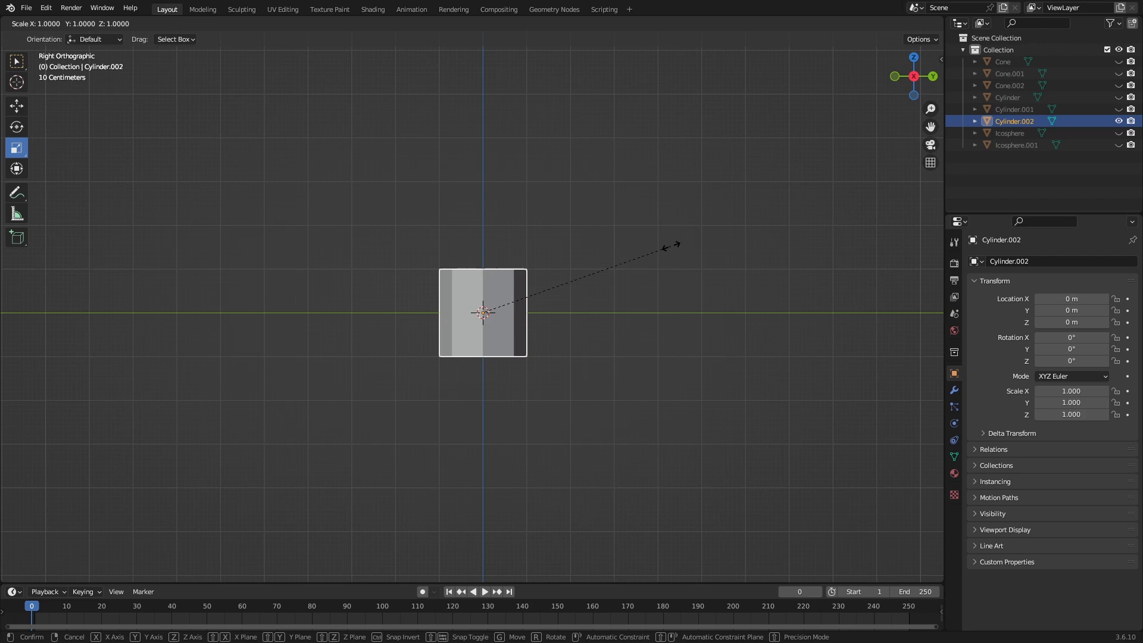
key(z)
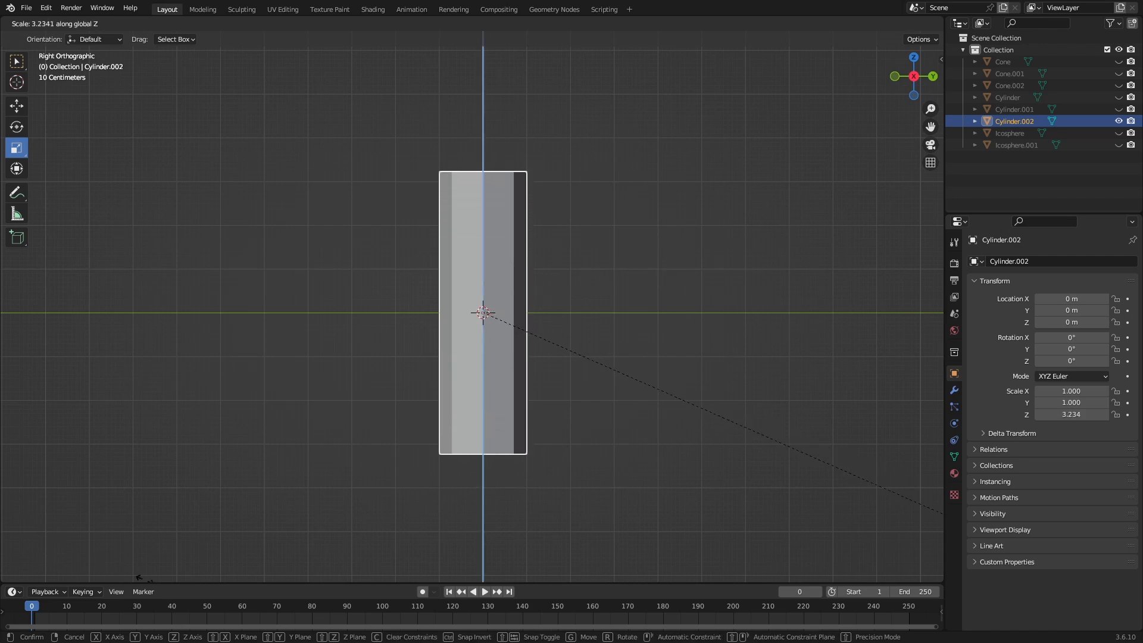
click(431, 184)
- Cut three evenly spaced horizontal edge loops around the tall column, without sliding them
key(Tab)
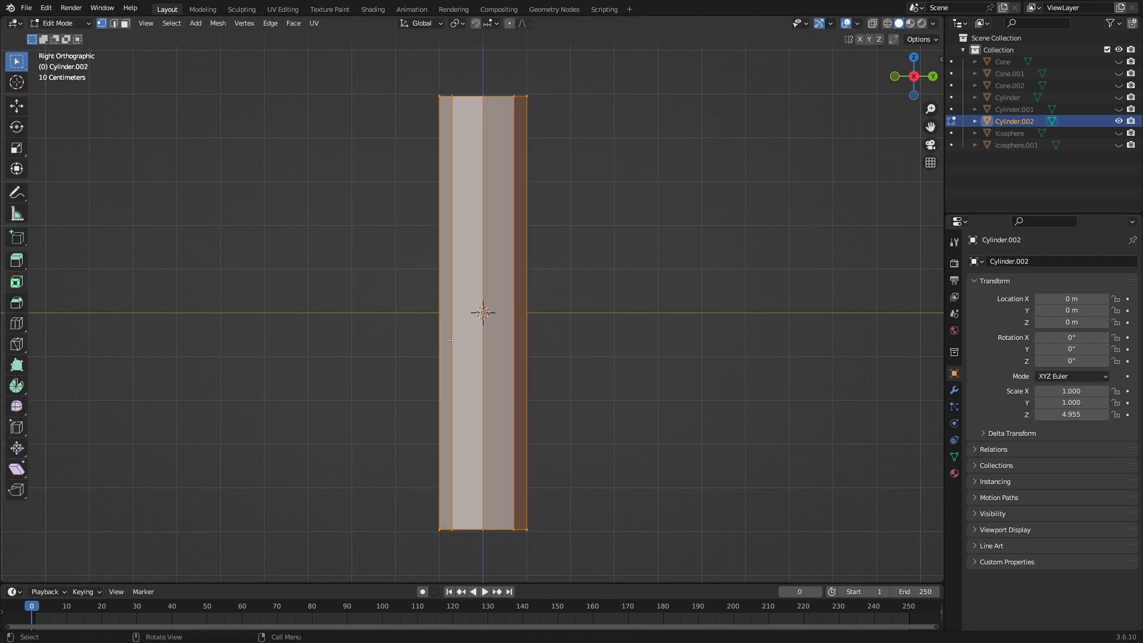
key(ctrl+r)
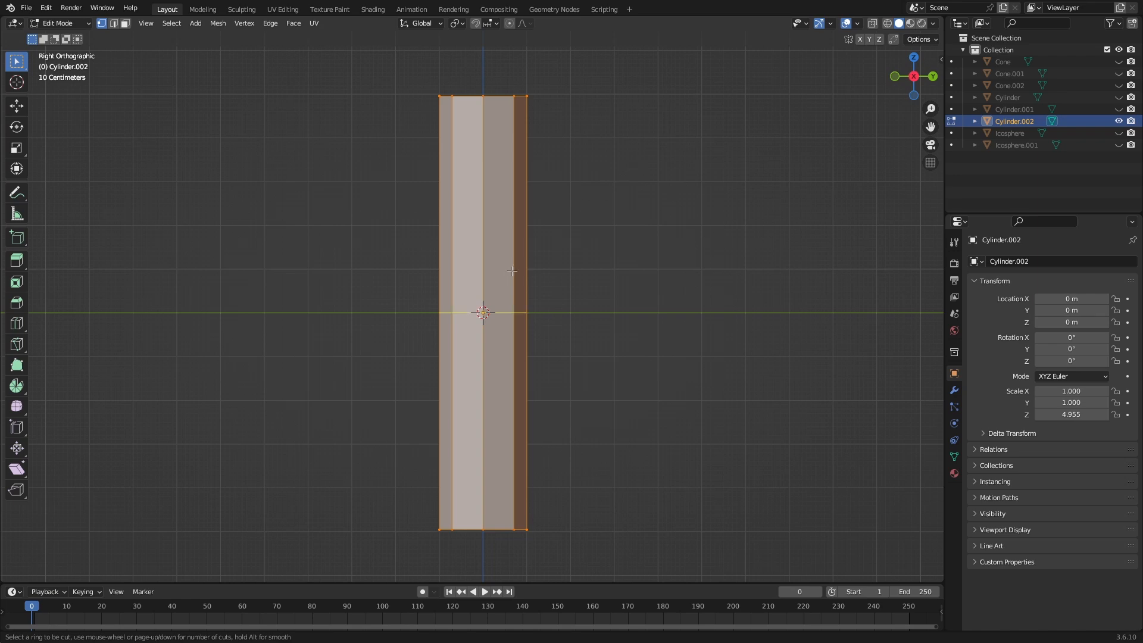
scroll(509, 280, up, 3)
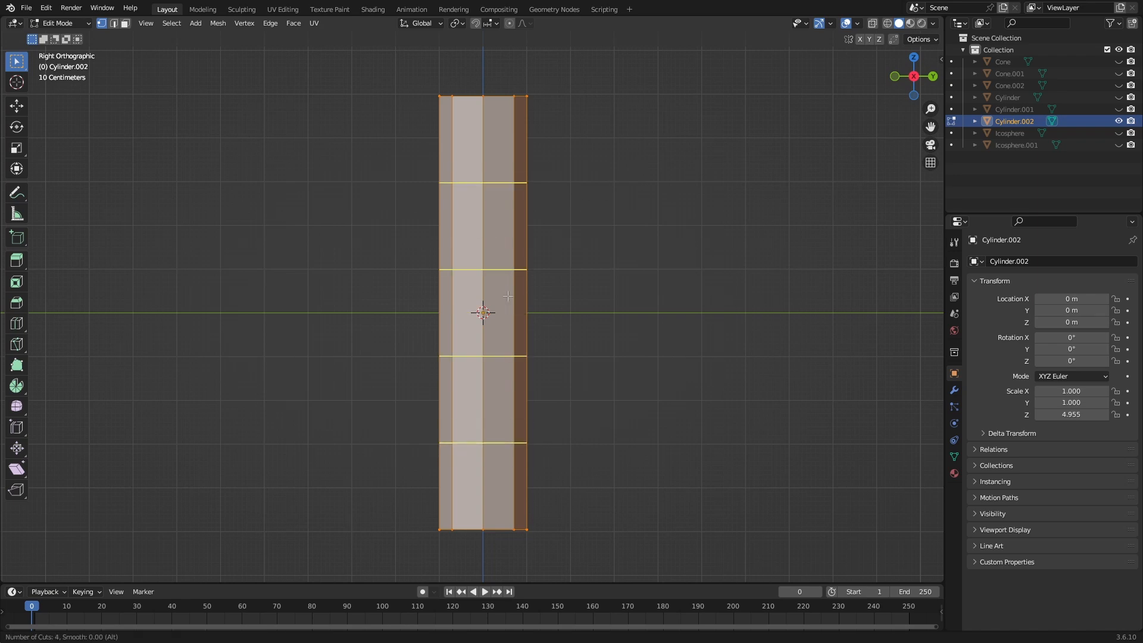
scroll(508, 296, down, 1)
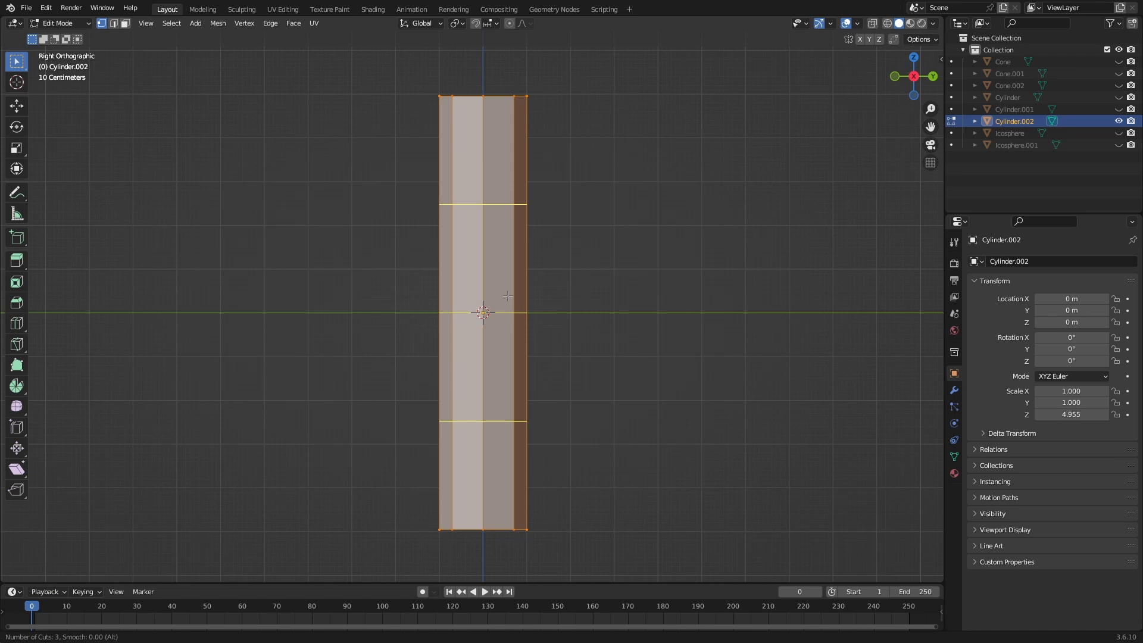
click(508, 296)
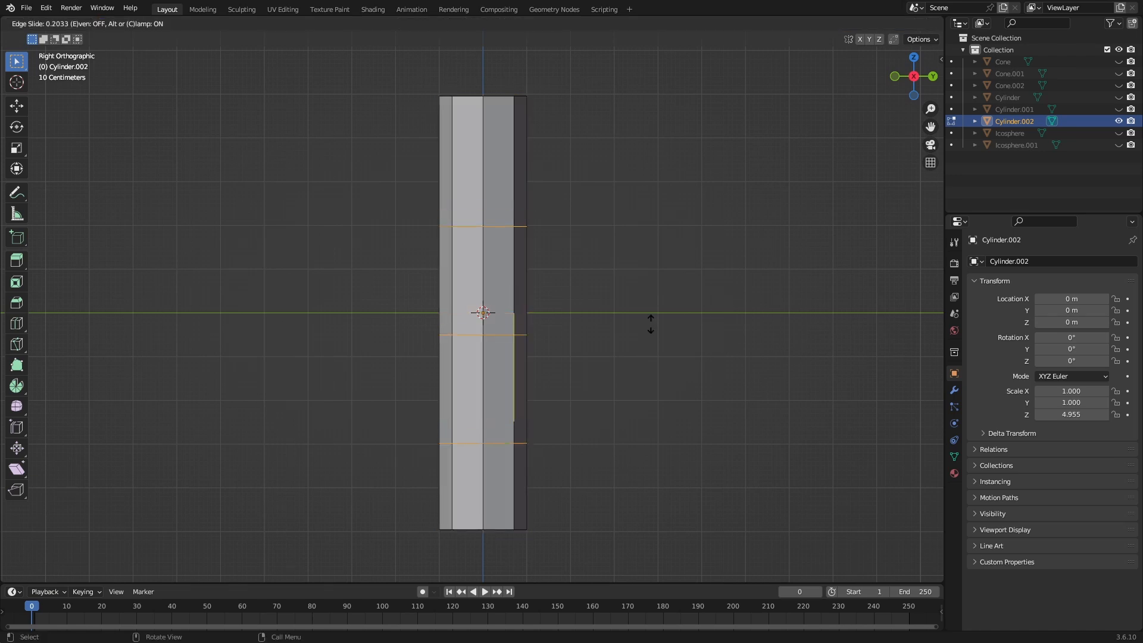
right_click(649, 297)
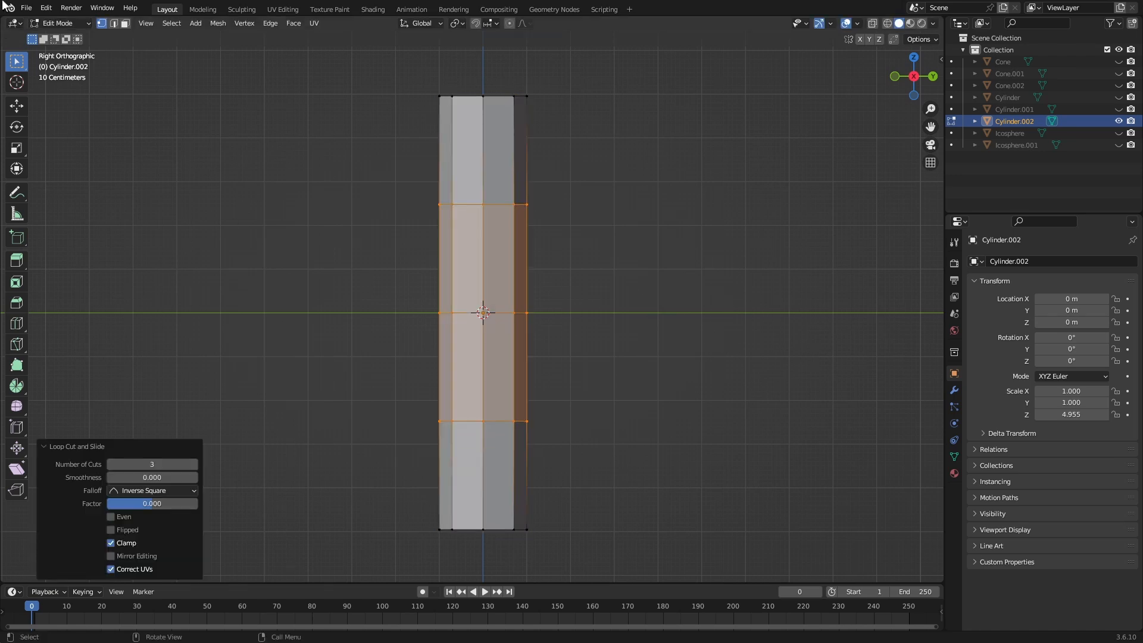
click(298, 240)
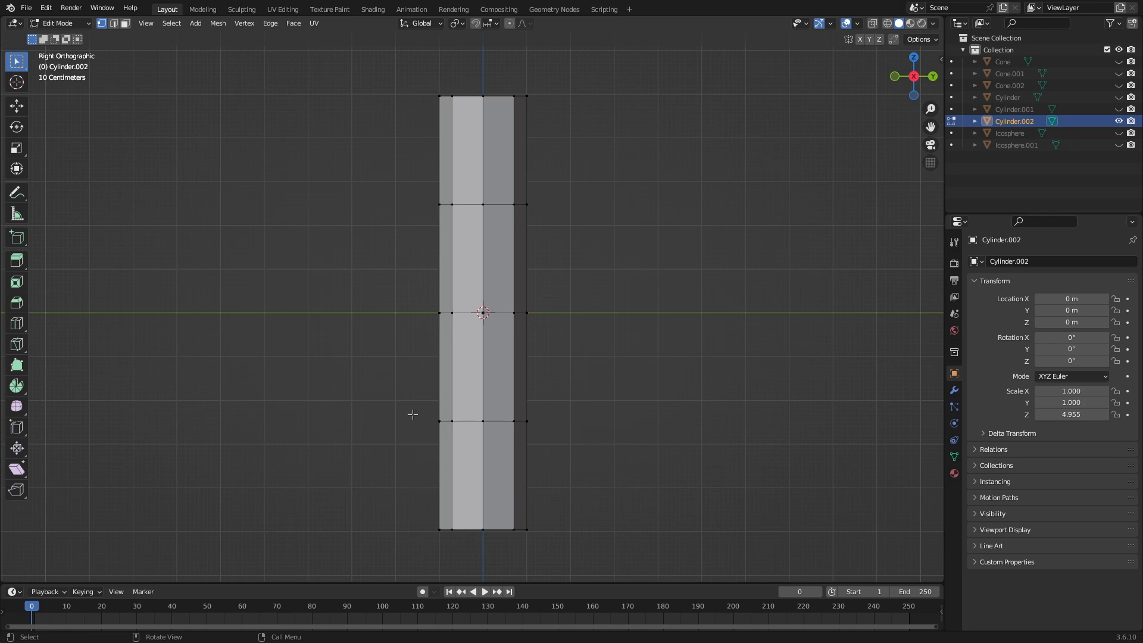
- Select the column's lowest inner edge loop in edge mode and move it down about 1.82 m along Z
click(114, 25)
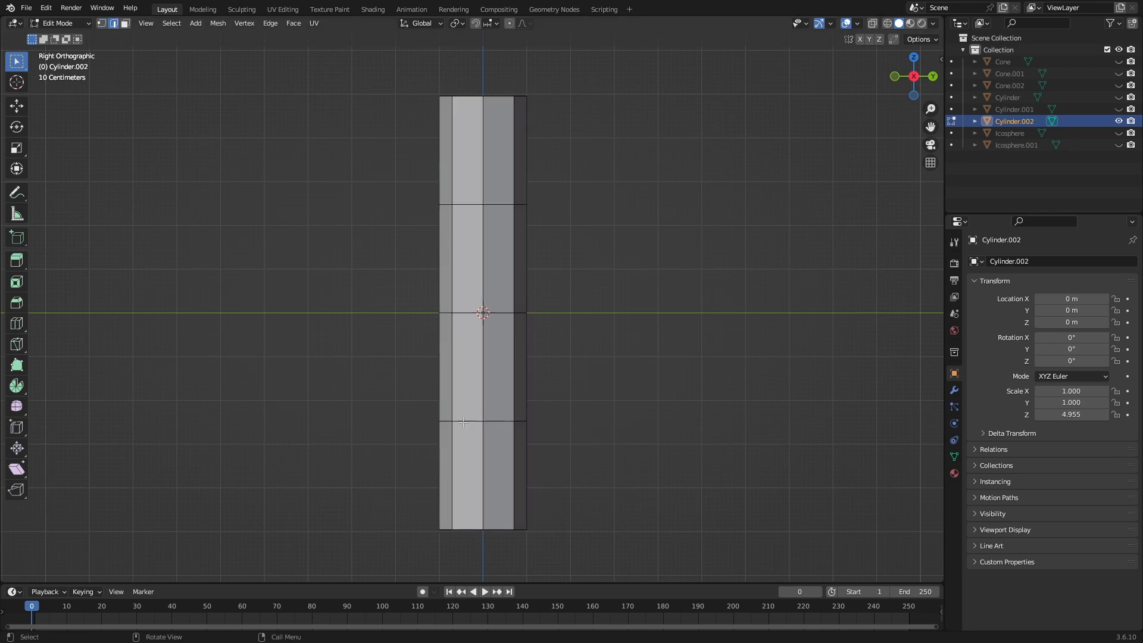
alt+click(498, 437)
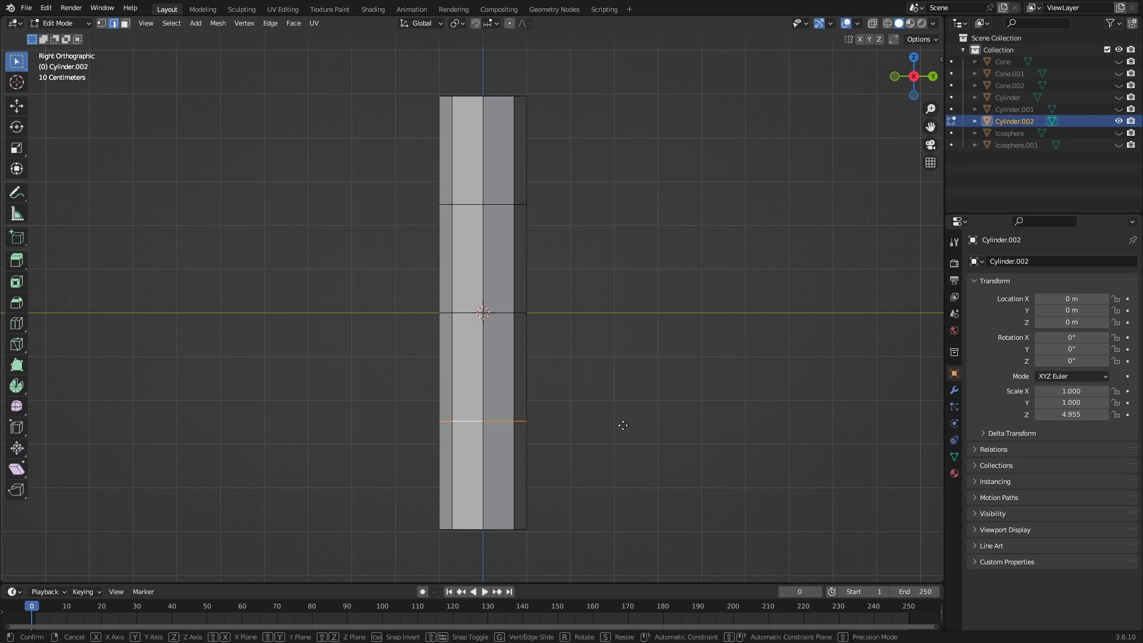
key(g)
key(z)
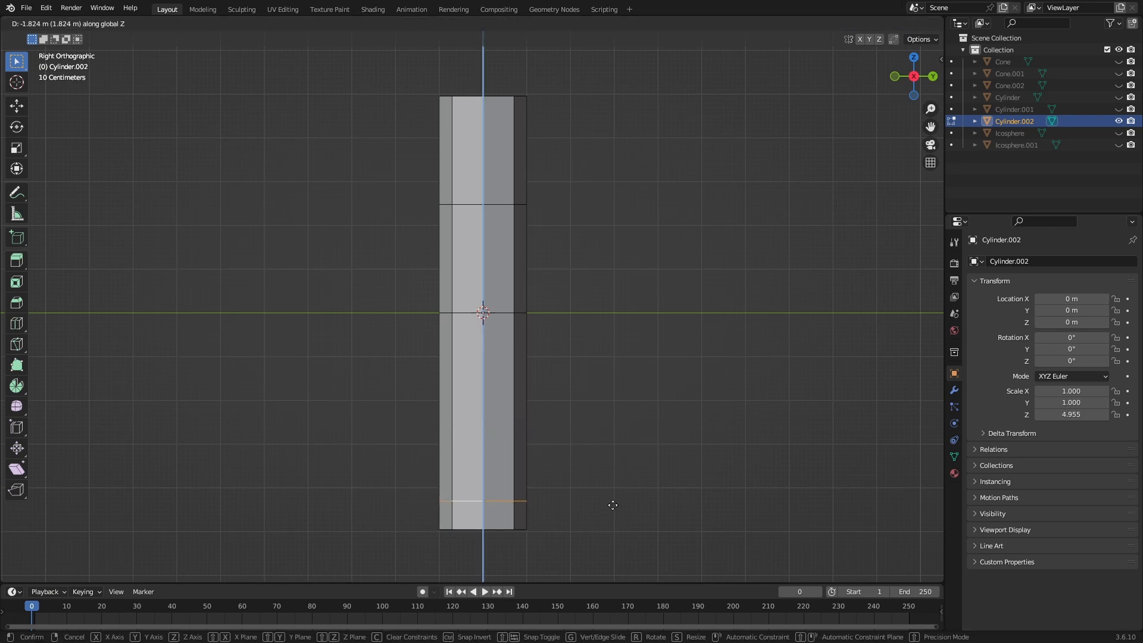
click(613, 504)
- Scale the column's bottom rim up by about 1.157 to flare the base
click(460, 530)
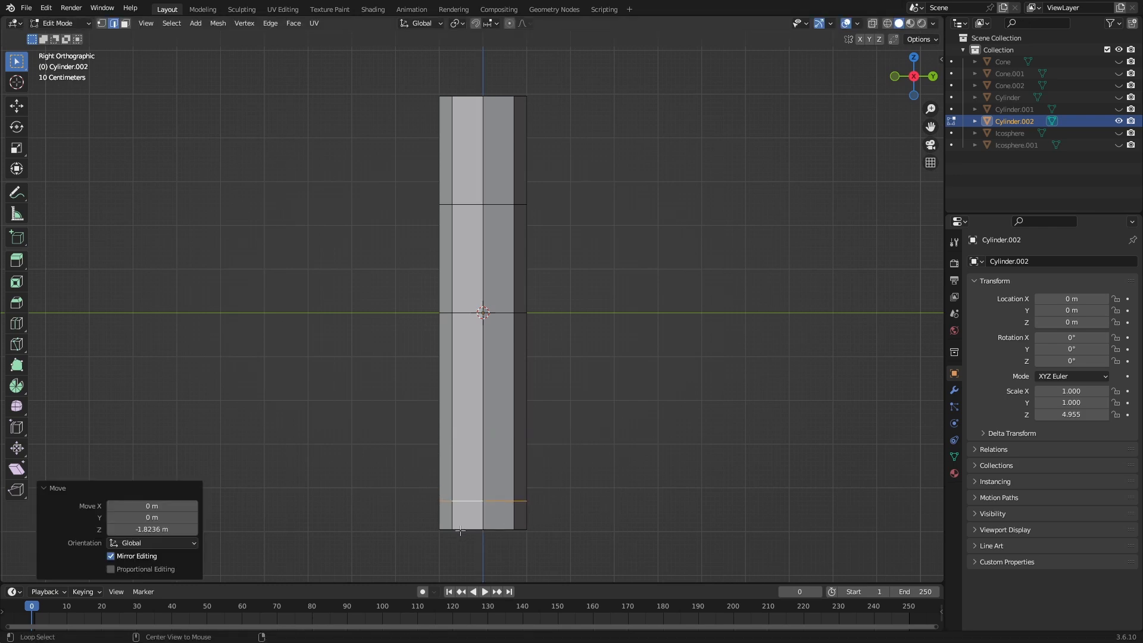
alt+click(515, 525)
key(s)
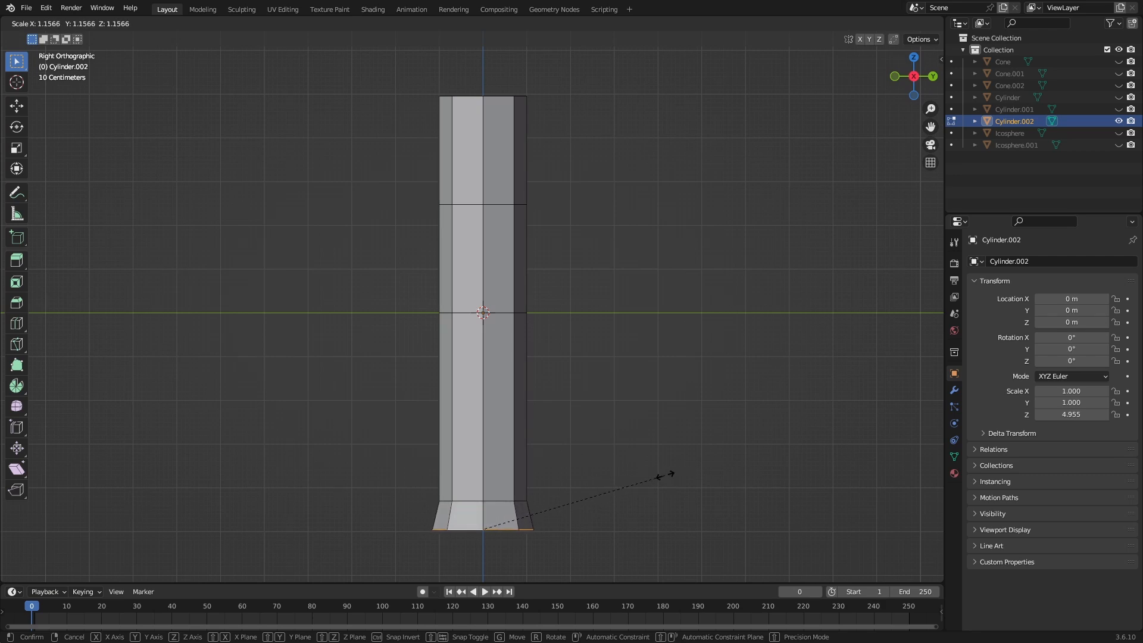
click(431, 300)
- Narrow the column's shaft by scaling its middle edge loop to about 0.94 and the loop above it to about 0.83
drag(432, 301, 556, 334)
key(s)
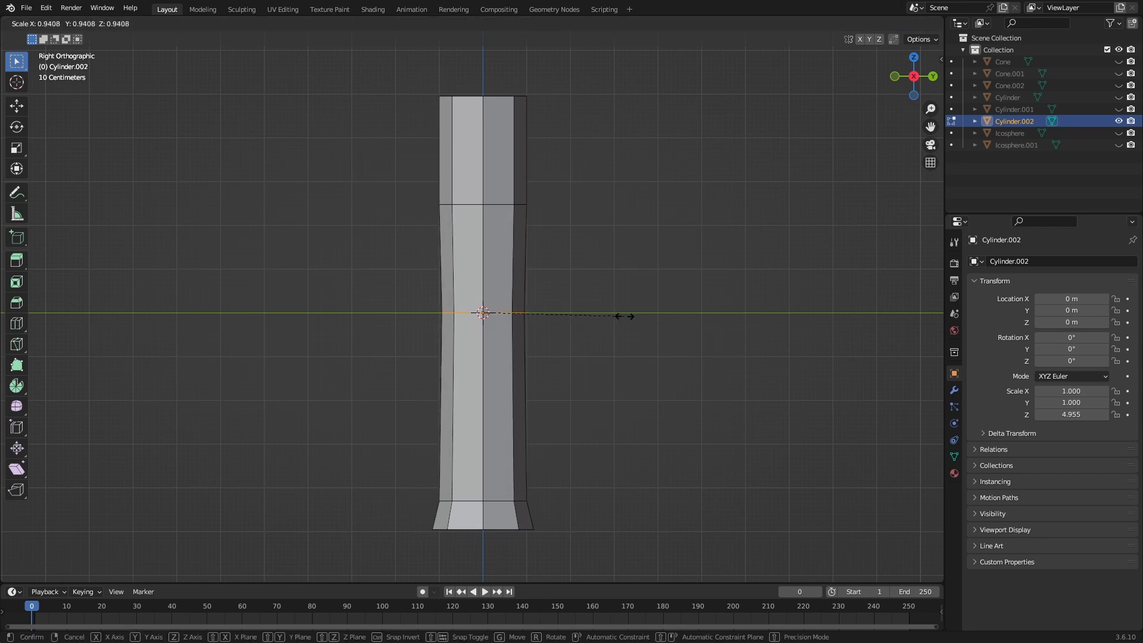
click(625, 316)
drag(389, 180, 575, 240)
key(s)
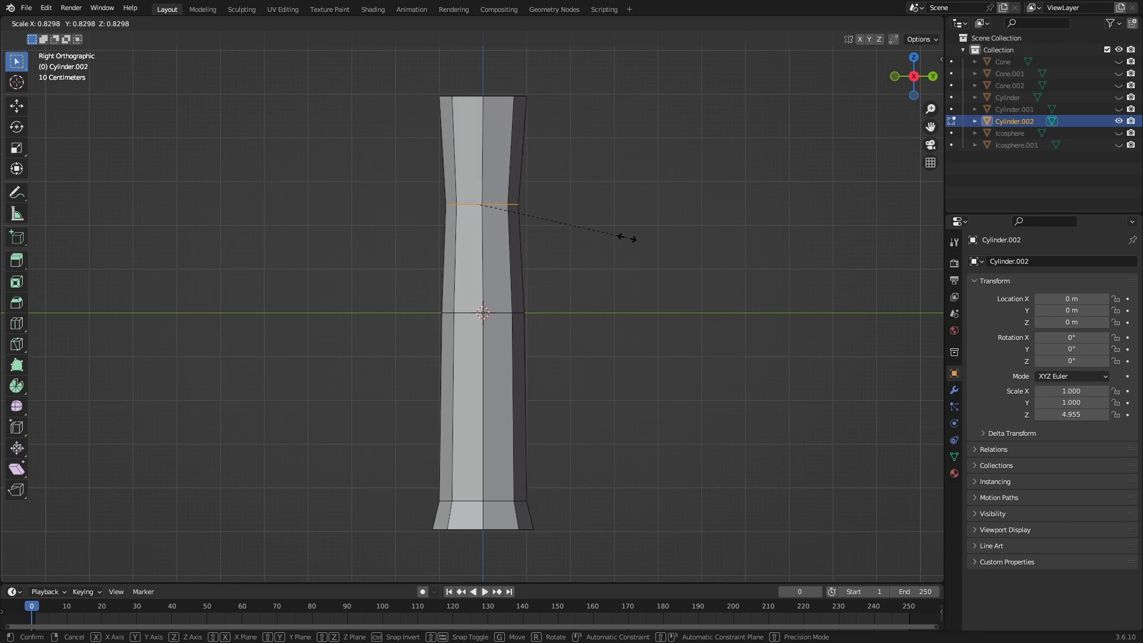
click(627, 238)
- Scale the column's top rim inward to complete the taper, then return to Object Mode with nothing selected
drag(415, 79, 587, 132)
key(s)
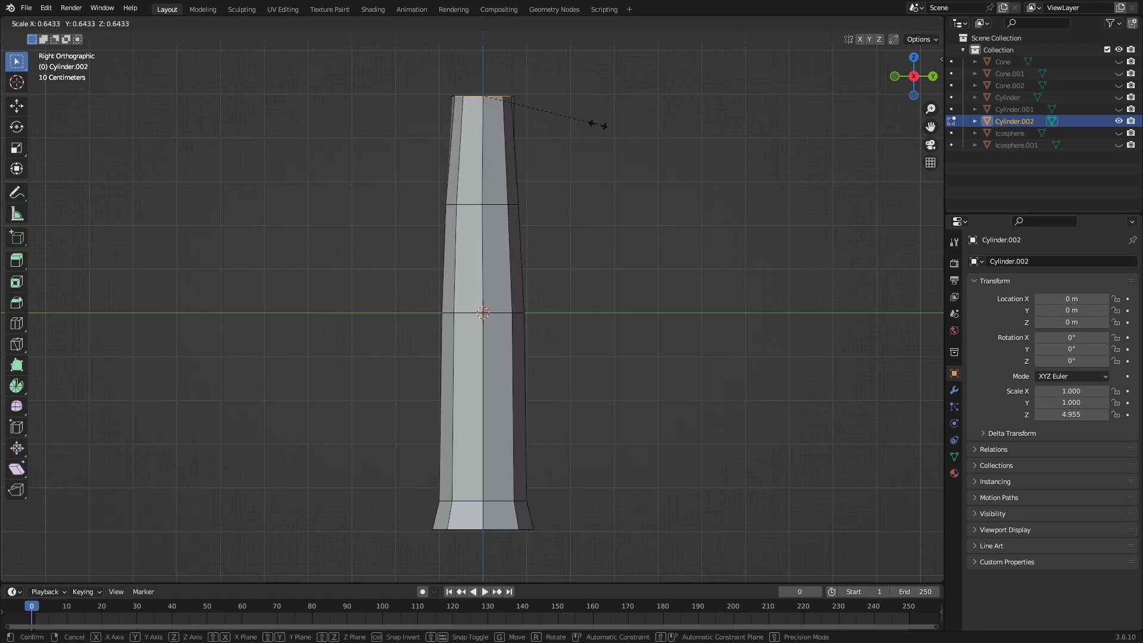
click(668, 209)
key(Tab)
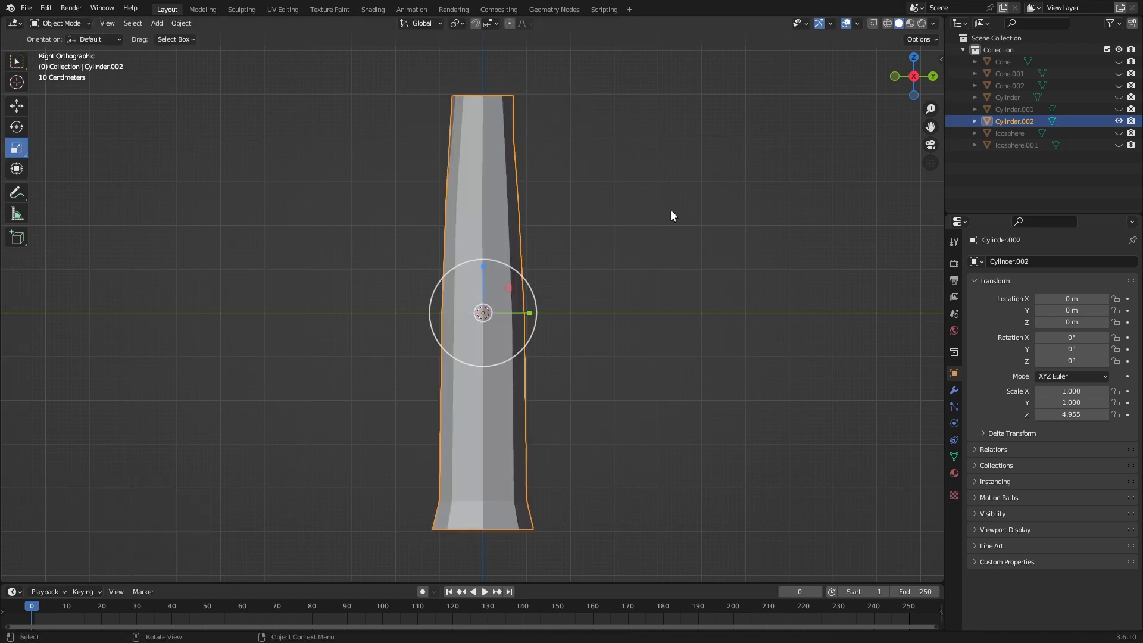
scroll(672, 210, down, 3)
click(651, 252)
- Add a mesh cone with 7 vertices, 1 m base radius and 2 m depth at the world origin
scroll(646, 255, down, 3)
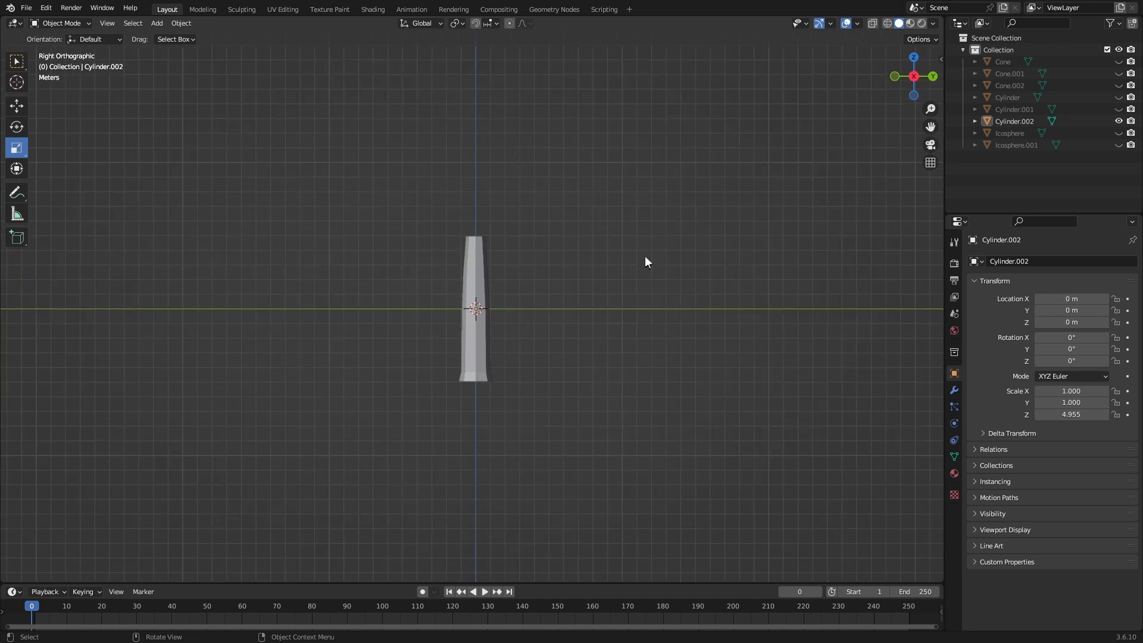
scroll(631, 259, up, 4)
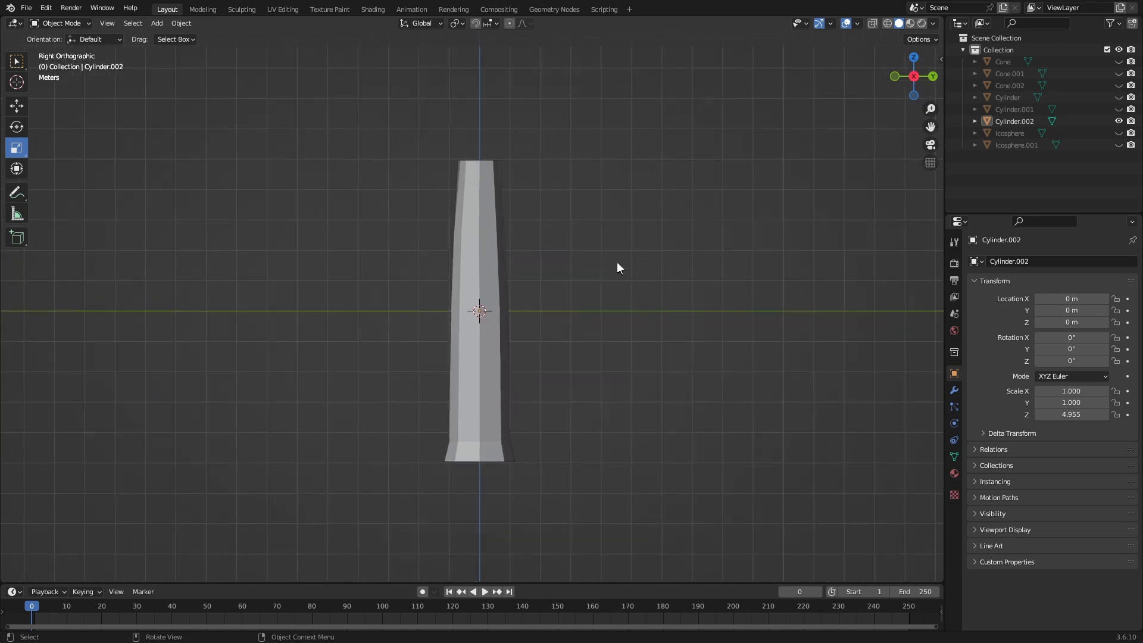
click(142, 23)
mouse_move(157, 23)
mouse_move(196, 37)
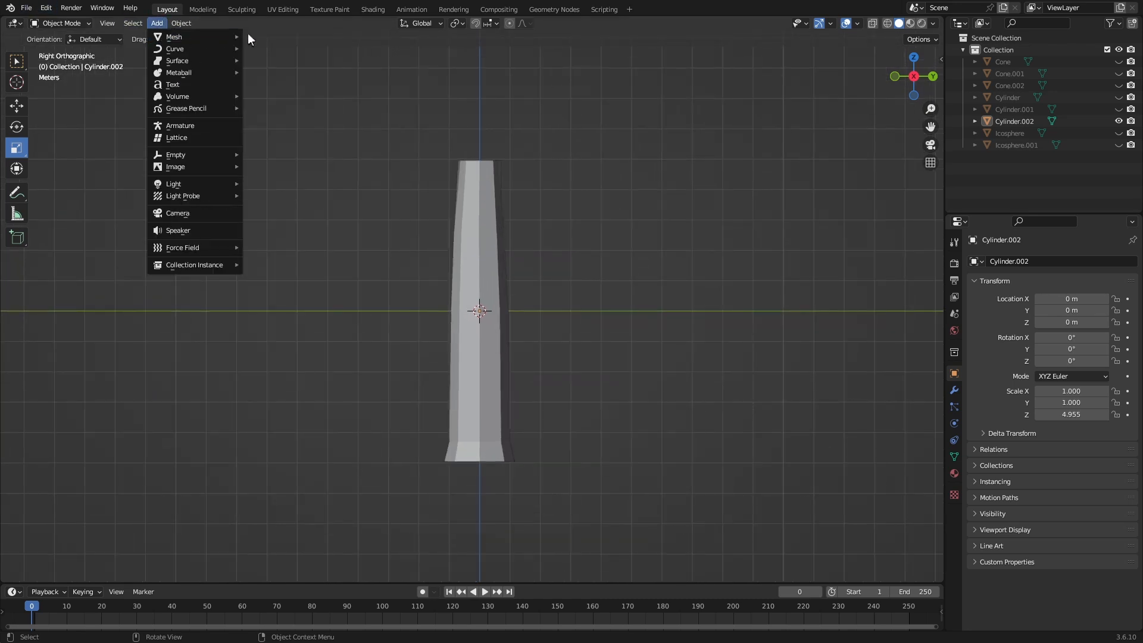
click(289, 107)
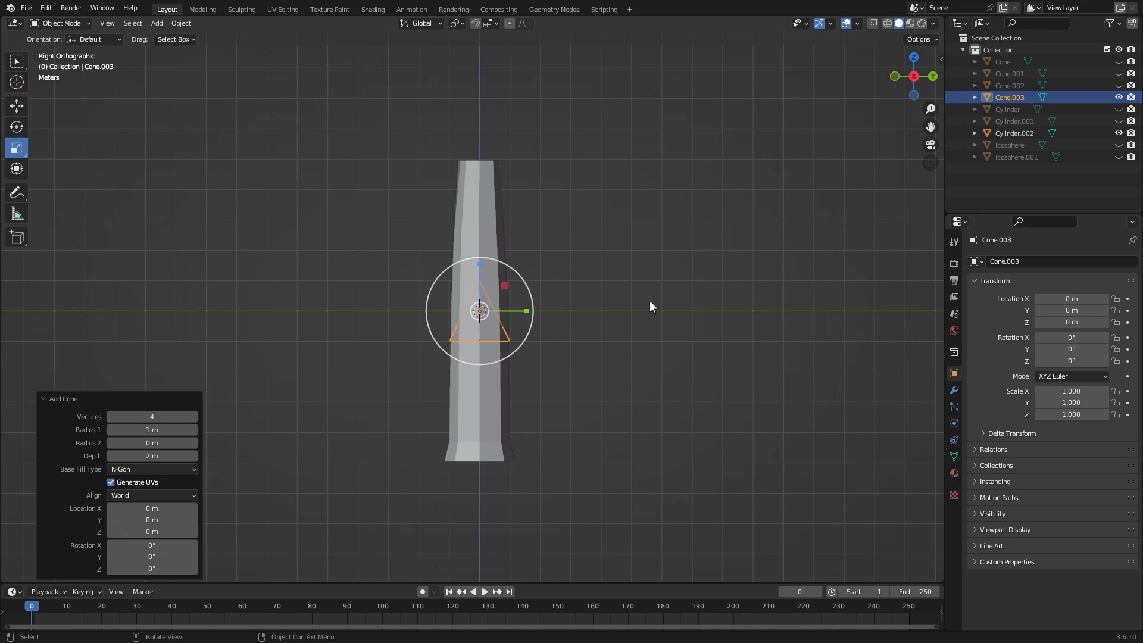
click(167, 417)
key(Return)
click(167, 417)
key(BackSpace)
text(7)
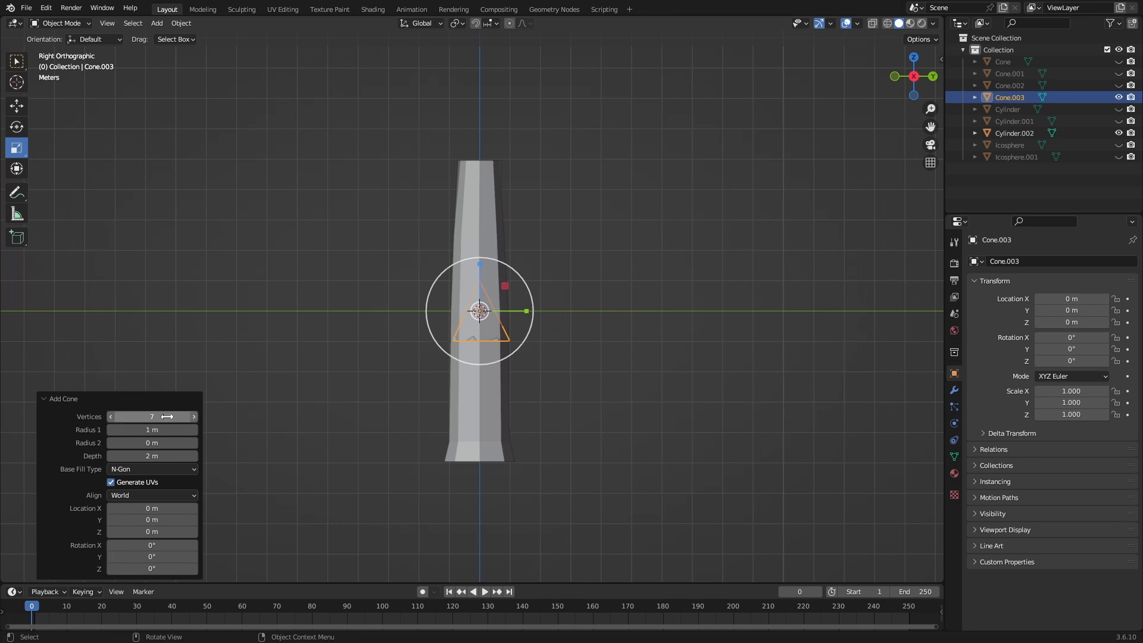
key(Return)
drag(915, 76, 896, 83)
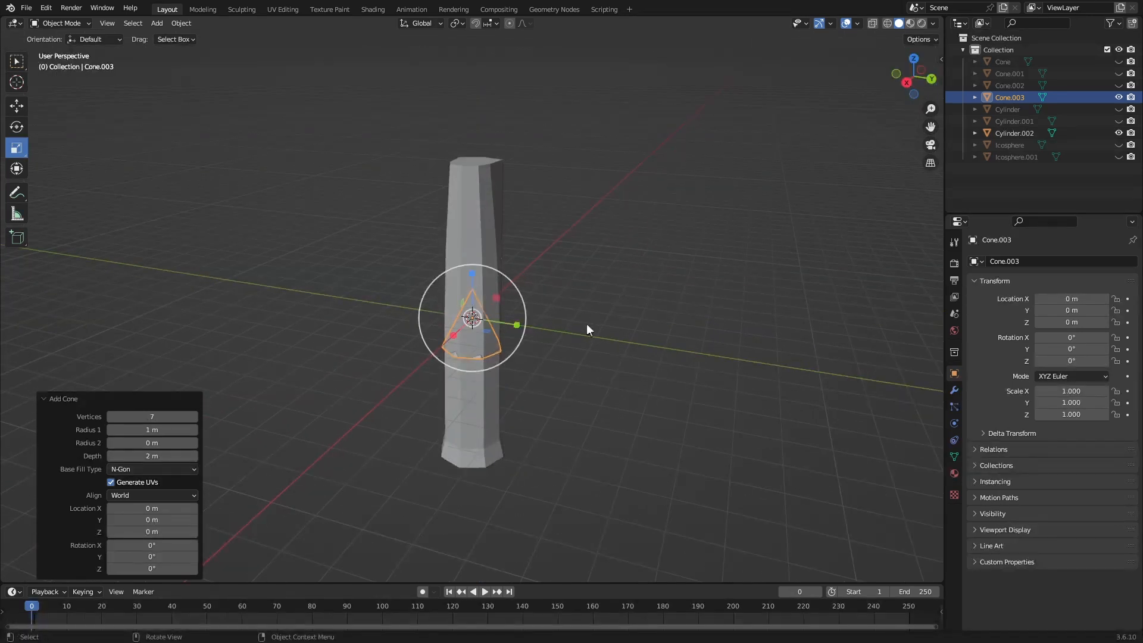
key(g)
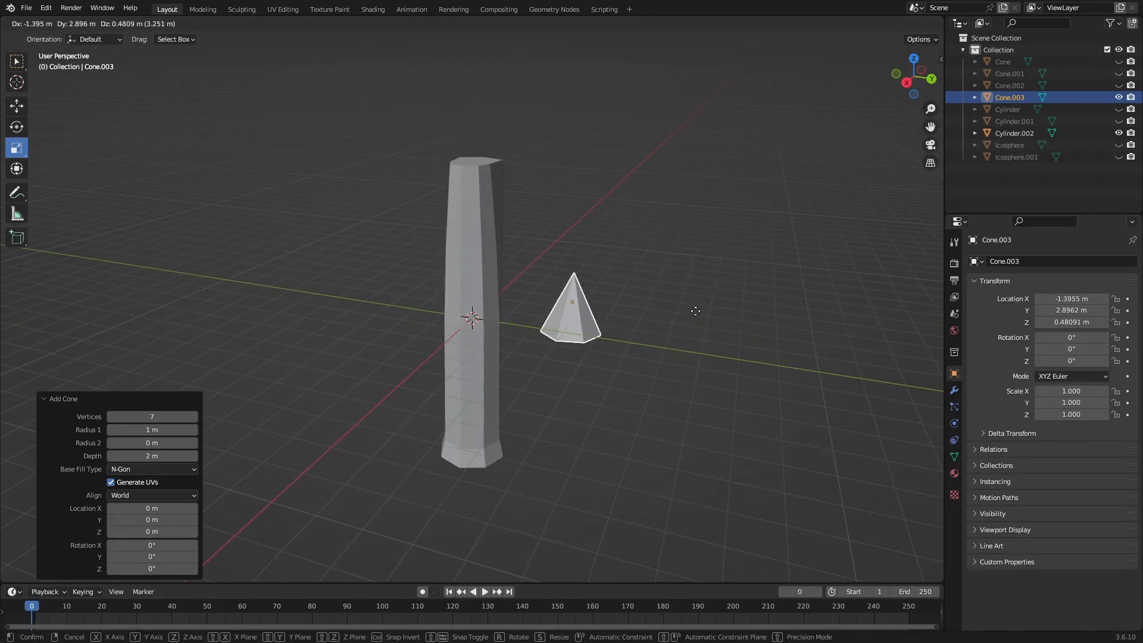
click(695, 311)
key(alt+g)
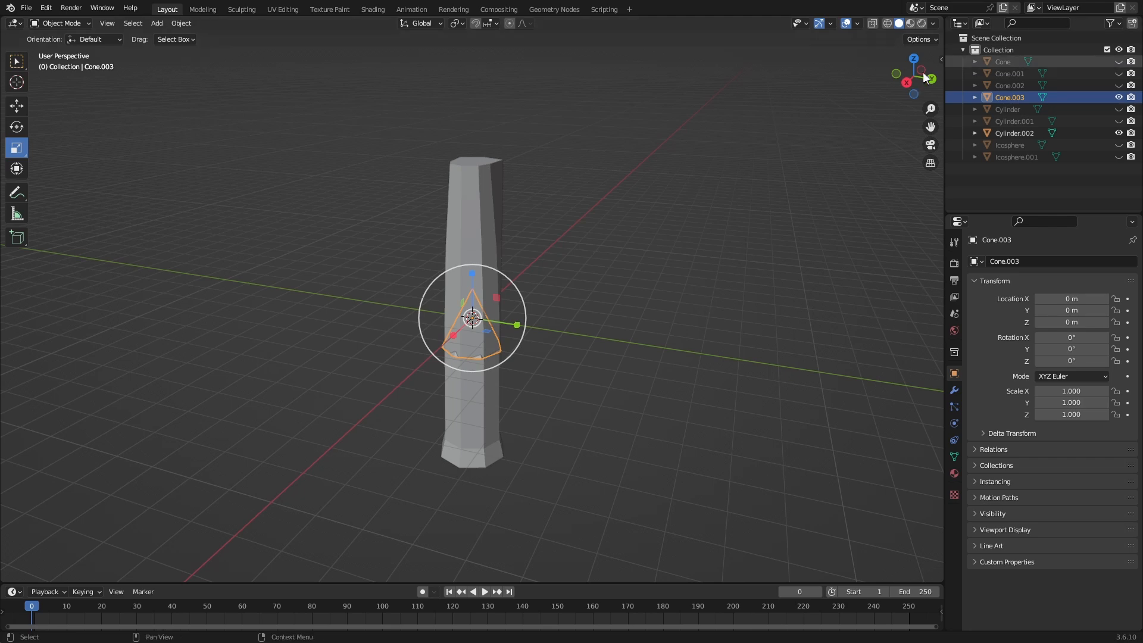
- Enlarge the cone to a scale of about 2.743 and raise it about 4.23 m over the column's upper end
key(KP_3)
key(s)
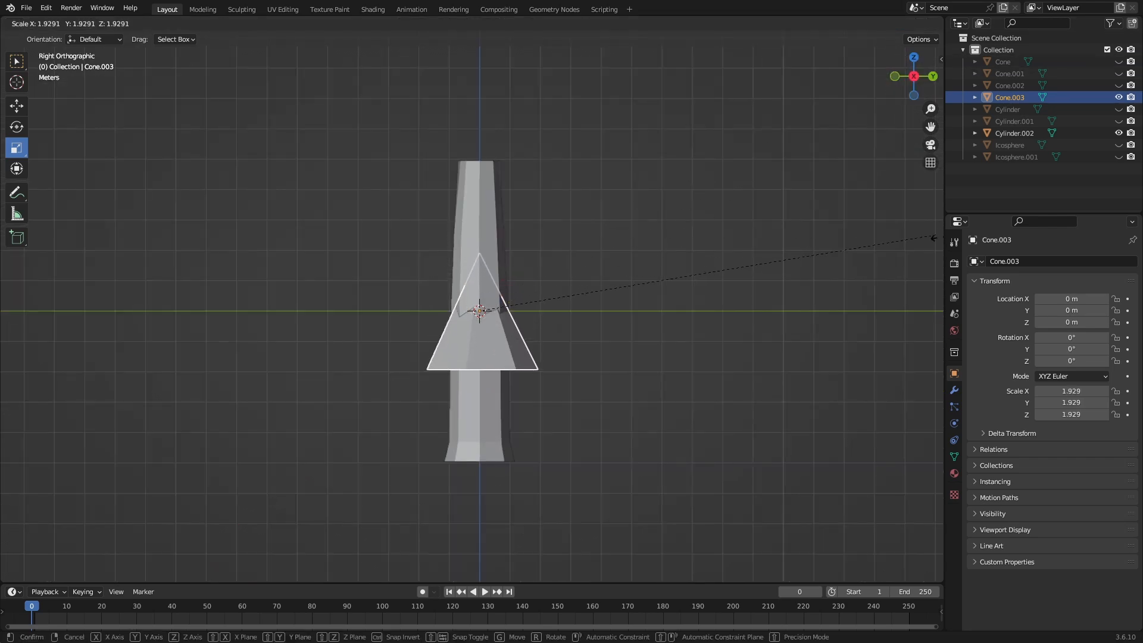
click(398, 386)
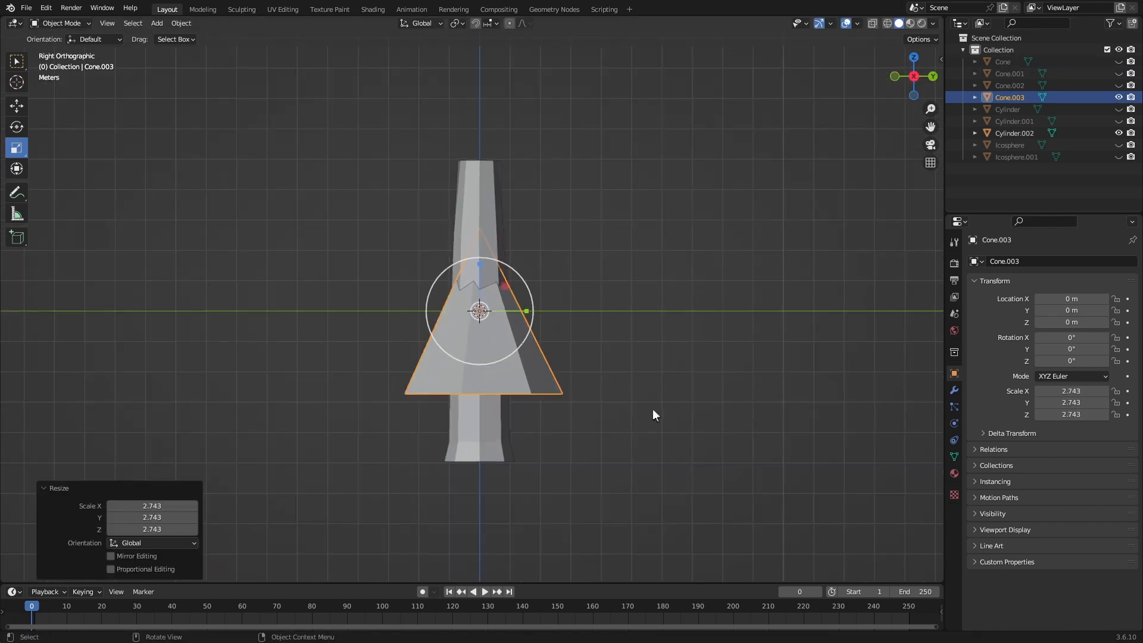
key(g)
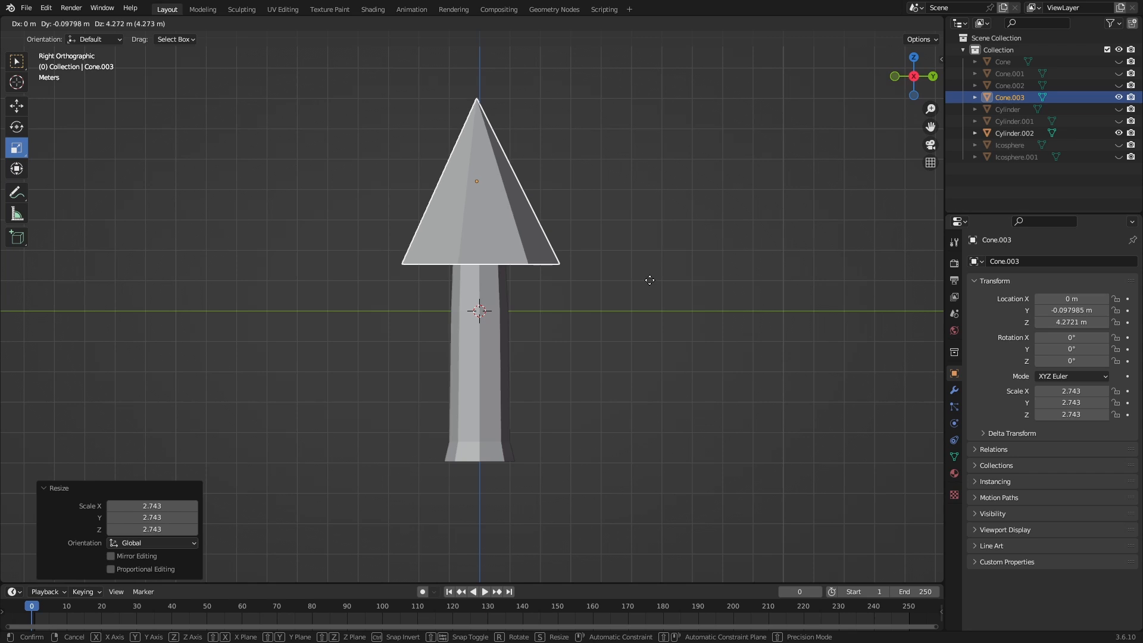
click(648, 279)
- Reduce the cone to a scale of about 1.873 and nudge it sideways to about -0.078 m in Y
key(s)
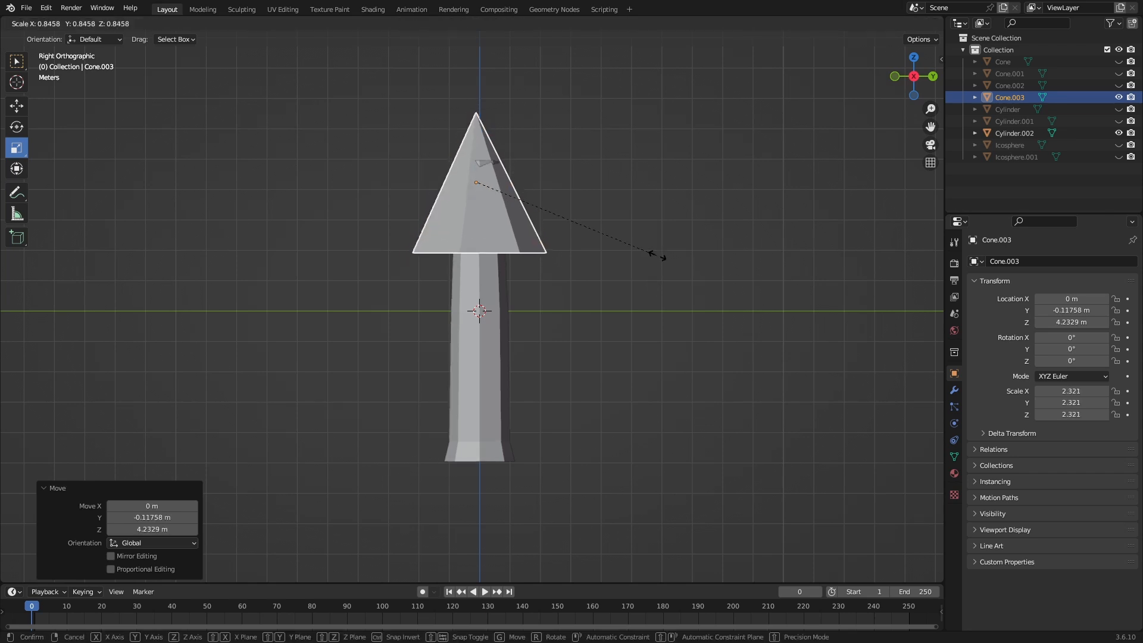
click(678, 256)
key(g)
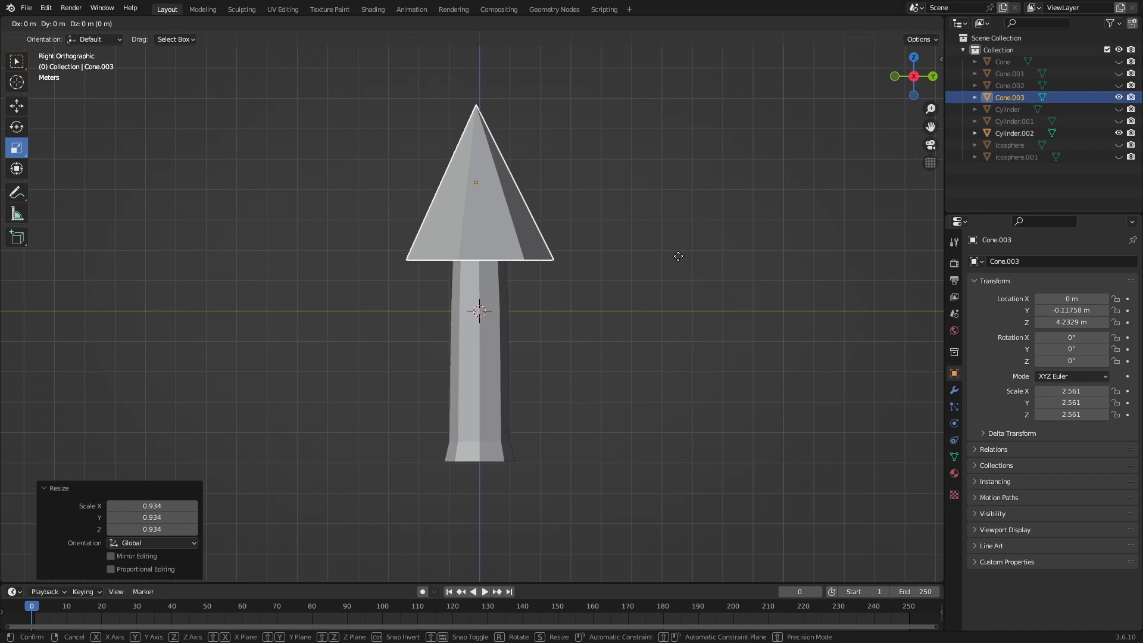
click(681, 255)
key(s)
click(629, 243)
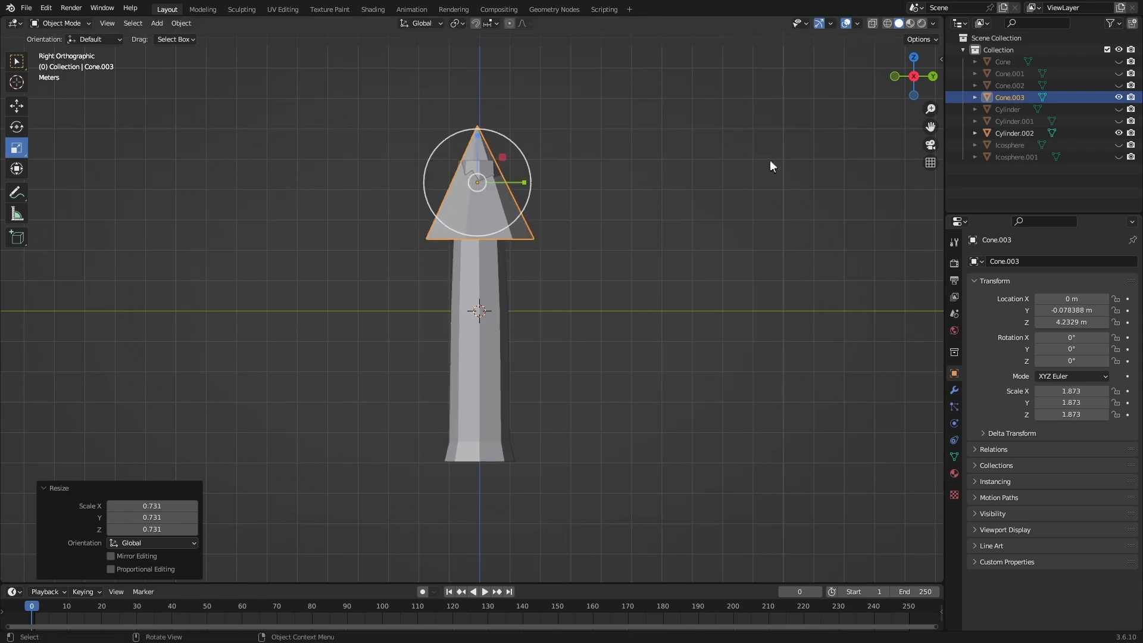
- From the top view, center the cone over the column by moving it about -0.098 m in X and 0.078 m in Y
drag(908, 82, 916, 80)
click(915, 75)
key(g)
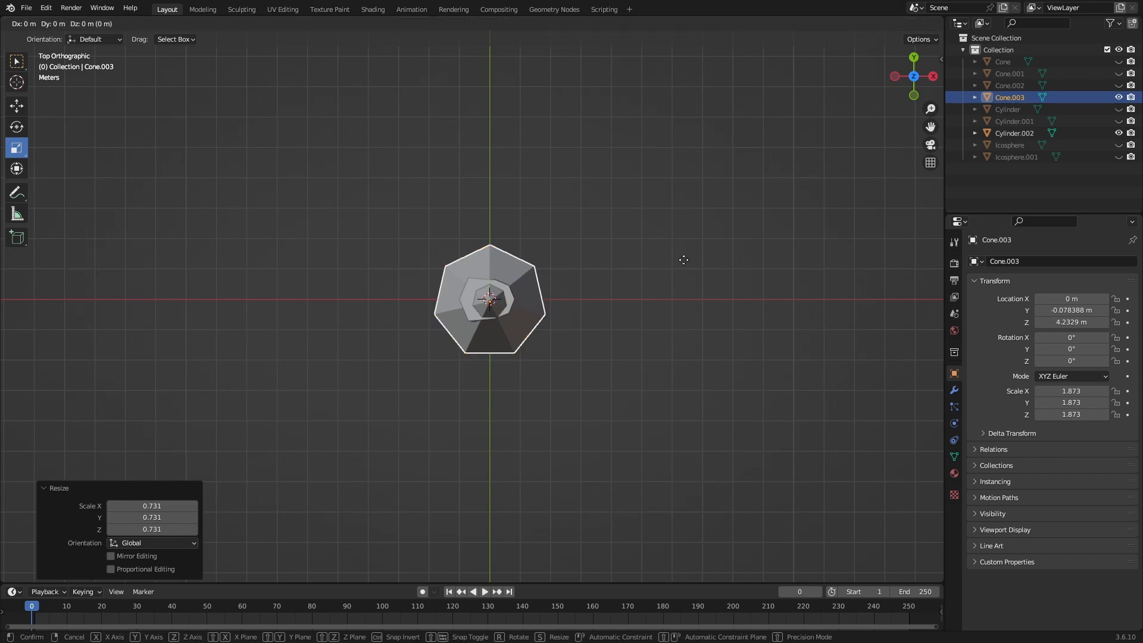
click(680, 257)
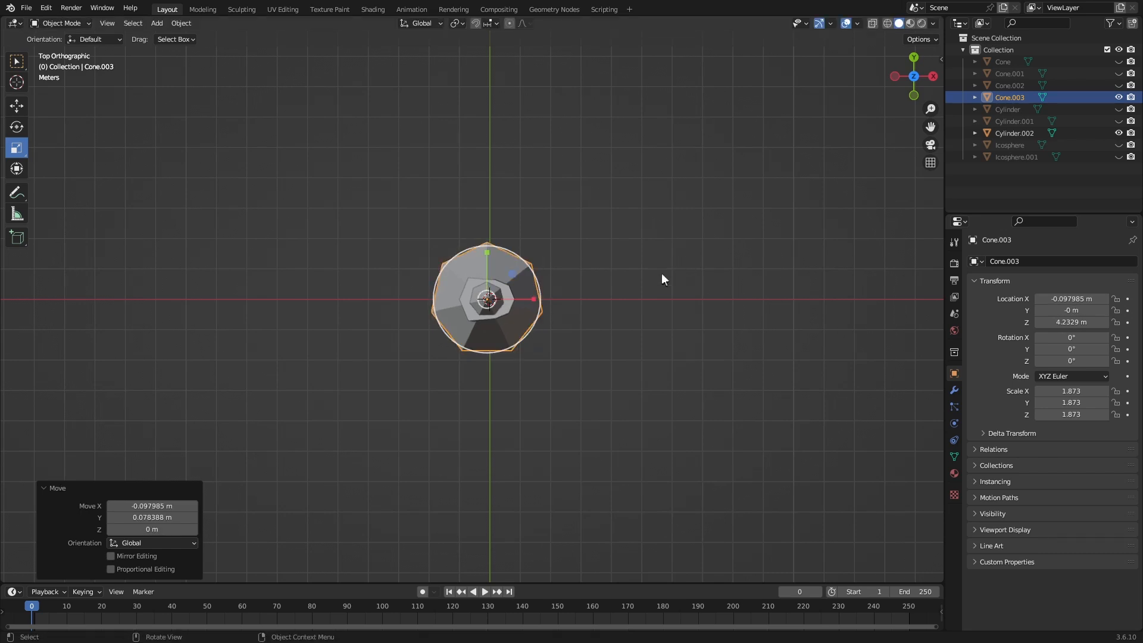
- Raise the cone about 0.96 m along Z so it sits higher on the column, and return to the right view
key(g)
key(z)
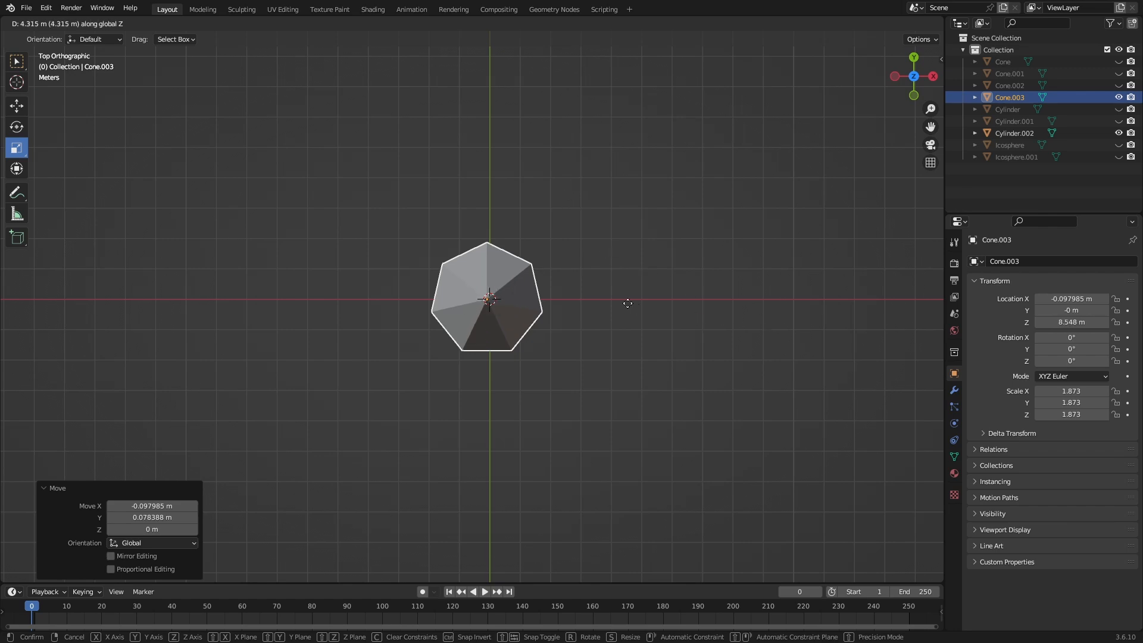
click(564, 289)
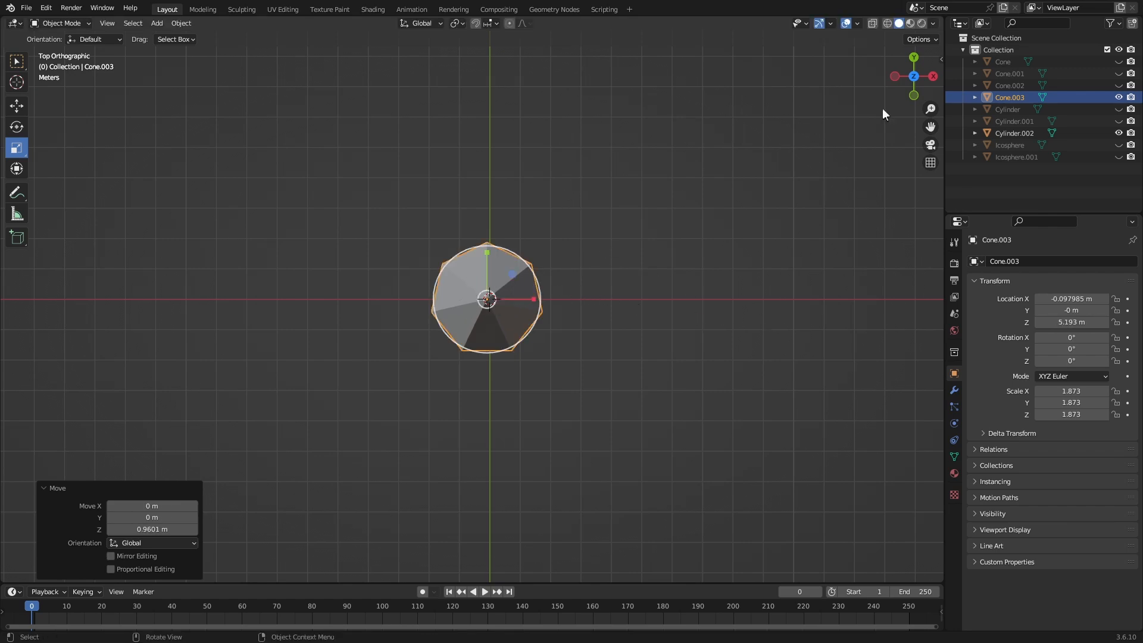
mouse_move(900, 75)
mouse_down()
mouse_move(901, 126)
mouse_move(909, 85)
mouse_up()
click(913, 79)
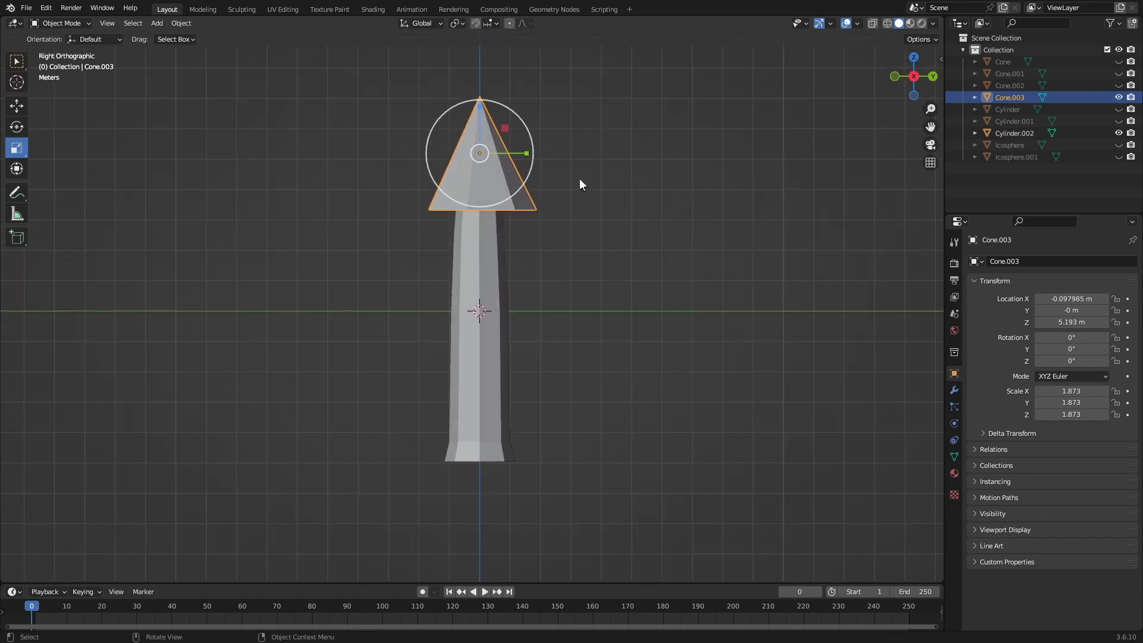
- Lower the cone's base edge loop about 1.47 m along Z and scale it up by about 1.503
key(Tab)
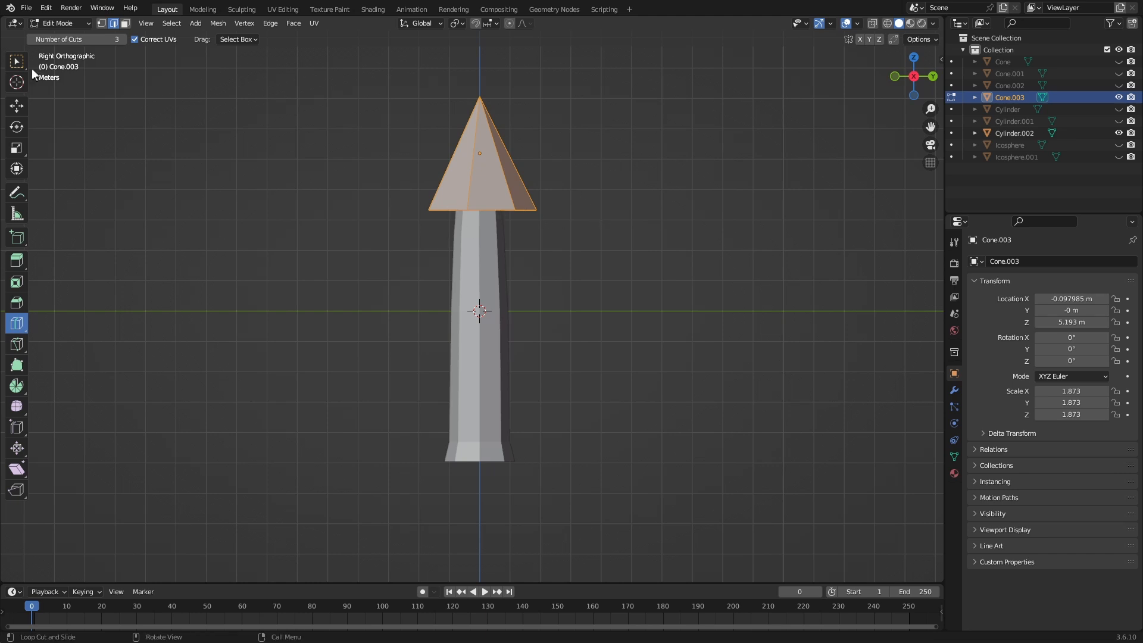
click(16, 61)
alt+click(445, 210)
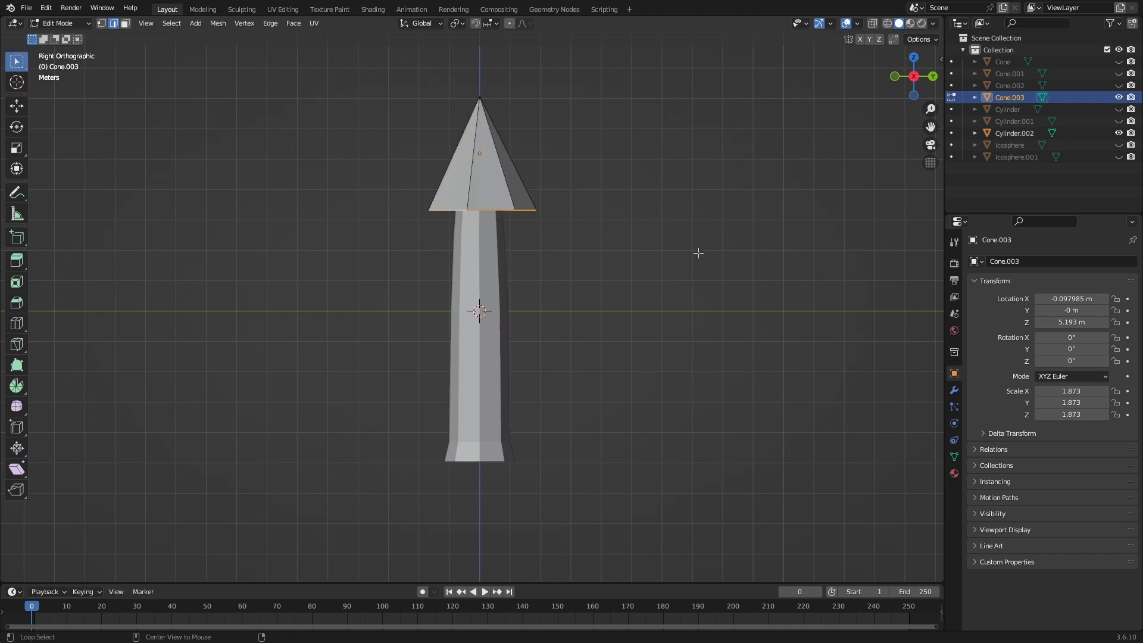
key(g)
key(z)
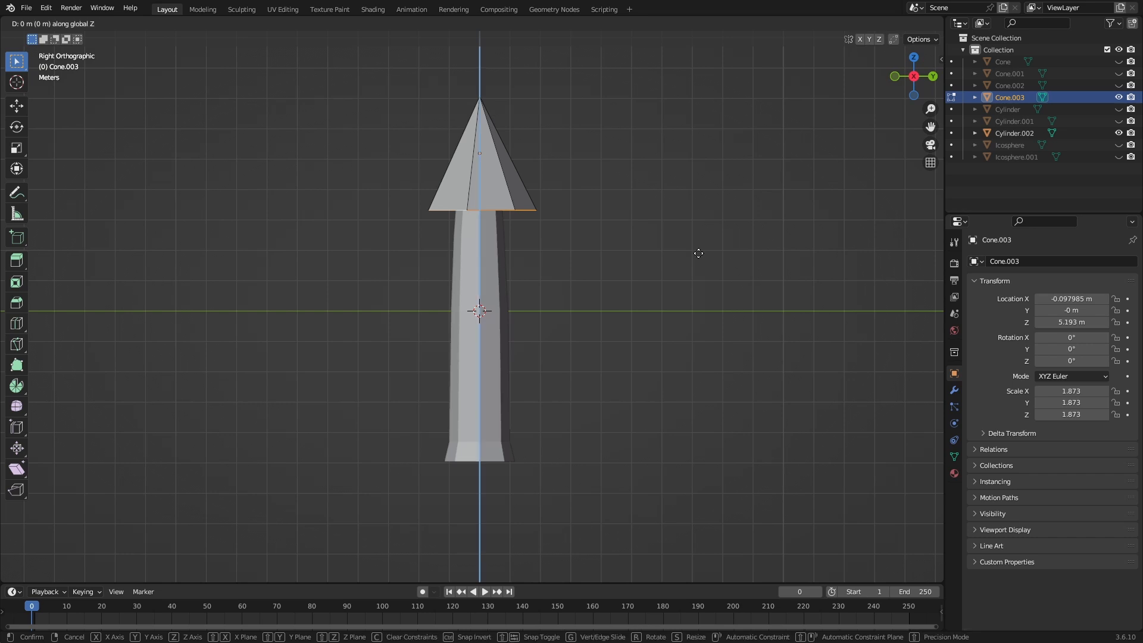
click(686, 297)
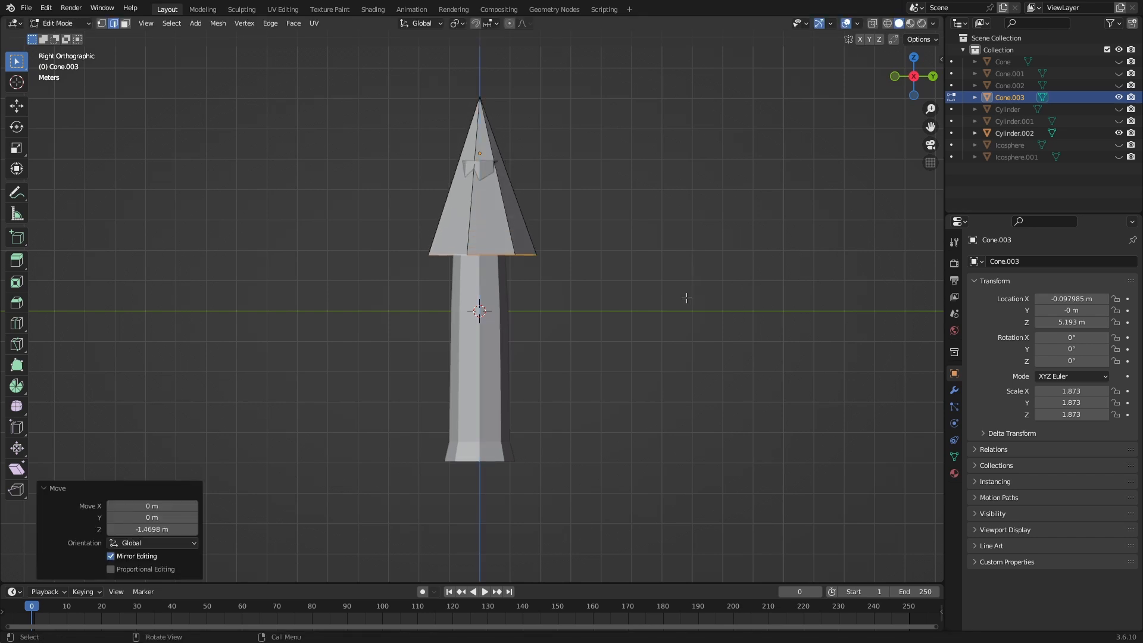
key(s)
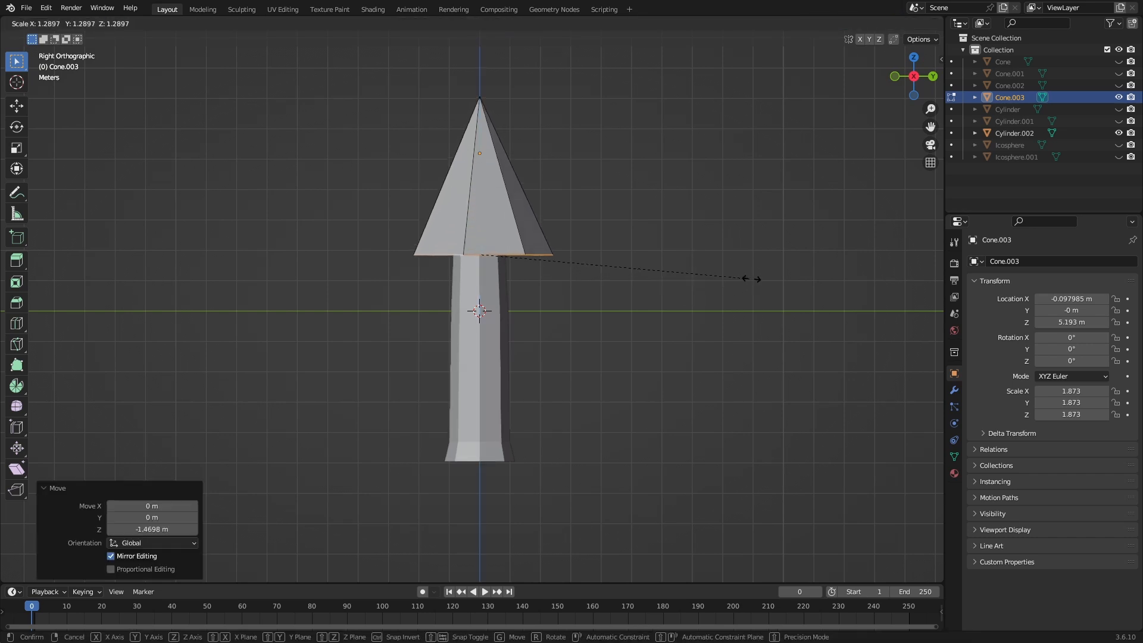
click(797, 261)
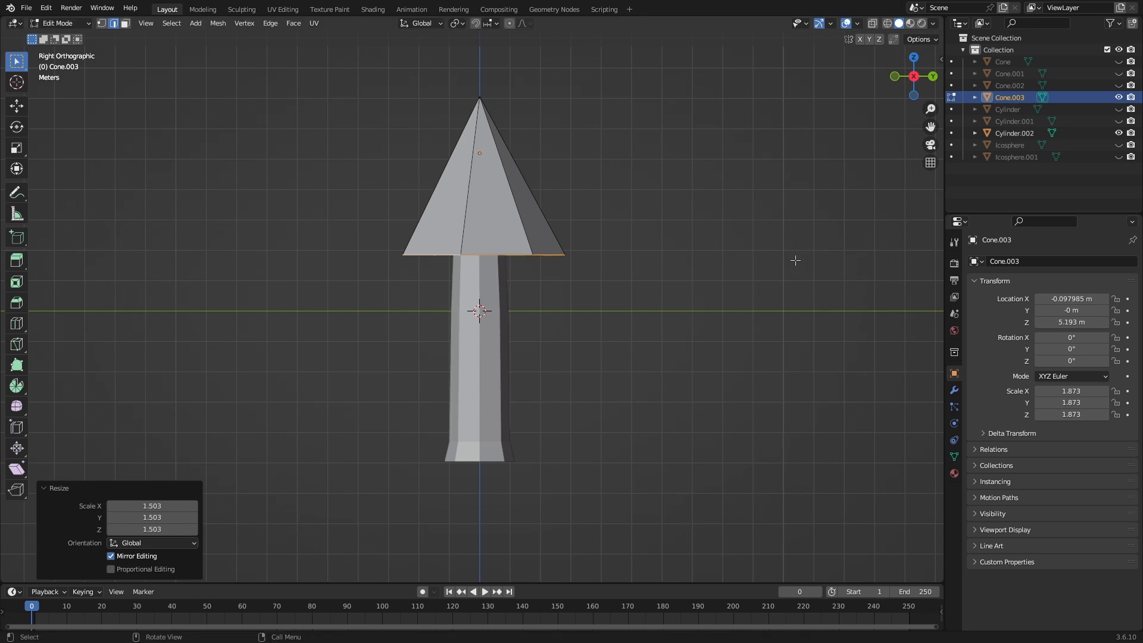
key(Tab)
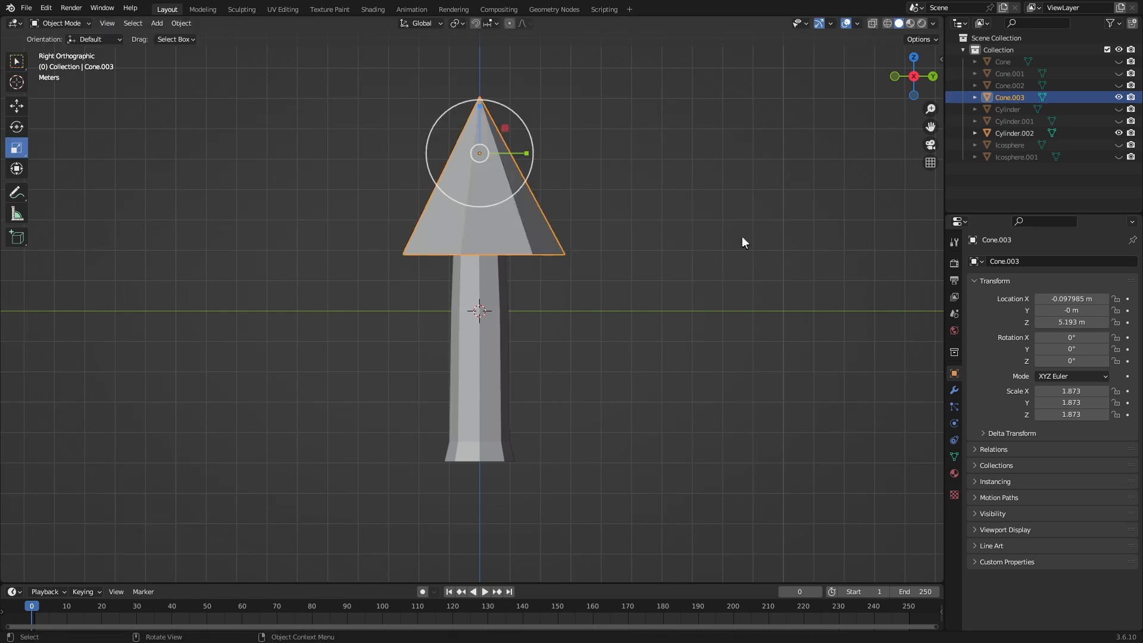
- Duplicate the foliage cone and move the copy about 2.59 m down along Z
key(shift+d)
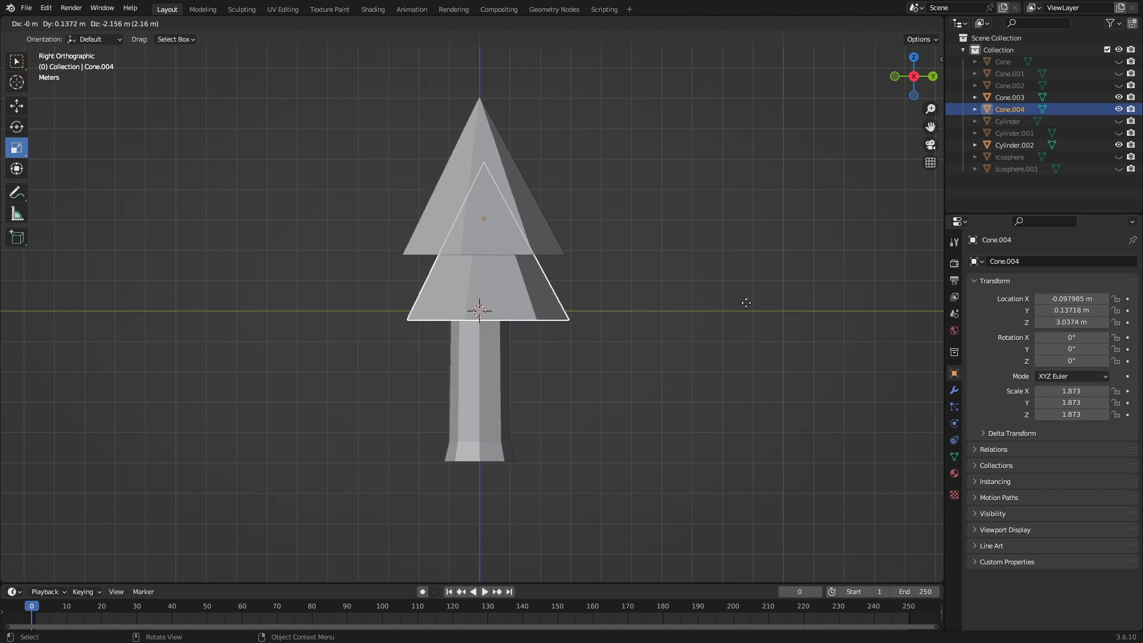
key(z)
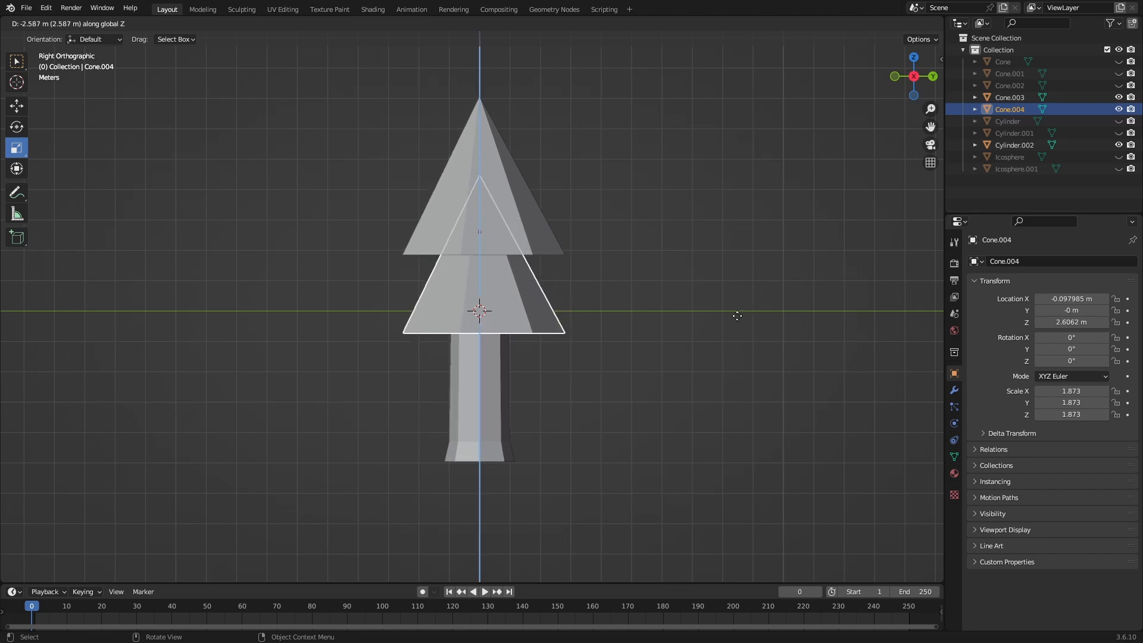
click(737, 316)
- Shrink the top foliage cone by a factor of about 0.838
click(552, 229)
key(s)
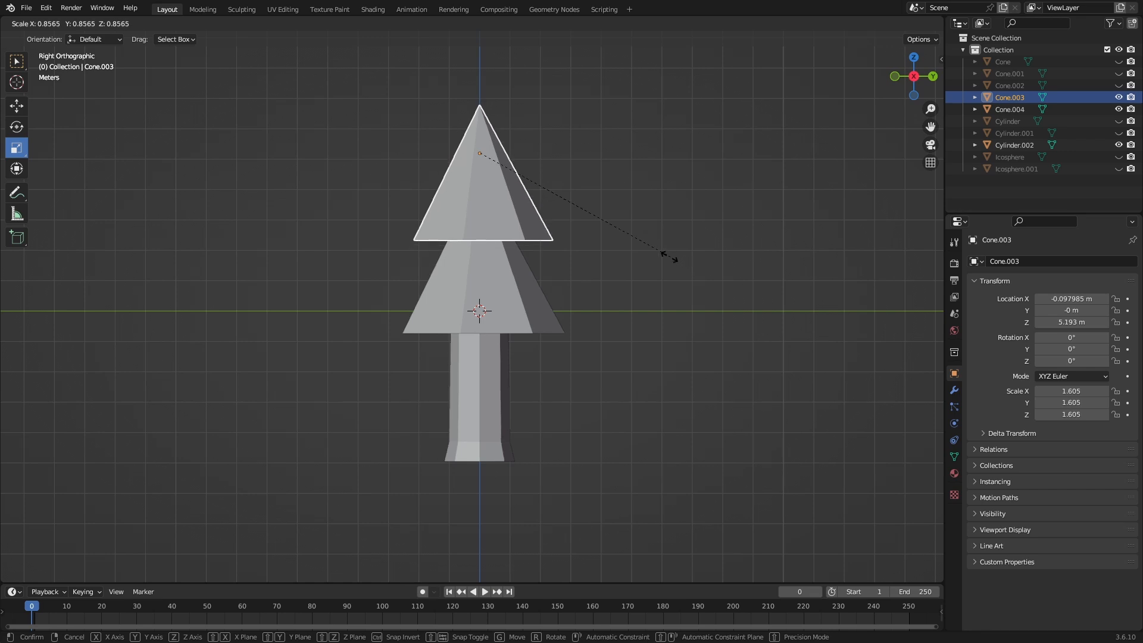
click(663, 252)
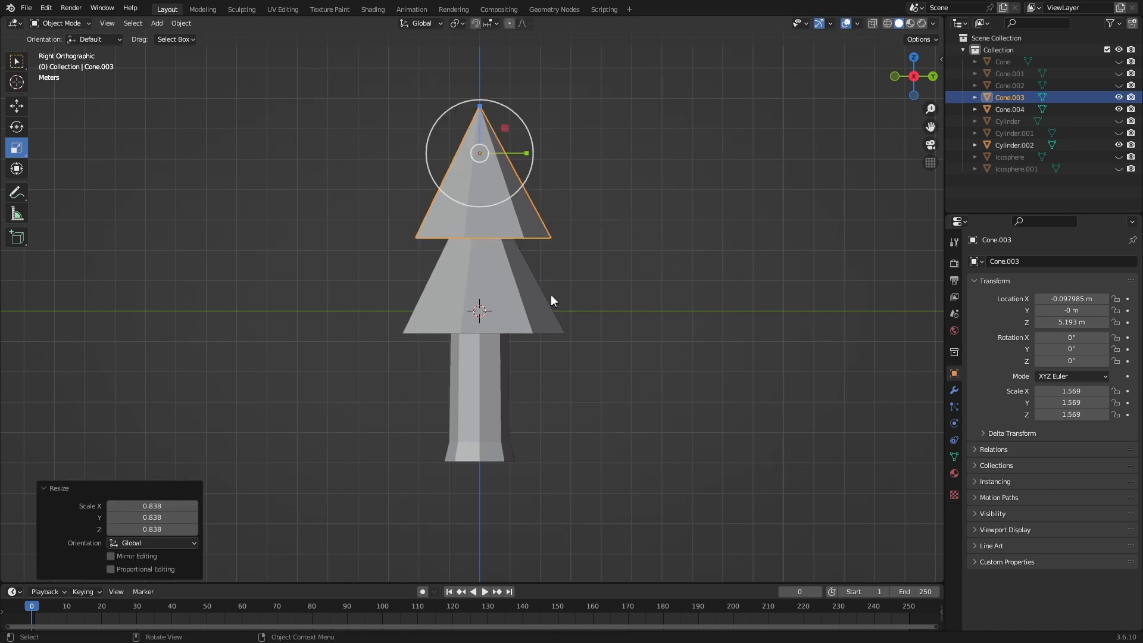
- Raise the lower foliage cone about 0.764 m along Z and enlarge it by a factor of about 1.114
click(551, 294)
key(g)
key(z)
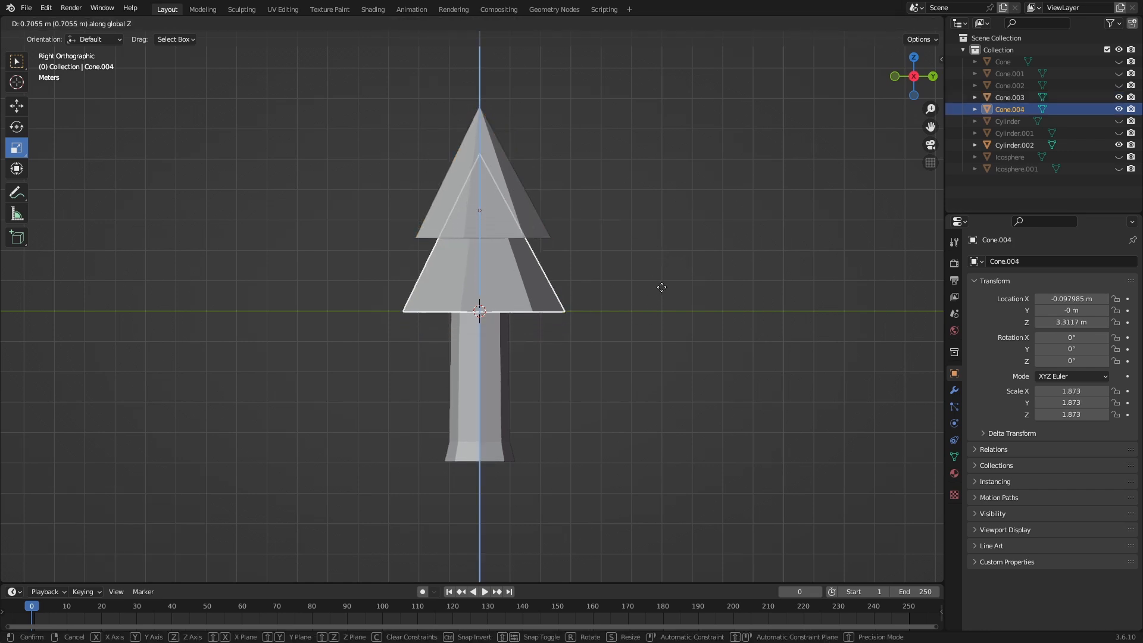
click(663, 293)
key(s)
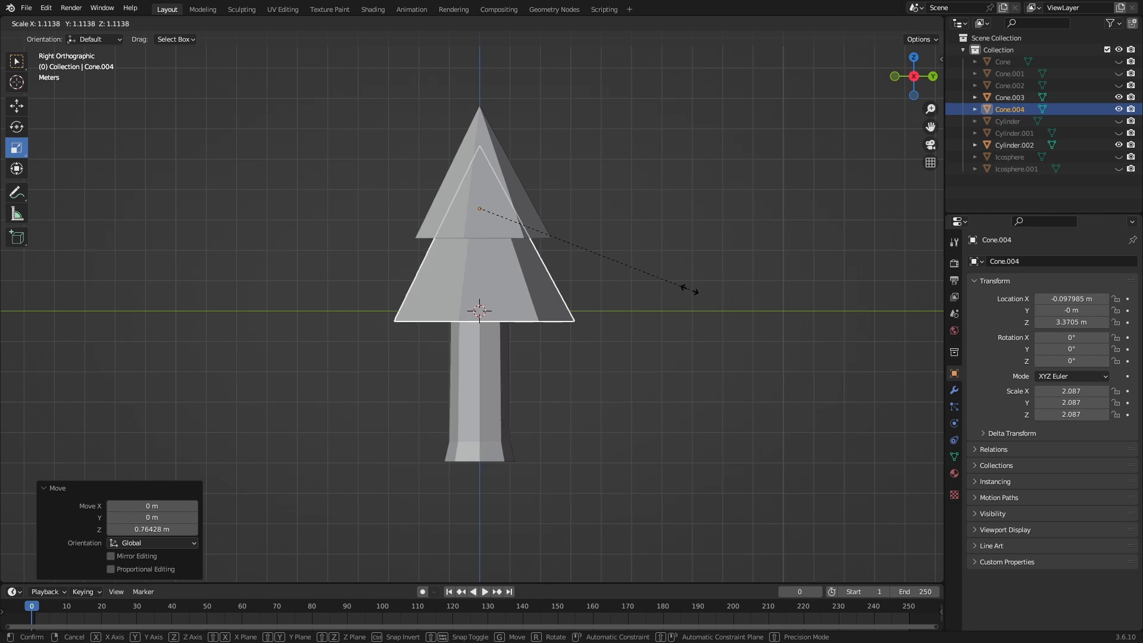
click(690, 288)
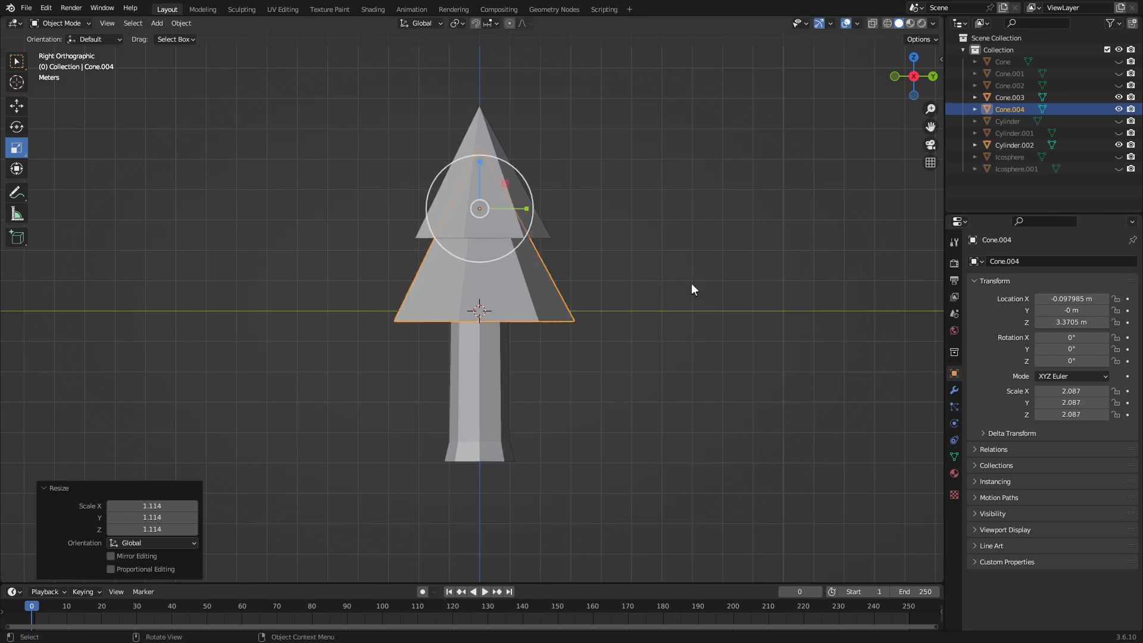
- Duplicate the lower cone as a third tier, move it about 3.02 m down along Z, and scale it by about 1.101
key(shift+d)
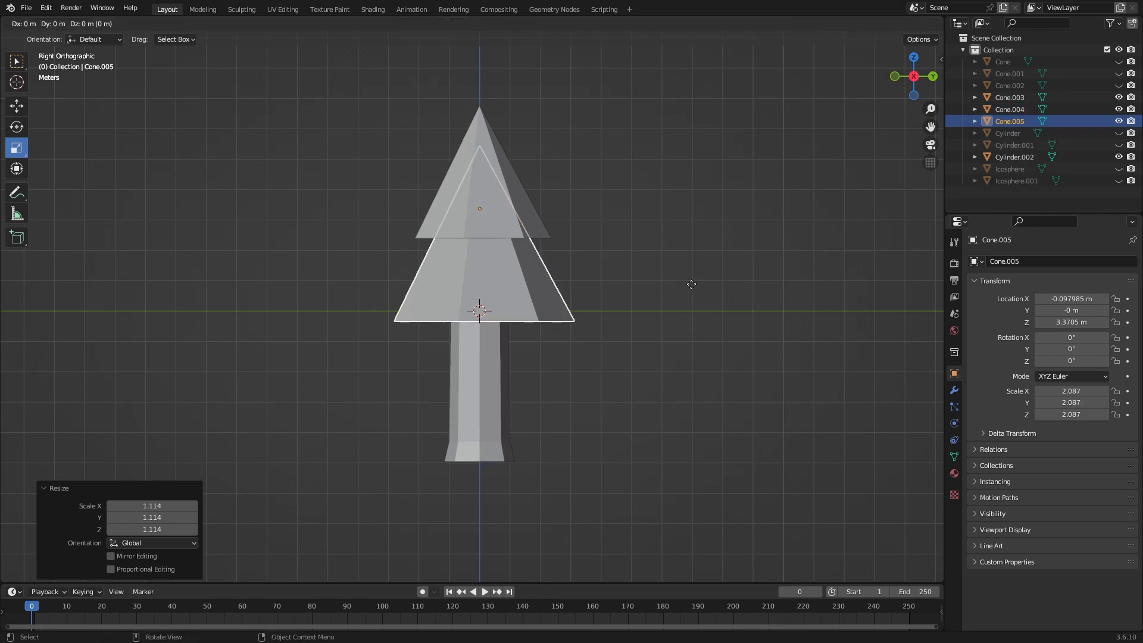
key(z)
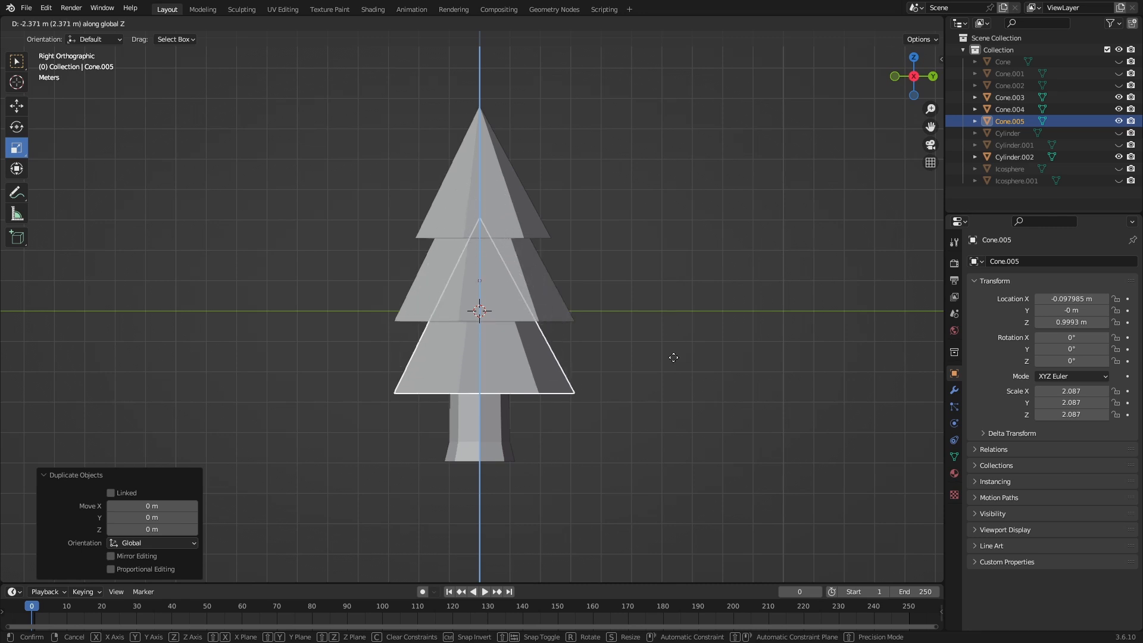
click(664, 372)
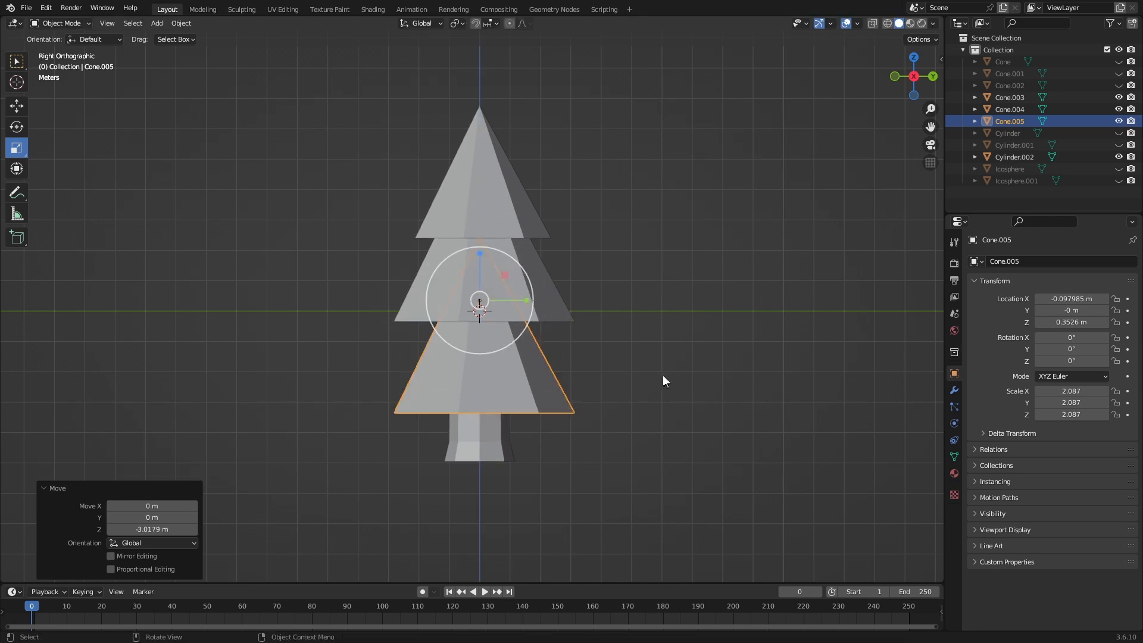
key(s)
click(708, 397)
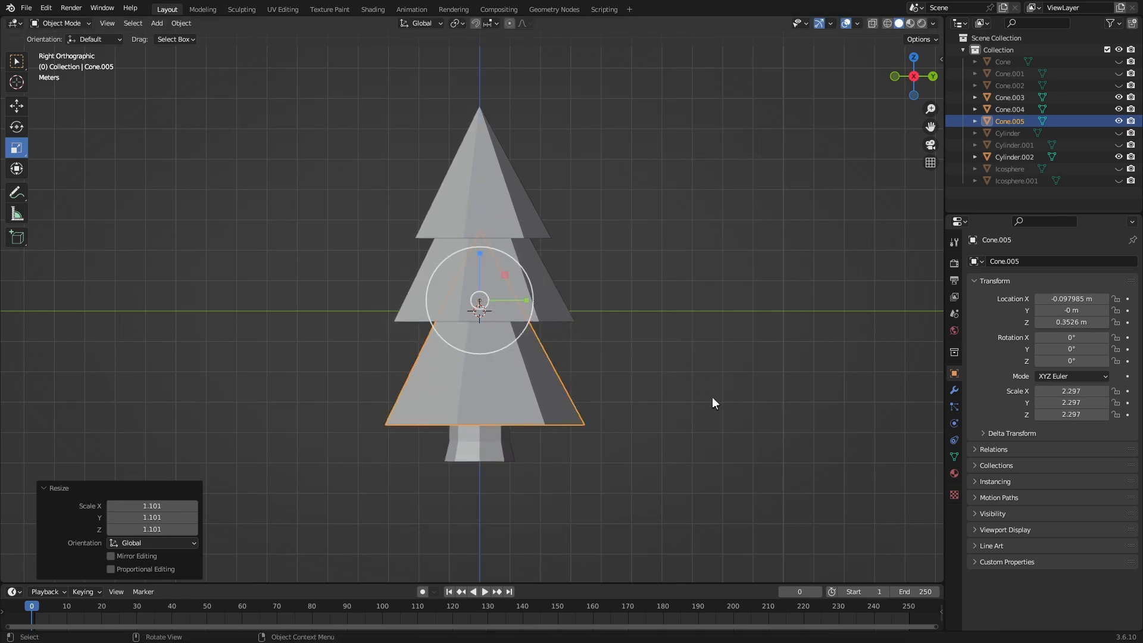
key(Tab)
key(Tab)
- Open all three foliage cones together for mesh editing with face selection, viewed from below
middle_drag(709, 397, 773, 291)
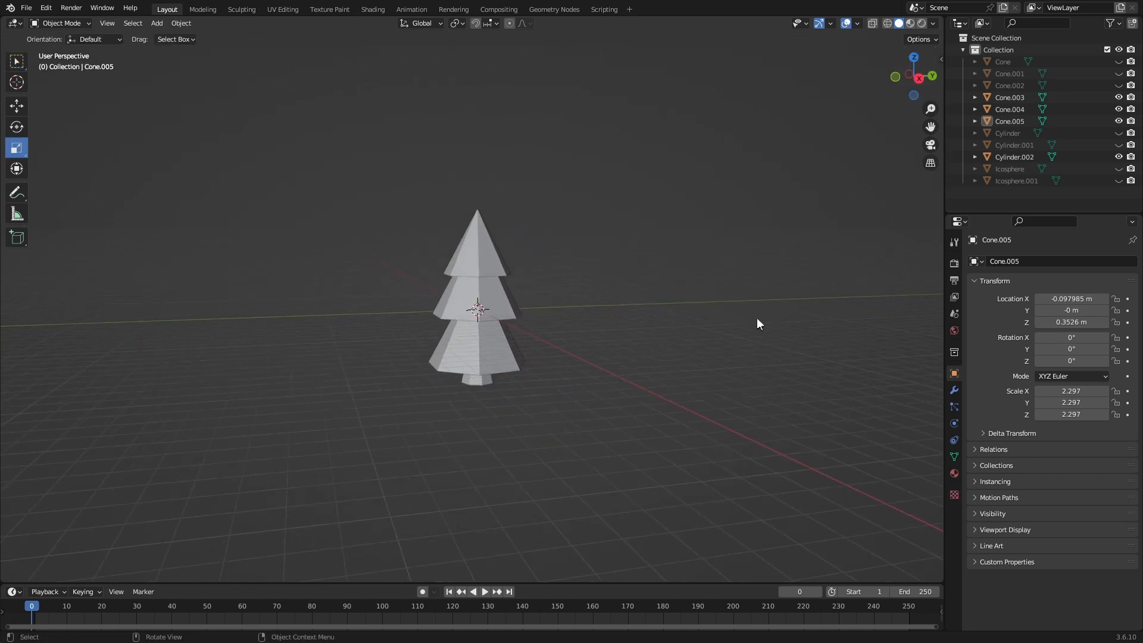
scroll(758, 325, up, 1)
scroll(593, 285, up, 3)
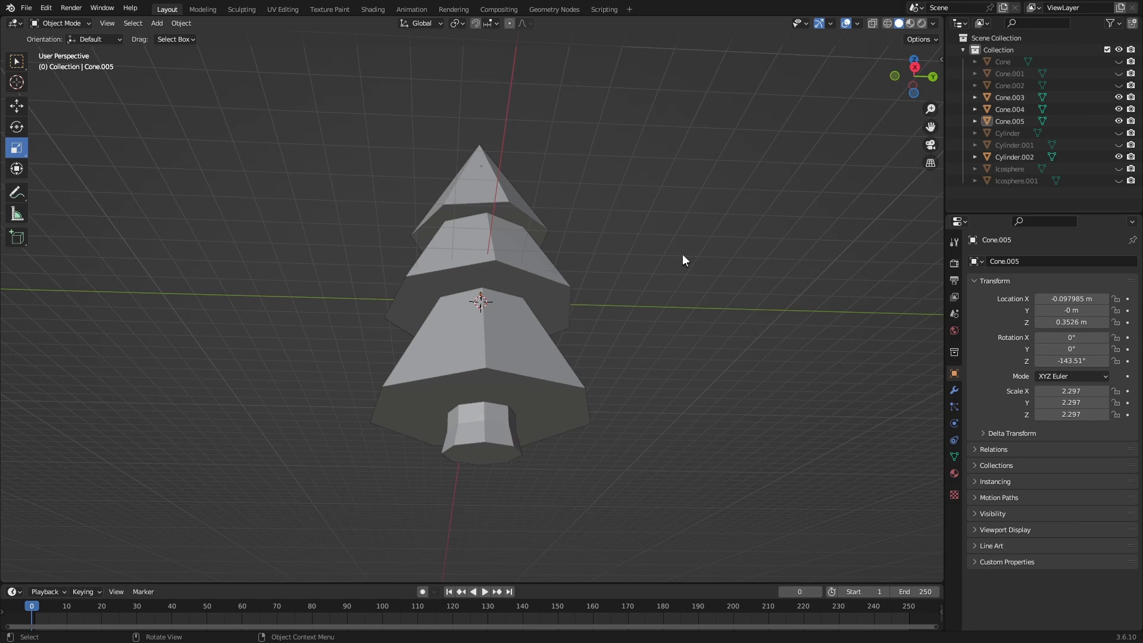
click(574, 390)
shift+click(546, 262)
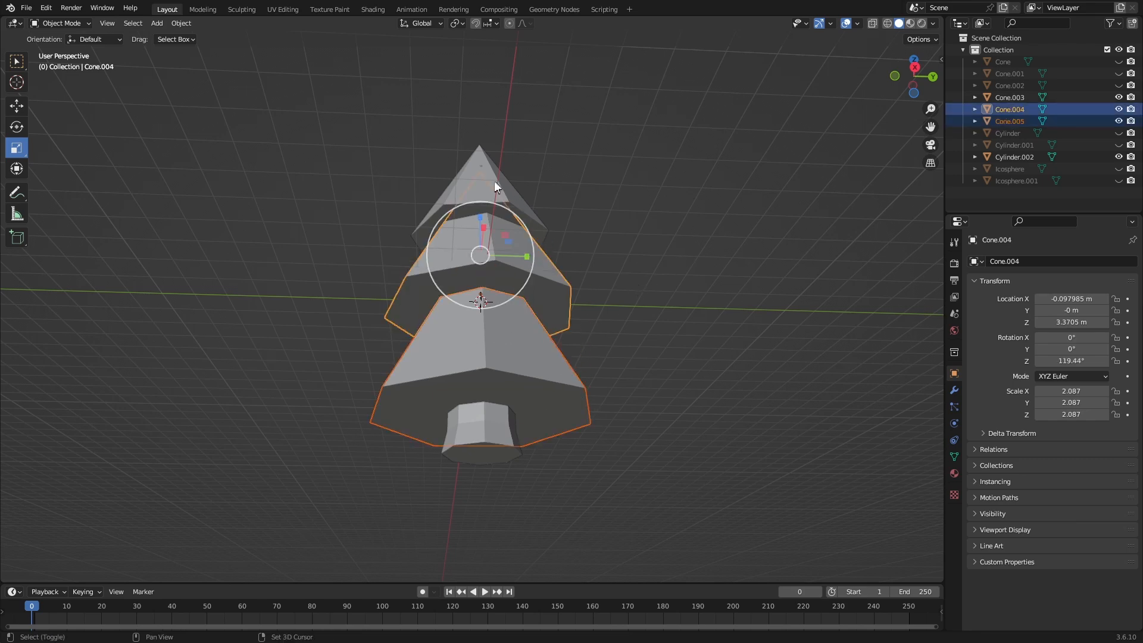
shift+click(494, 180)
key(Tab)
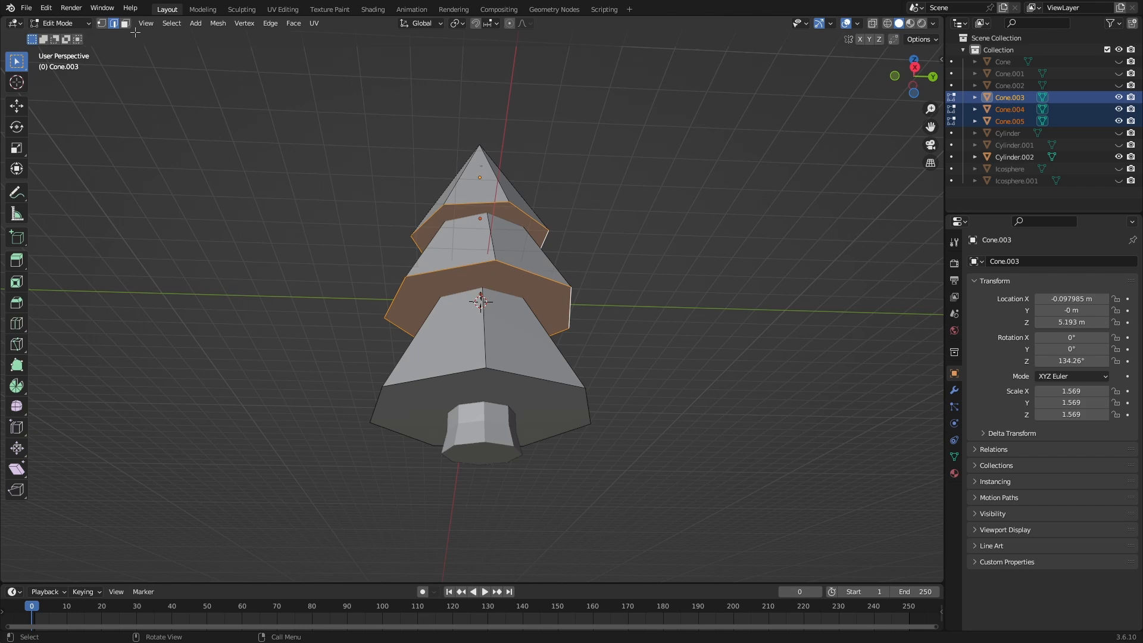
click(126, 23)
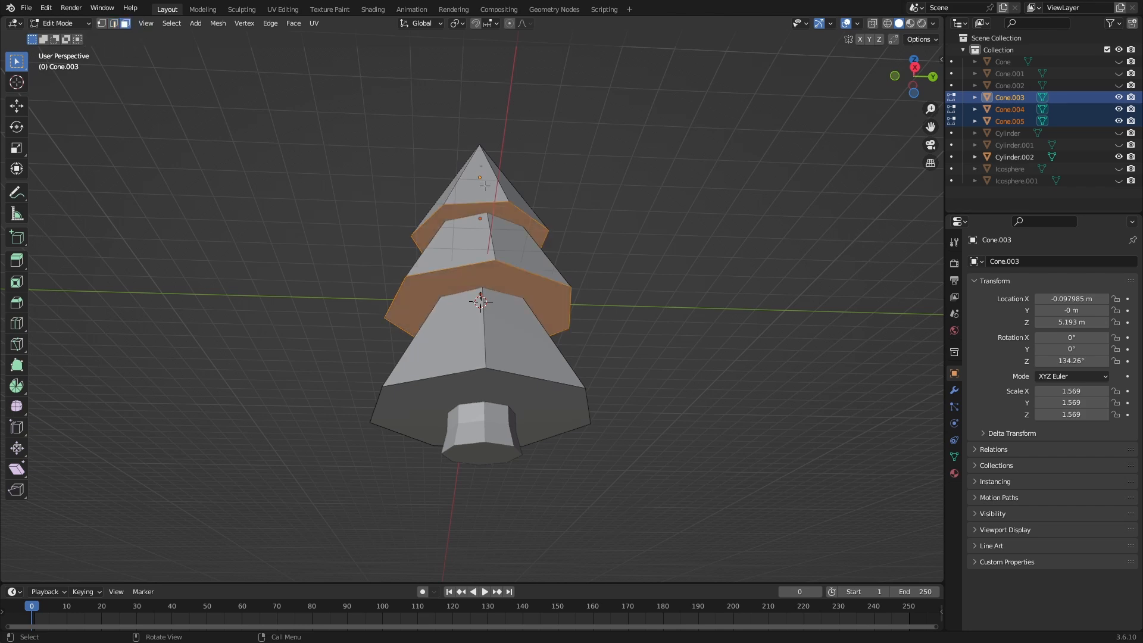
- Delete the underside faces of all three foliage cones
alt+click(465, 210)
alt+shift+click(528, 308)
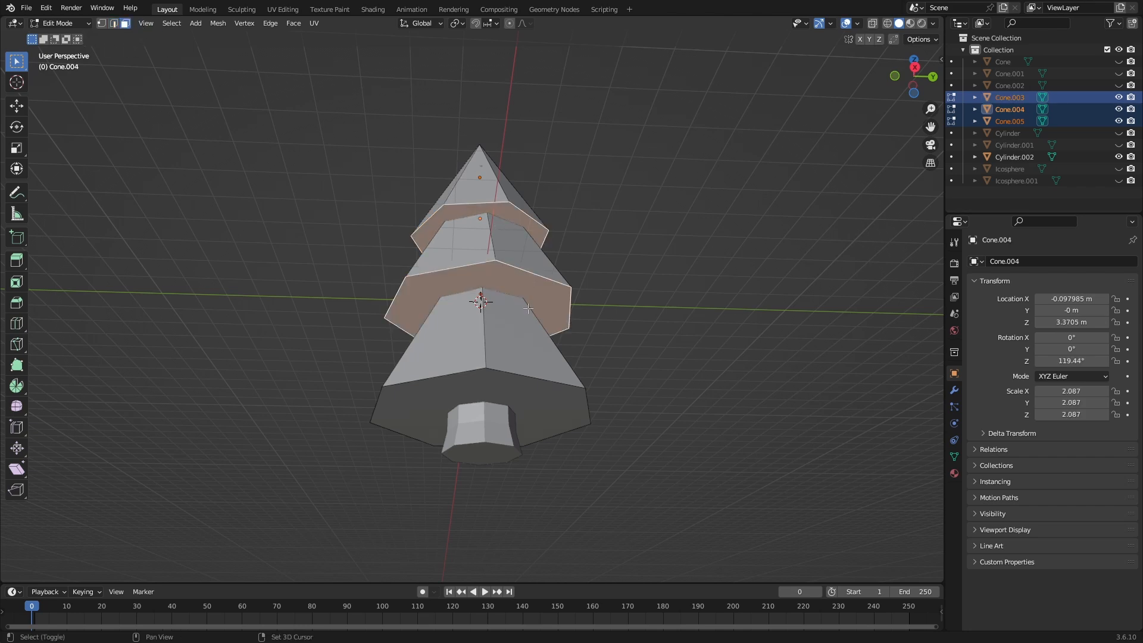
alt+shift+click(536, 388)
key(x)
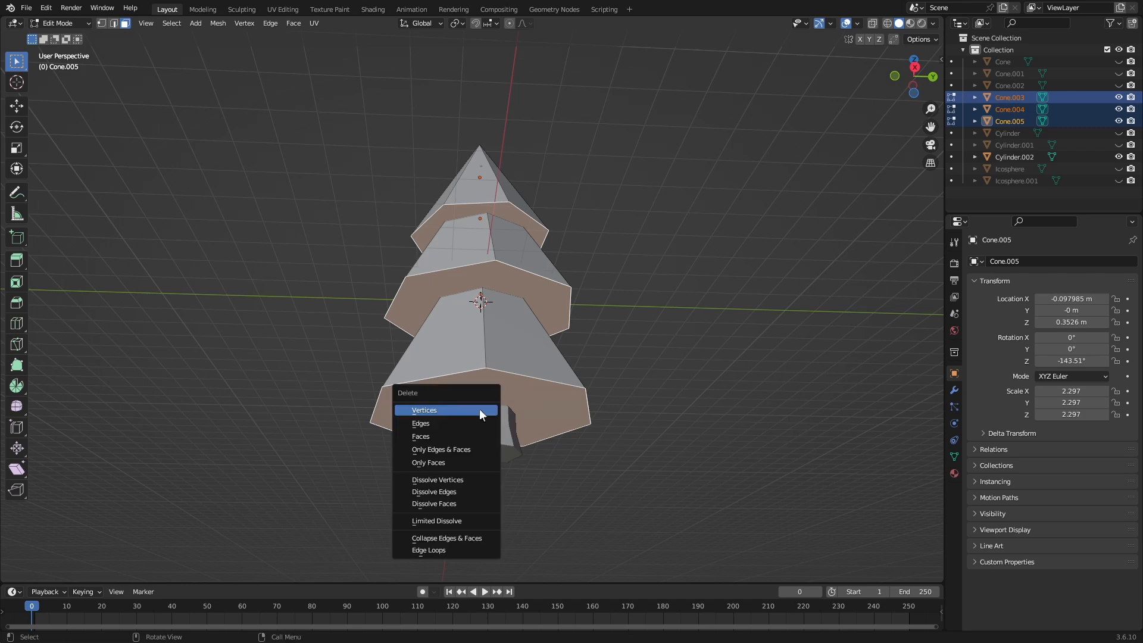
key(Escape)
key(x)
click(458, 433)
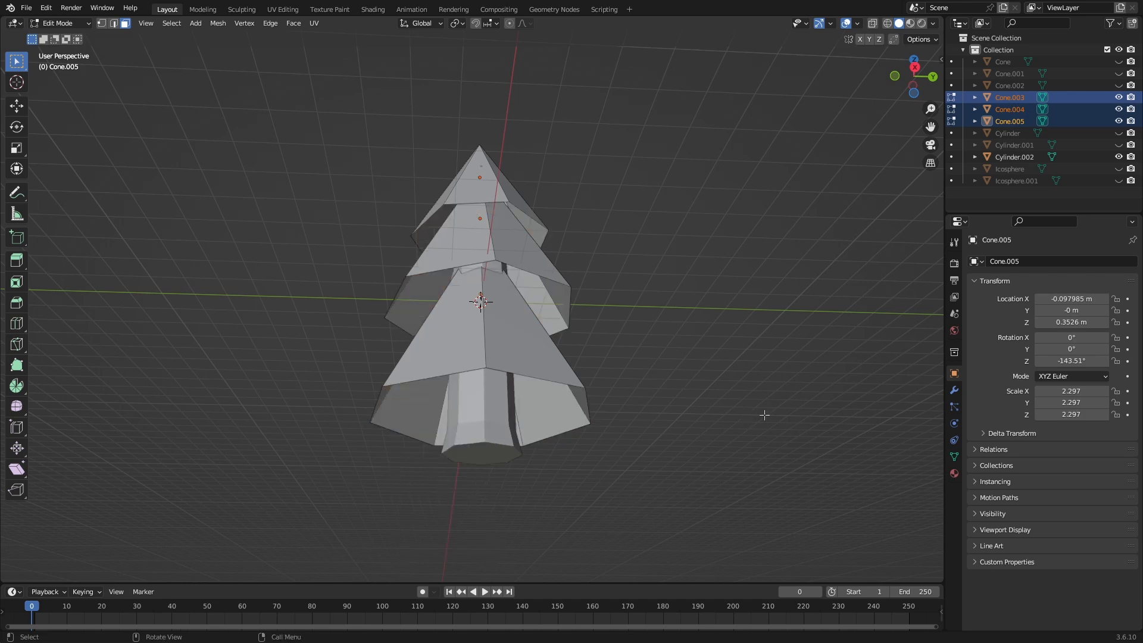
- Add a Solidify modifier to the lowest foliage cone and another to the middle one
click(950, 391)
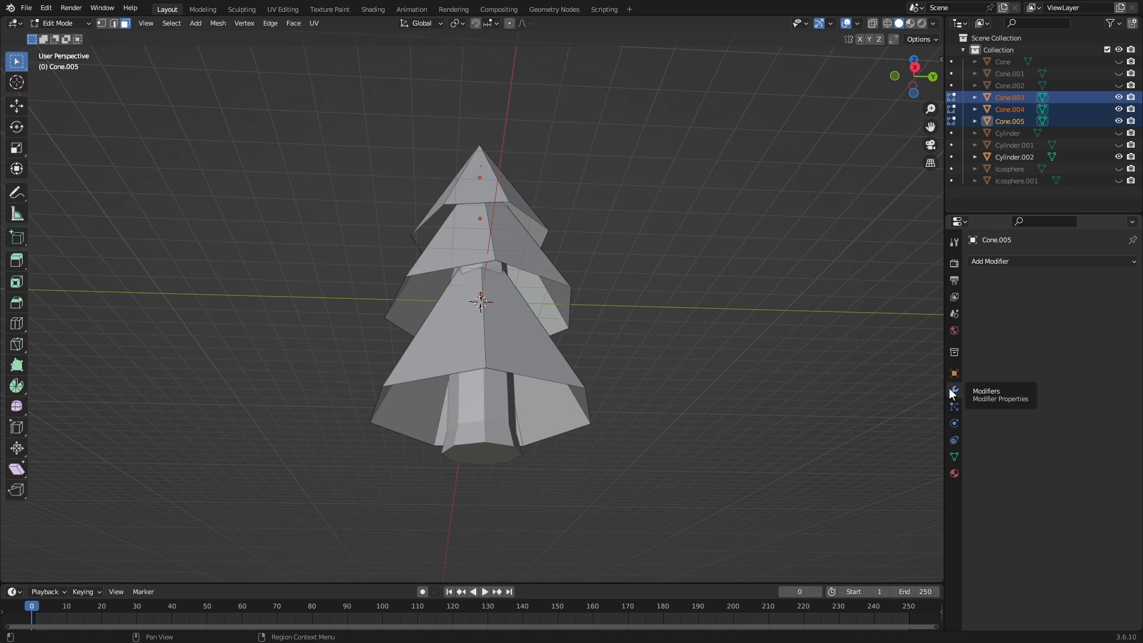
click(971, 262)
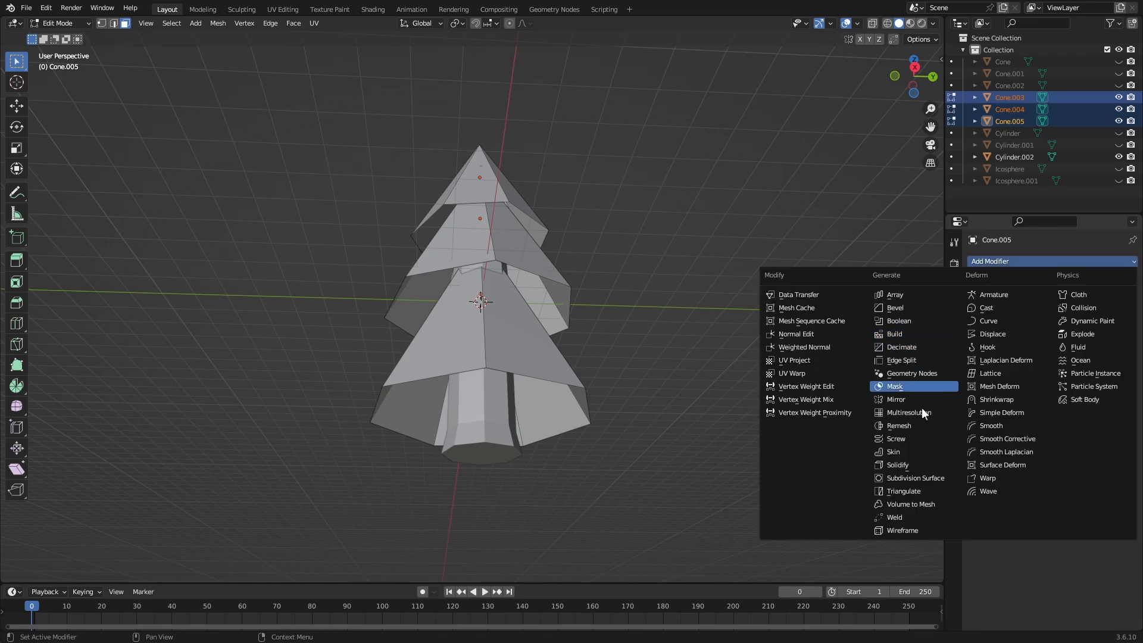
click(911, 461)
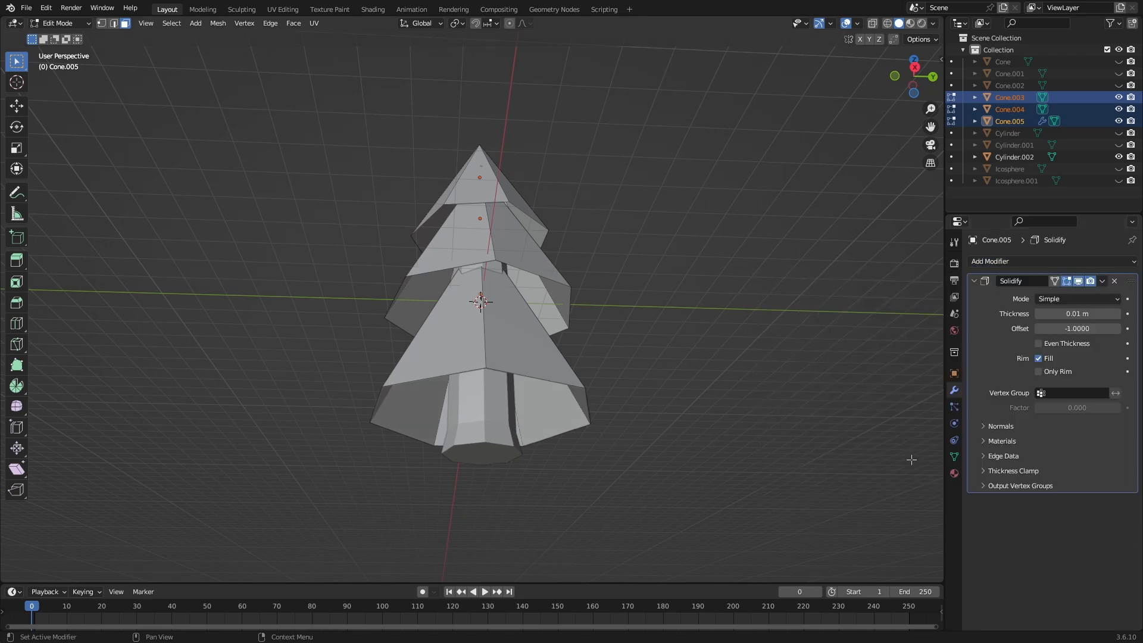
click(1011, 109)
click(1011, 262)
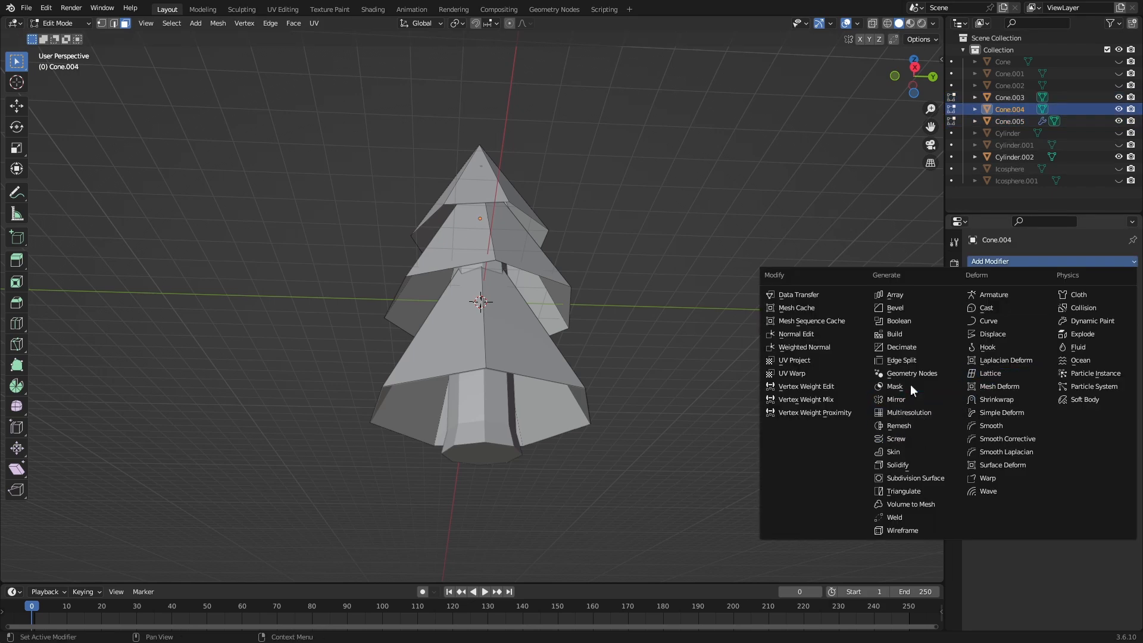
click(914, 464)
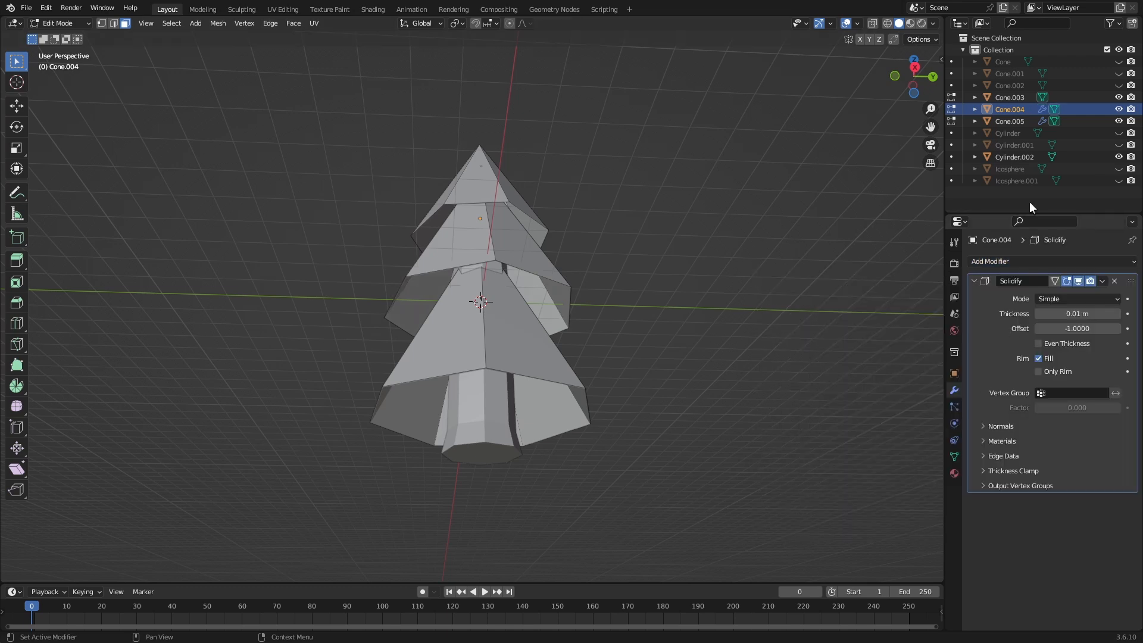
- Add a Solidify modifier with a thickness of 0.2 m to the top foliage cone
click(1020, 98)
click(1020, 262)
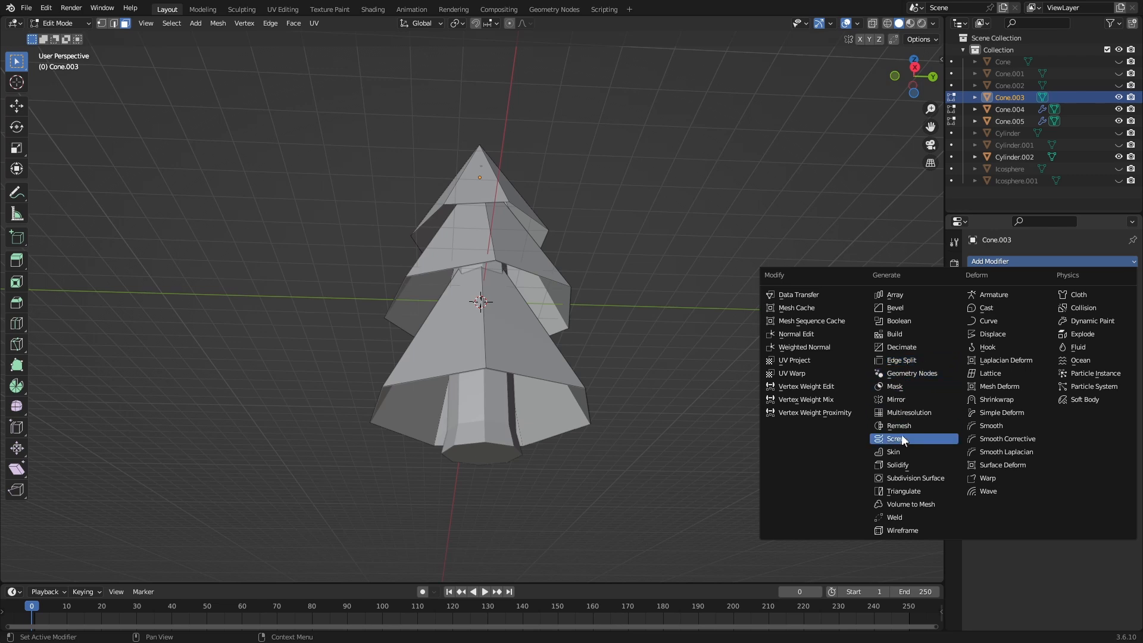
click(902, 463)
drag(911, 80, 872, 116)
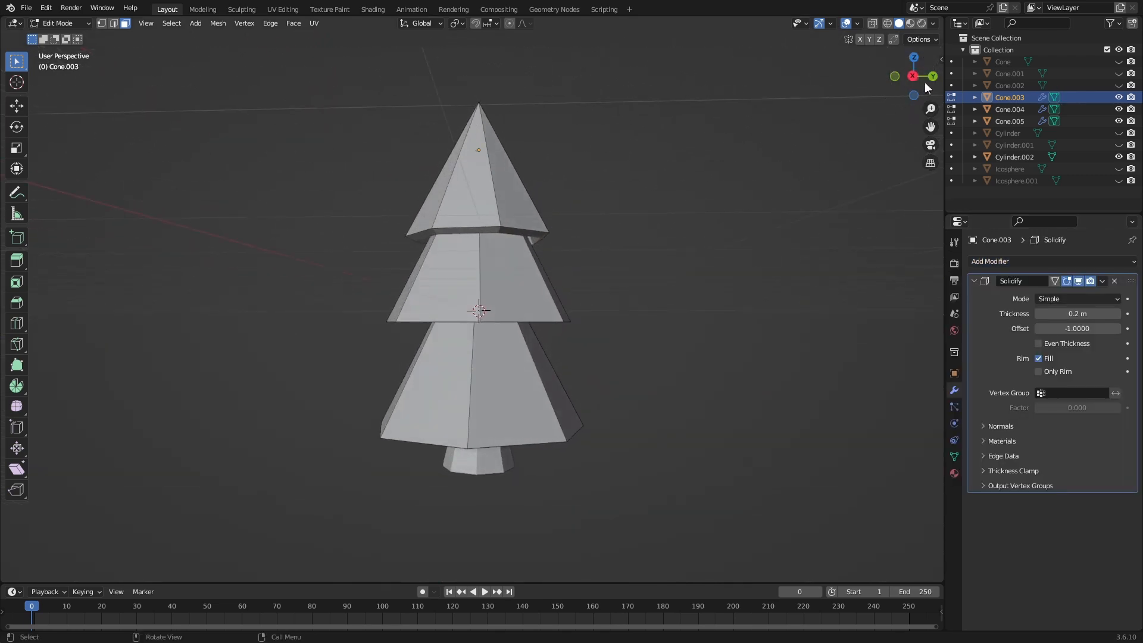
drag(924, 81, 922, 98)
- Set the Solidify thickness to 0.2 m on the middle foliage cone and on the lowest foliage cone
click(1010, 111)
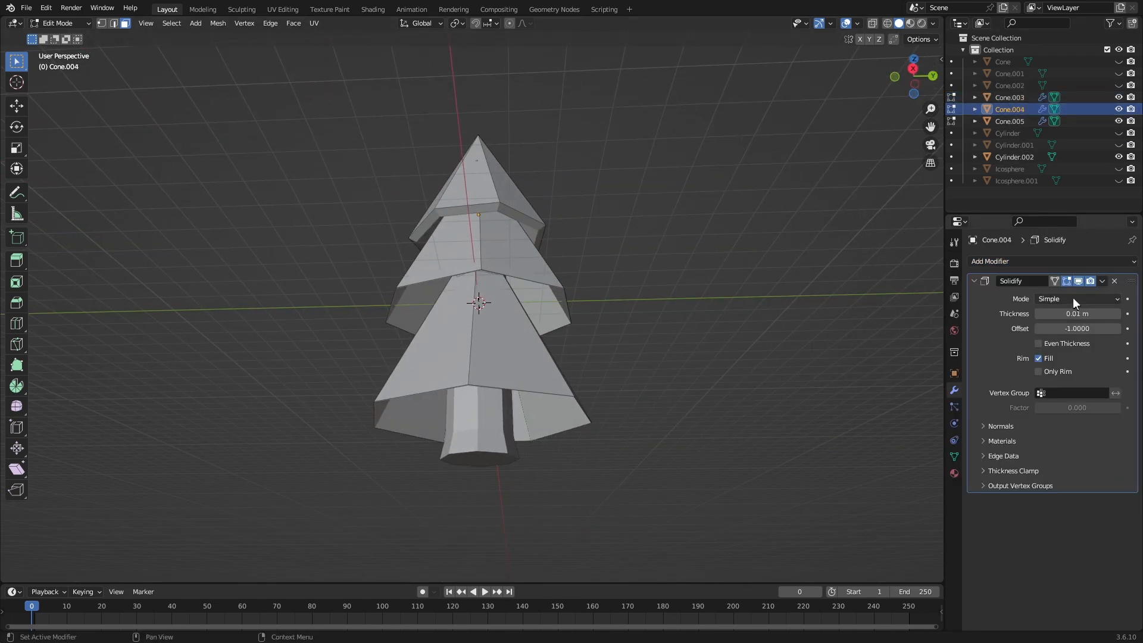
double_click(1073, 312)
text(0.2)
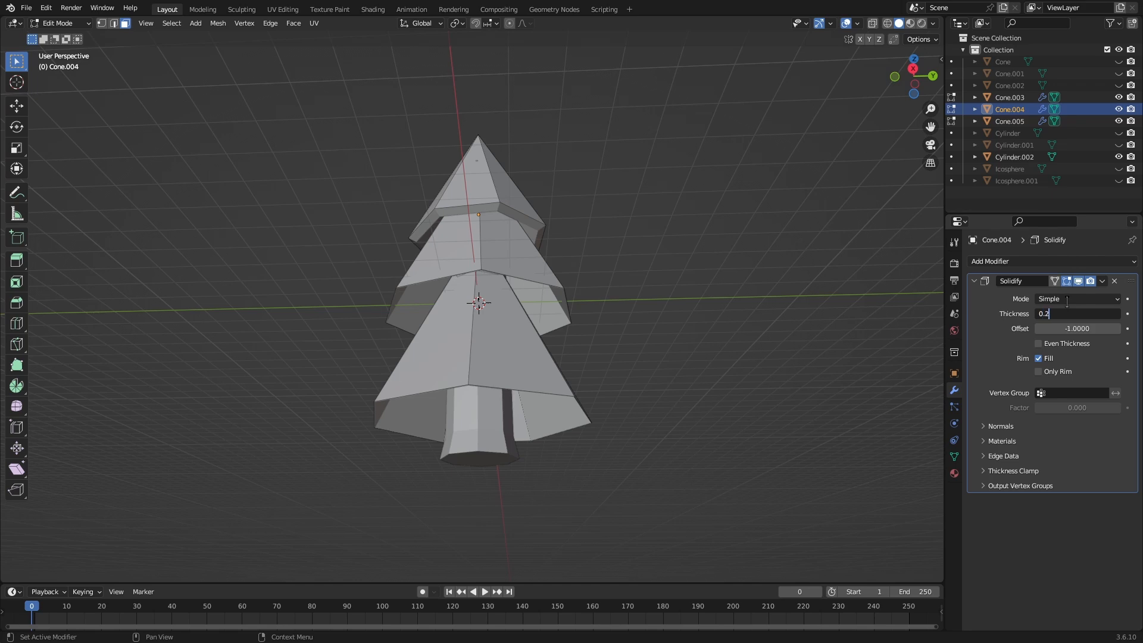
key(Return)
click(1013, 120)
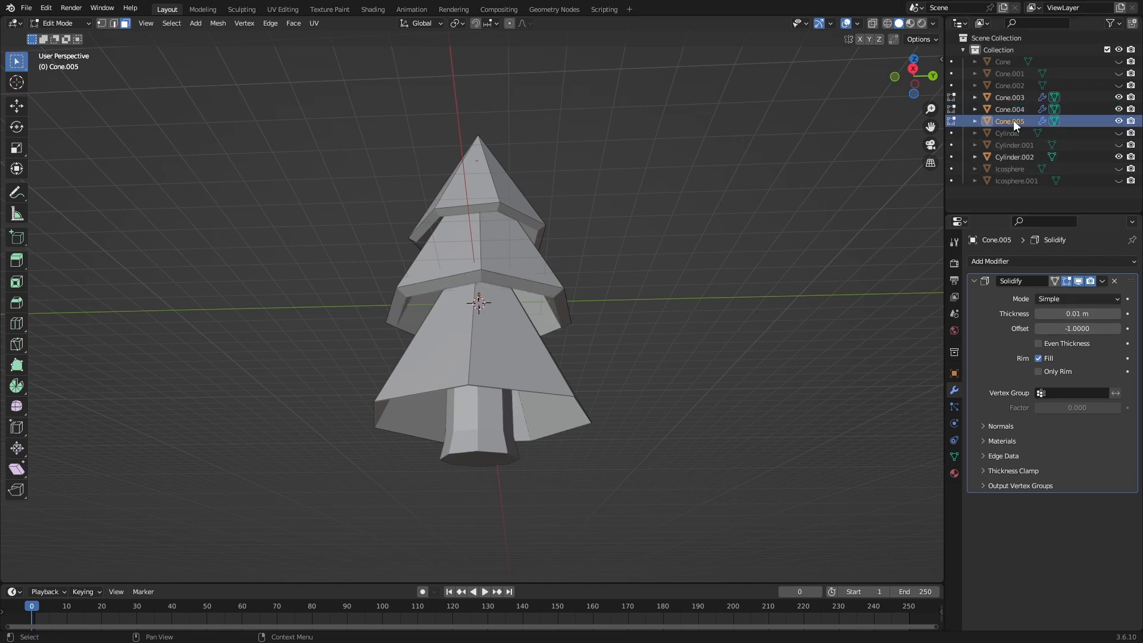
double_click(1078, 310)
text(0.2)
key(Return)
drag(913, 76, 928, 77)
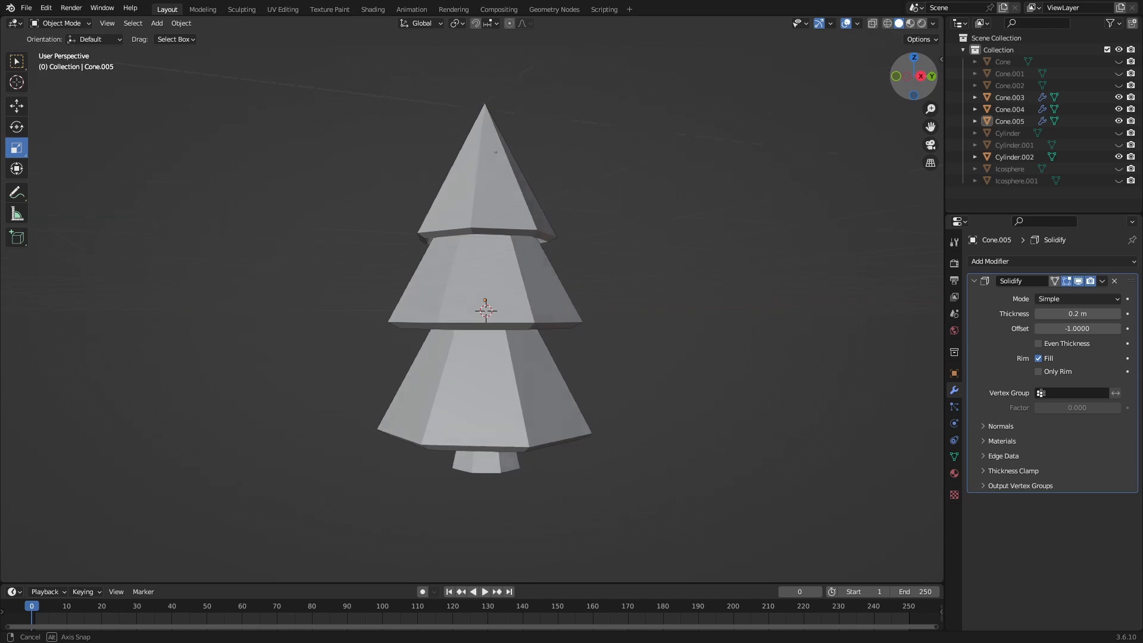
scroll(834, 201, down, 3)
middle_drag(507, 372, 518, 357)
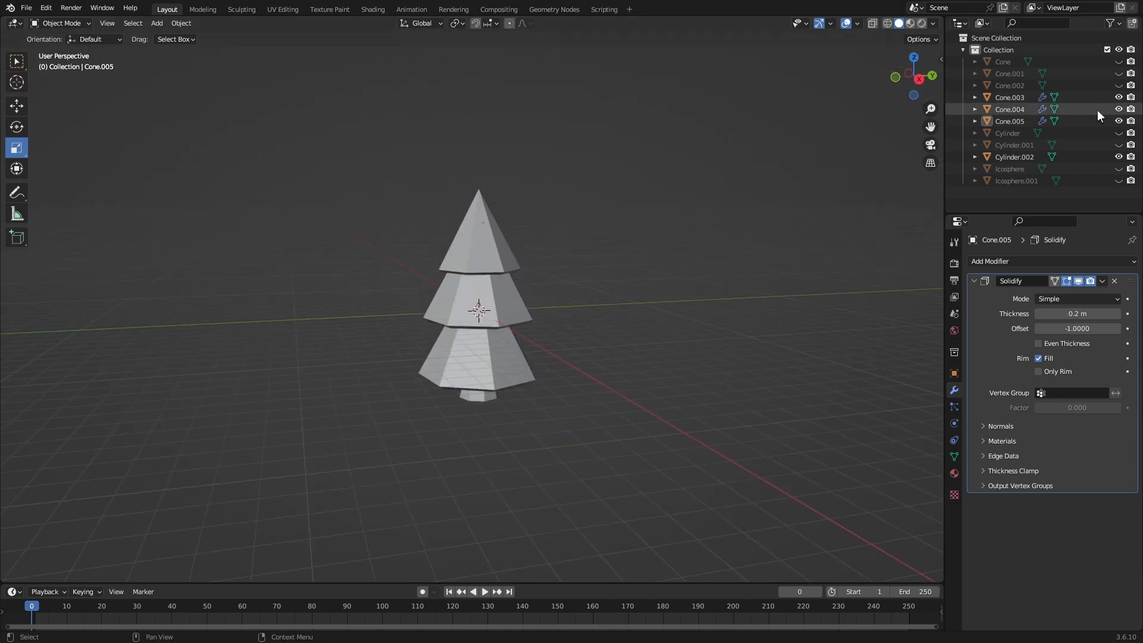
- Hide the pine tree's trunk and all three foliage cones
click(1118, 157)
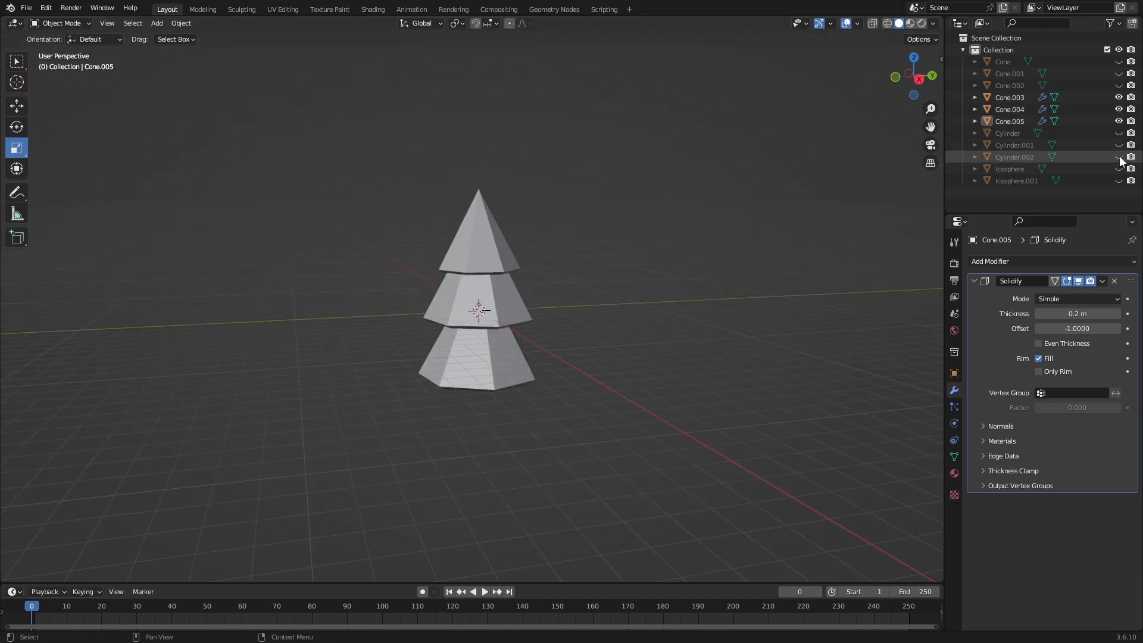
click(1119, 121)
click(1118, 109)
click(1119, 97)
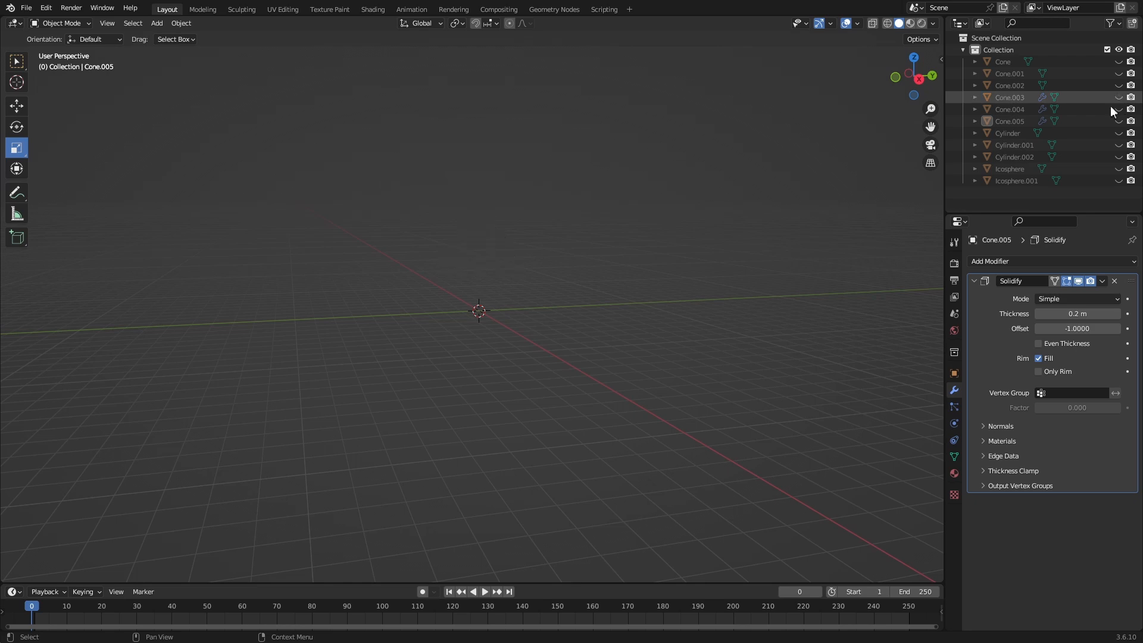
- Add a 2 m cube at the origin and stretch it along Z by about 10.3 to form a tall fence post
key(KP_3)
scroll(452, 325, up, 8)
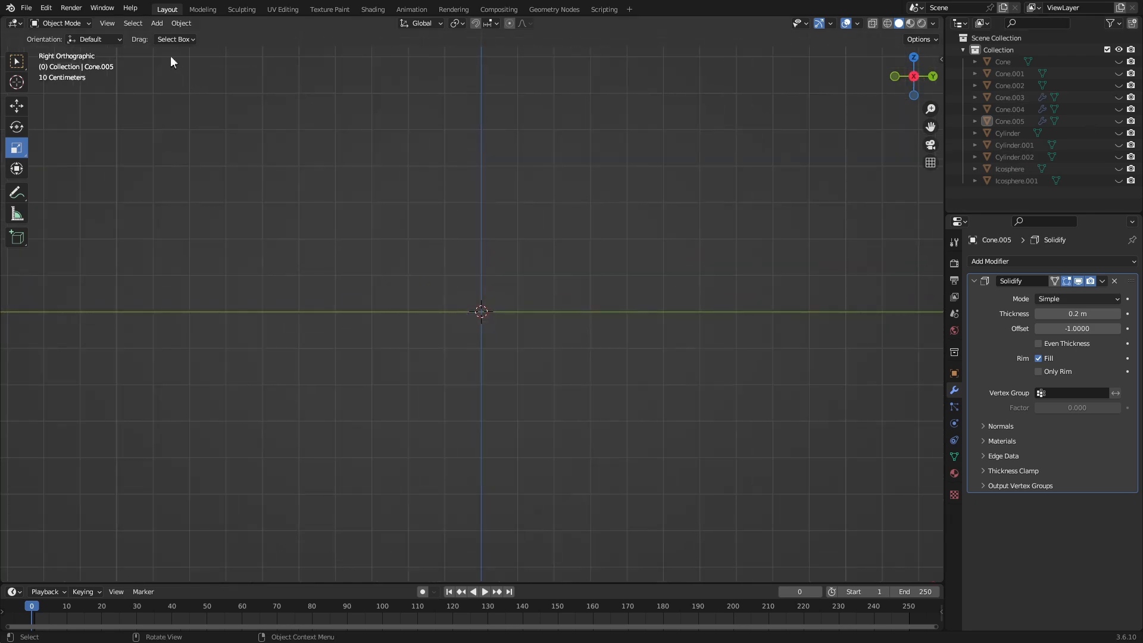
key(shift+a)
mouse_move(401, 197)
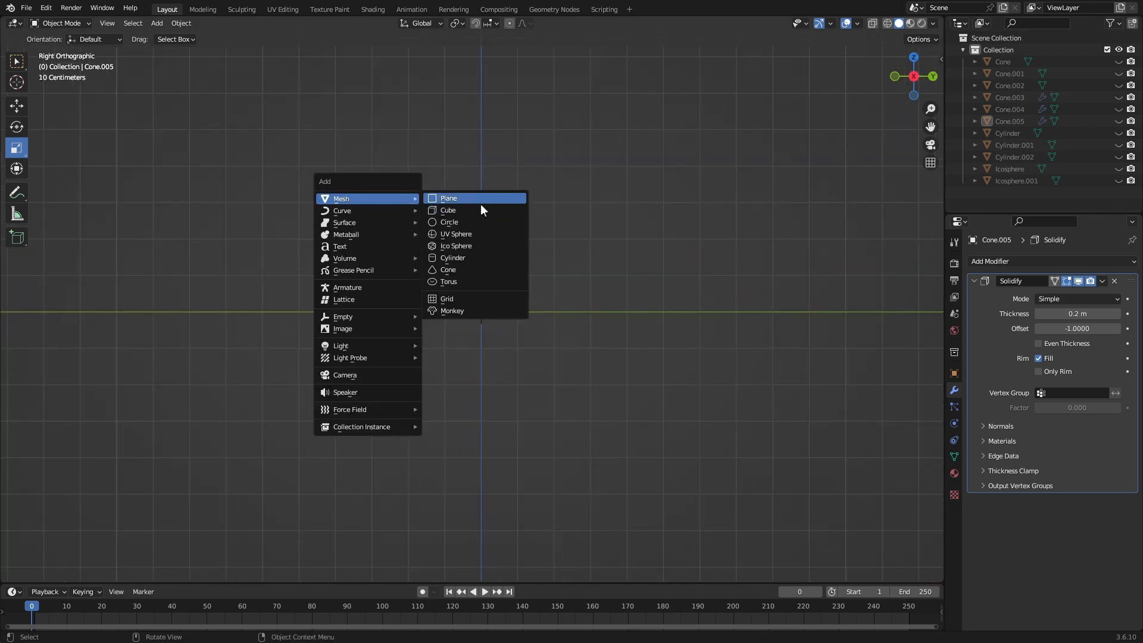
click(448, 210)
scroll(608, 296, down, 3)
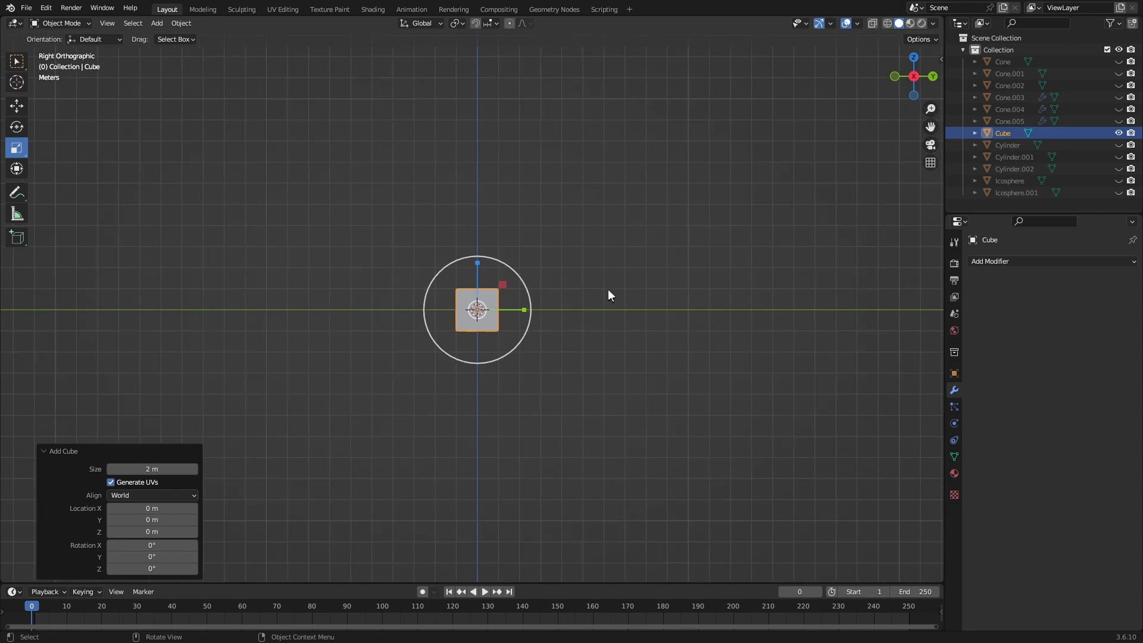
key(s)
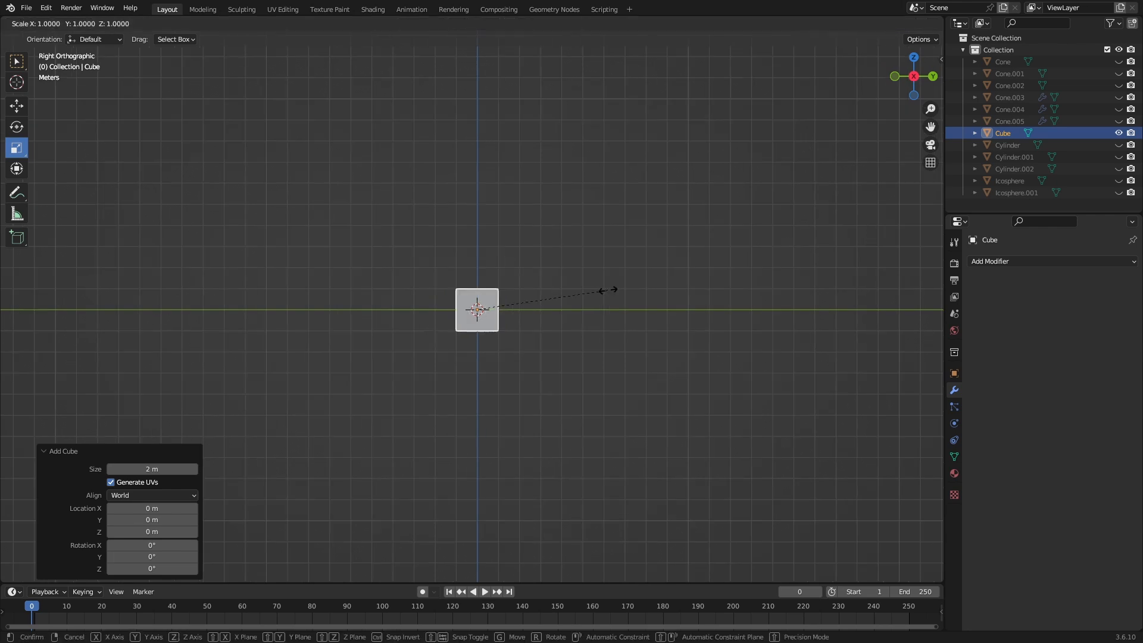
key(z)
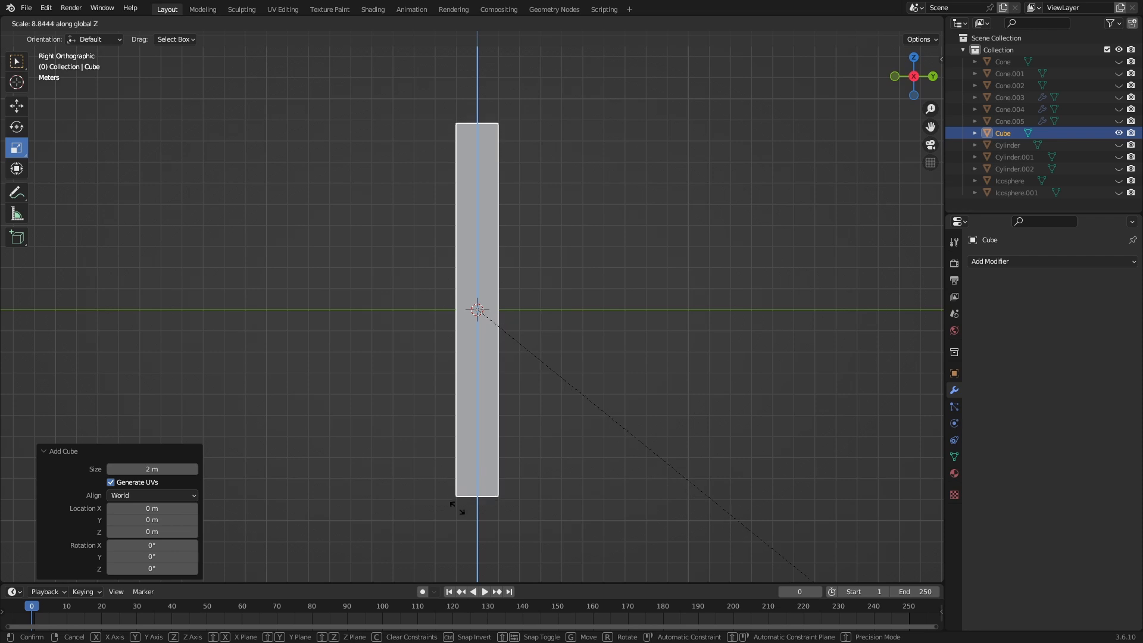
click(600, 58)
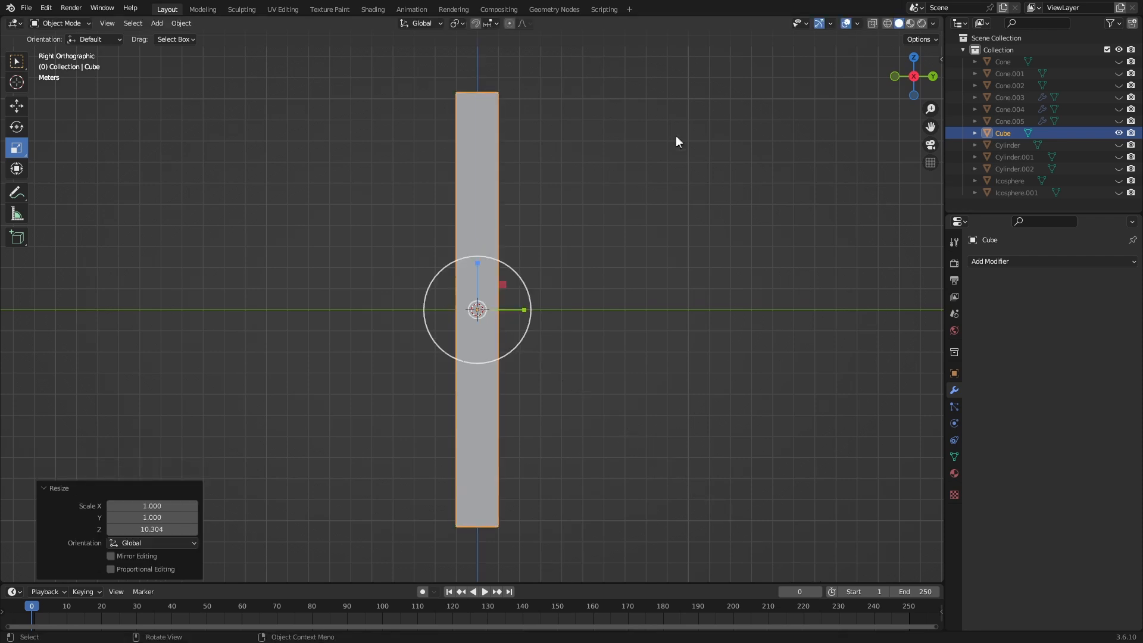
- Shift the post along negative Y and place a duplicate of it about 29.1 m away along positive Y
key(g)
key(y)
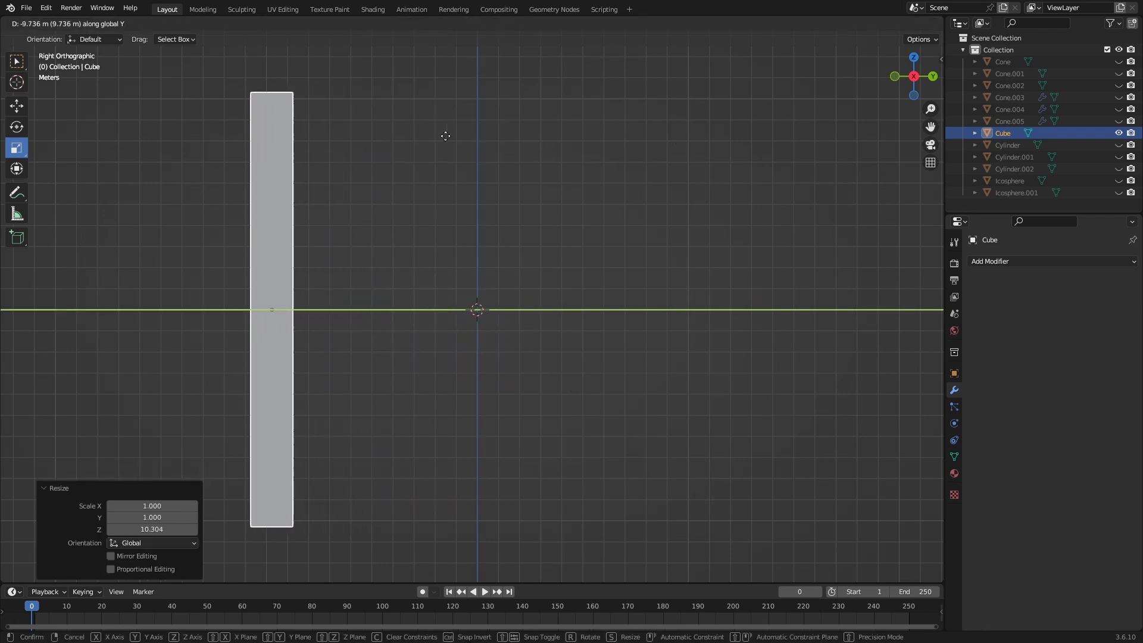
click(475, 158)
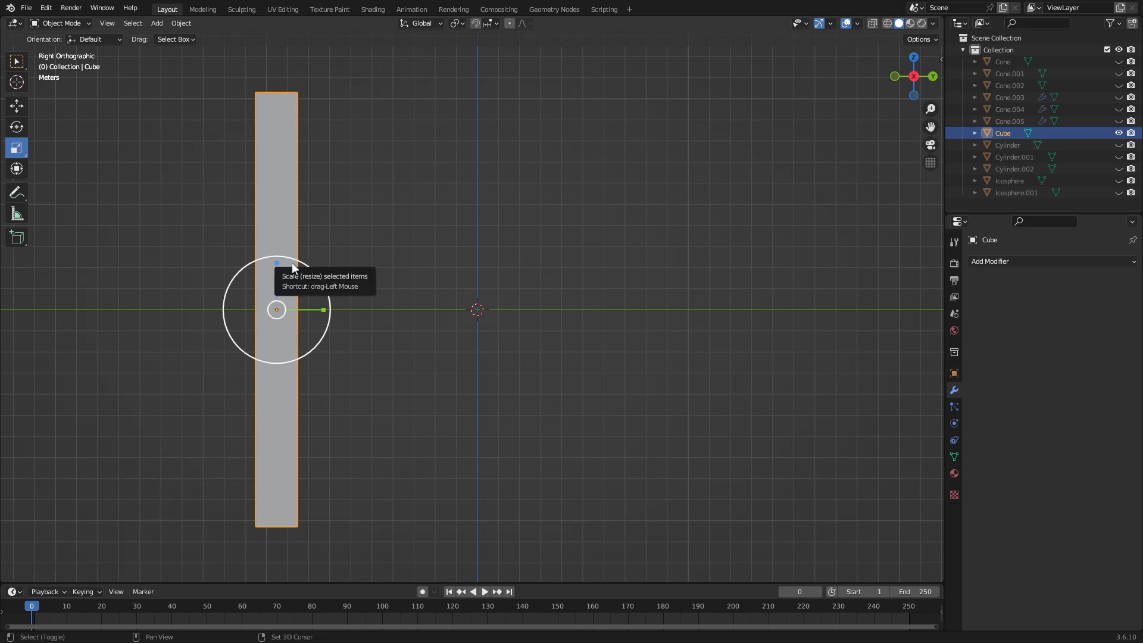
key(shift+d)
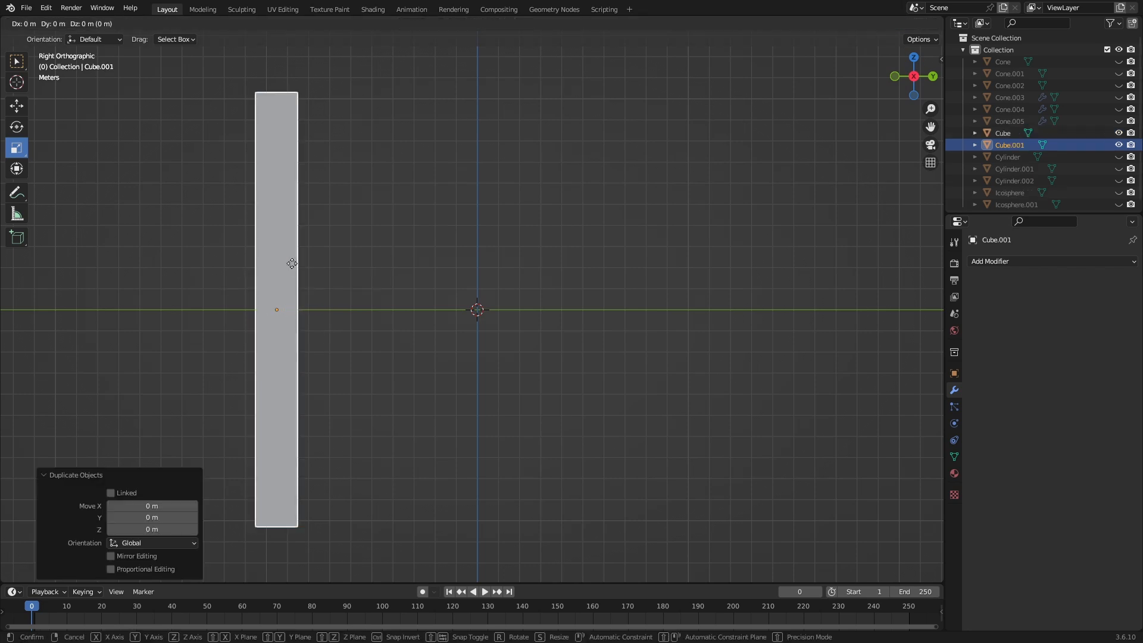
key(y)
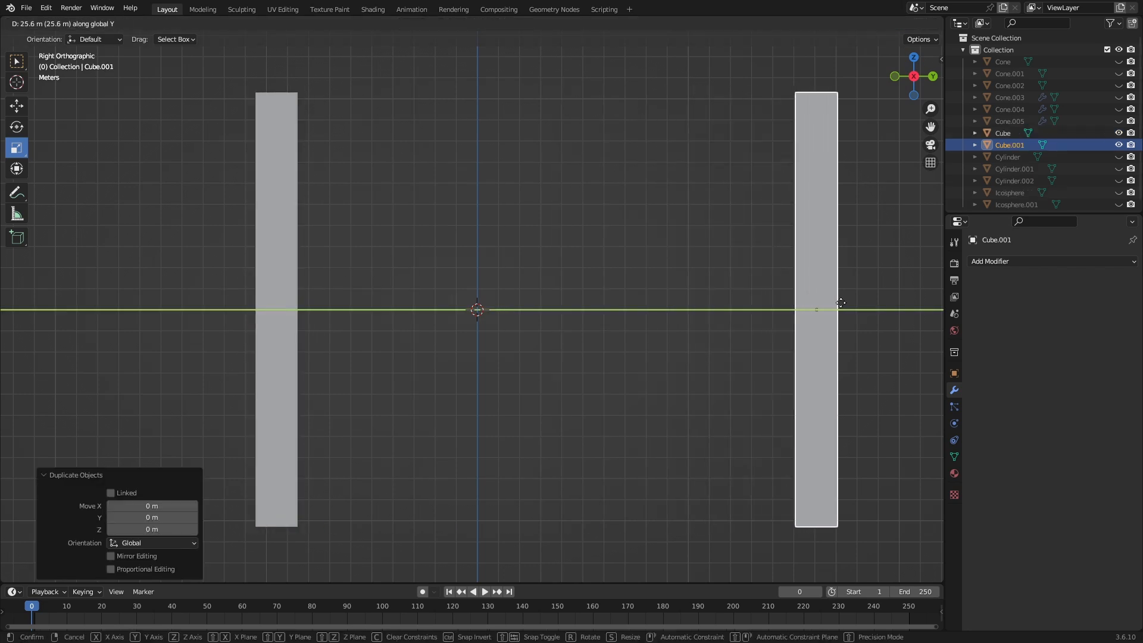
click(905, 301)
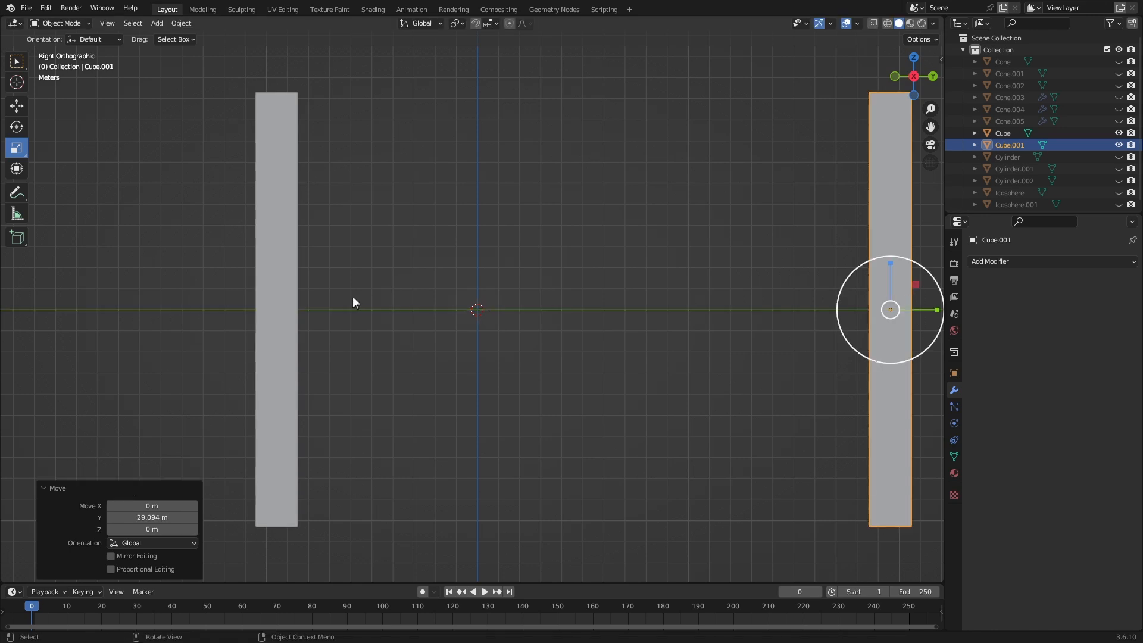
- Move the original post about 4.6 m further along negative Y to widen the fence
click(294, 310)
key(g)
key(y)
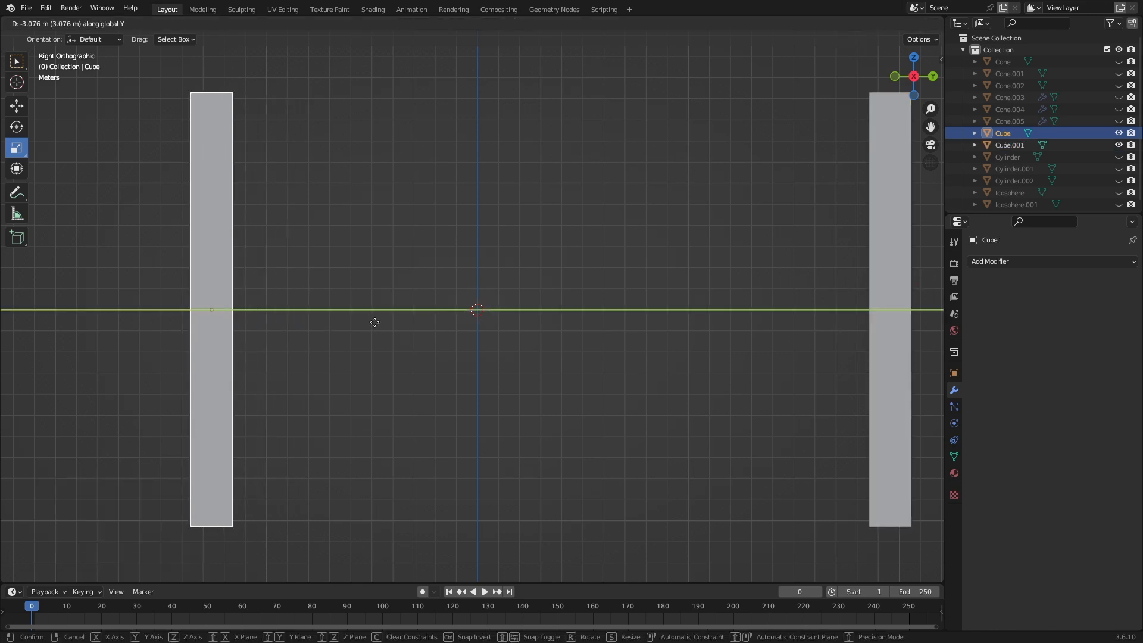
click(343, 331)
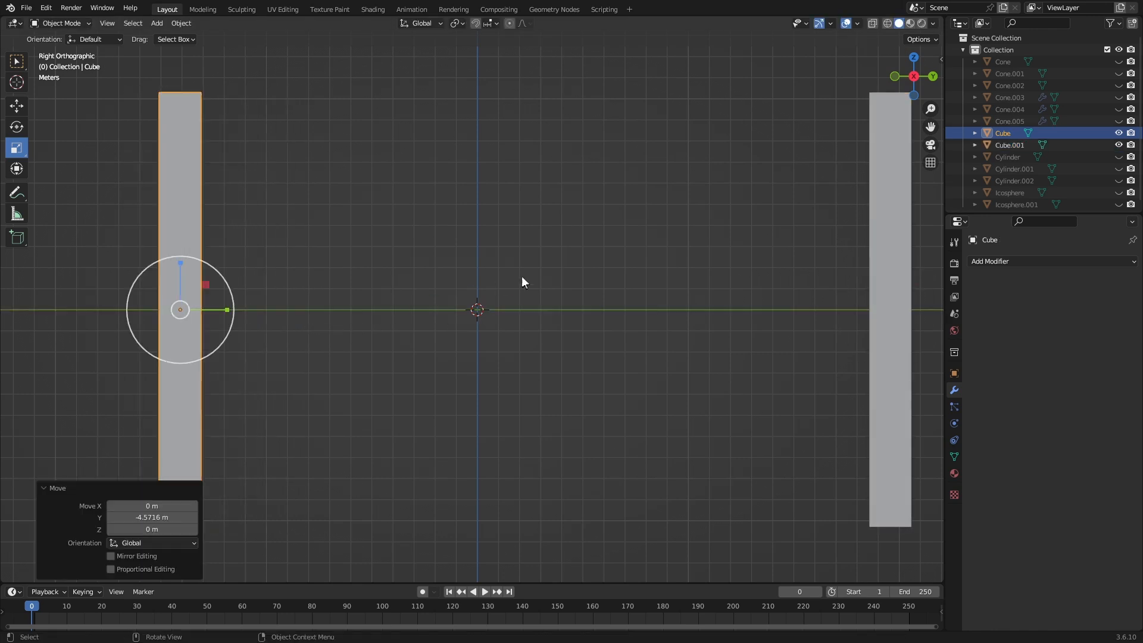
- Duplicate the original post in place and rotate the copy about -80.4° in the right view to form a rail
key(shift+d)
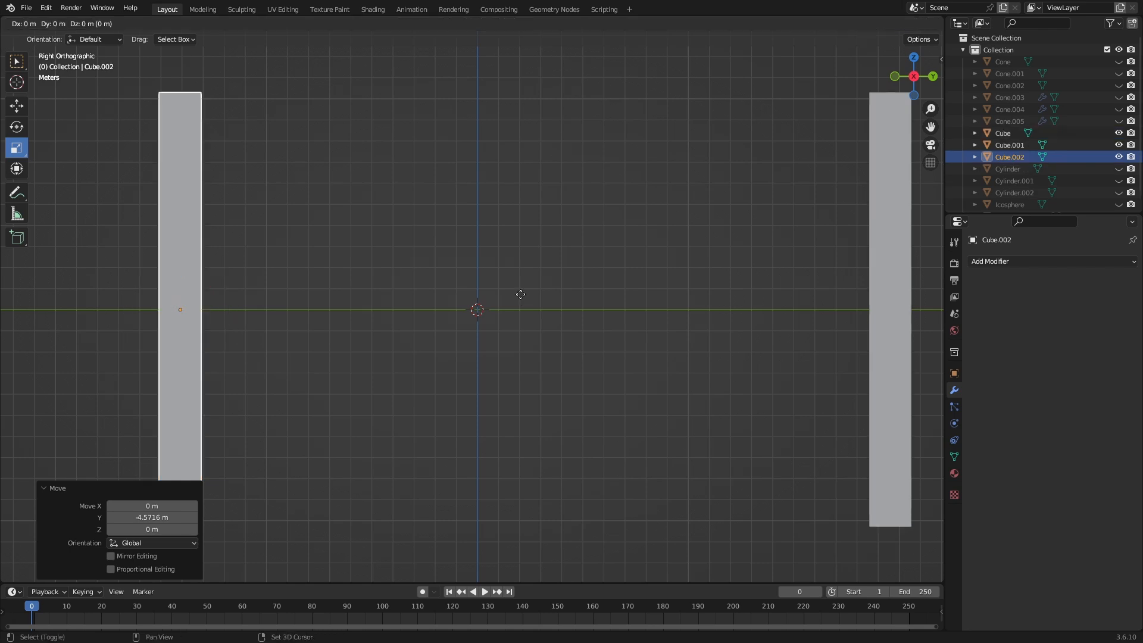
key(Escape)
key(r)
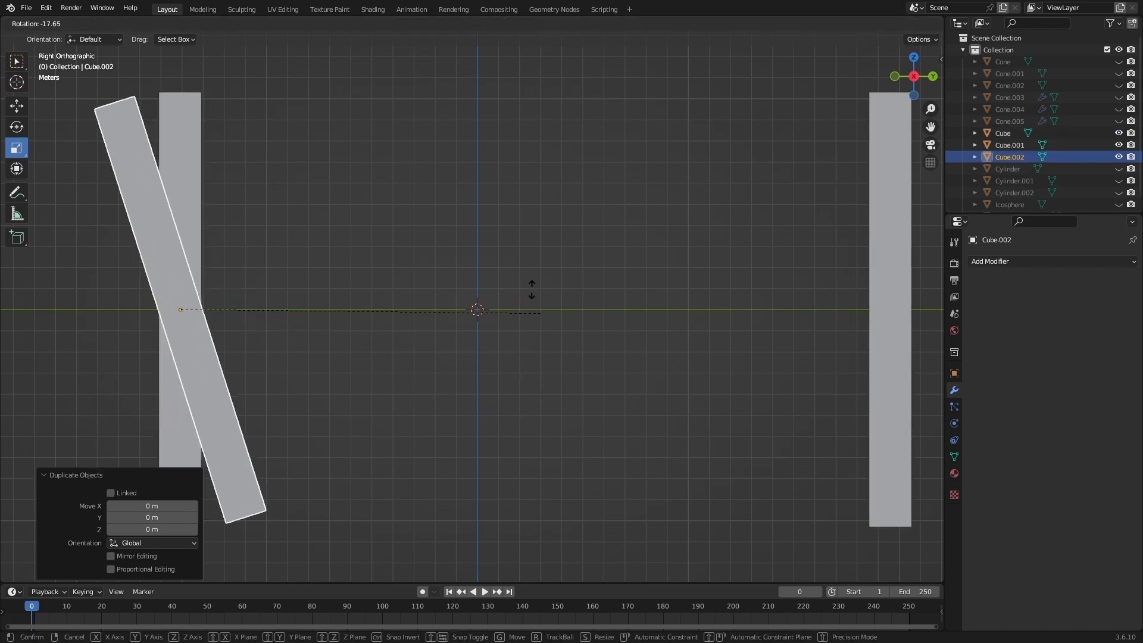
click(229, 215)
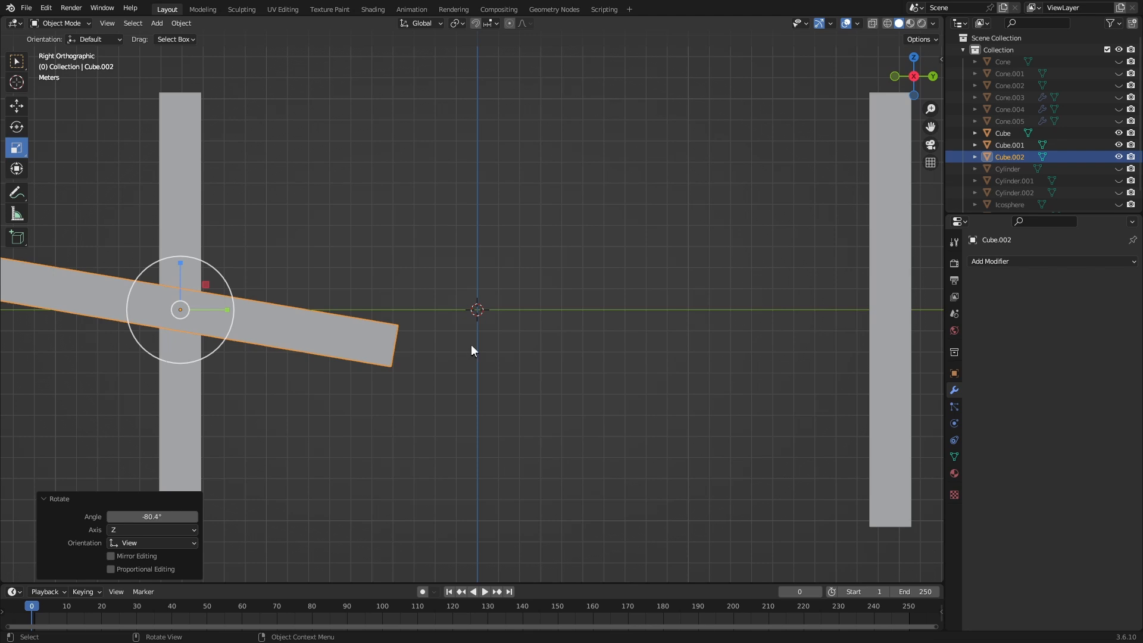
- Position the rail between the two posts and stretch it along Y so its ends overlap both posts
key(g)
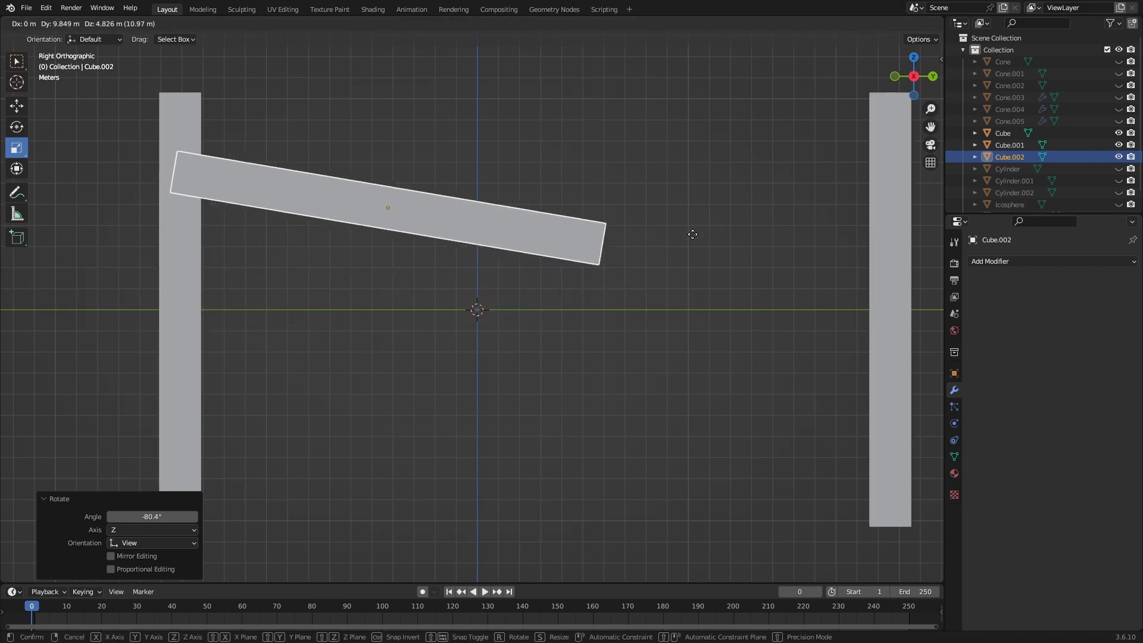
click(717, 229)
key(s)
key(y)
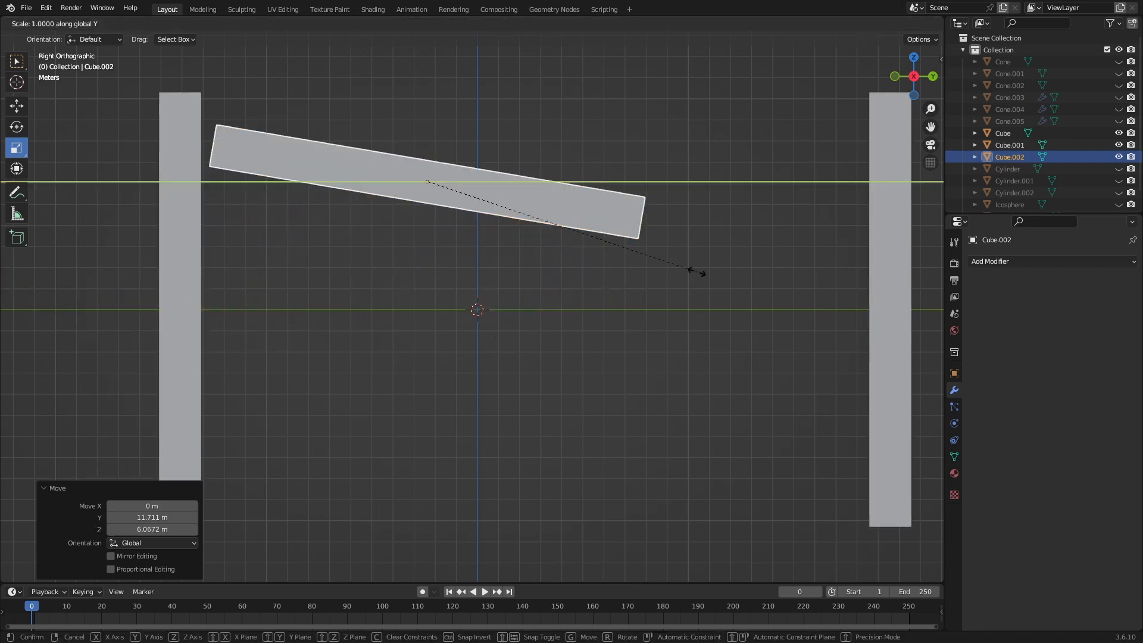
click(887, 306)
key(g)
click(824, 335)
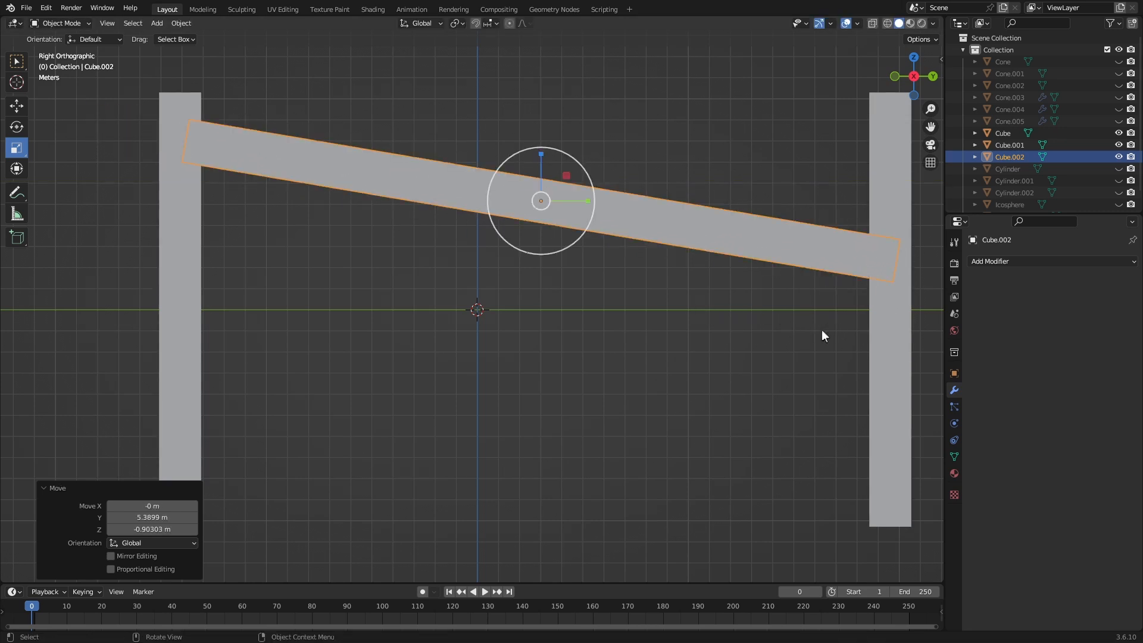
- Rotate the rail about -5.4° to reduce its slope and raise it about 1.6 m toward the post tops
key(r)
click(882, 301)
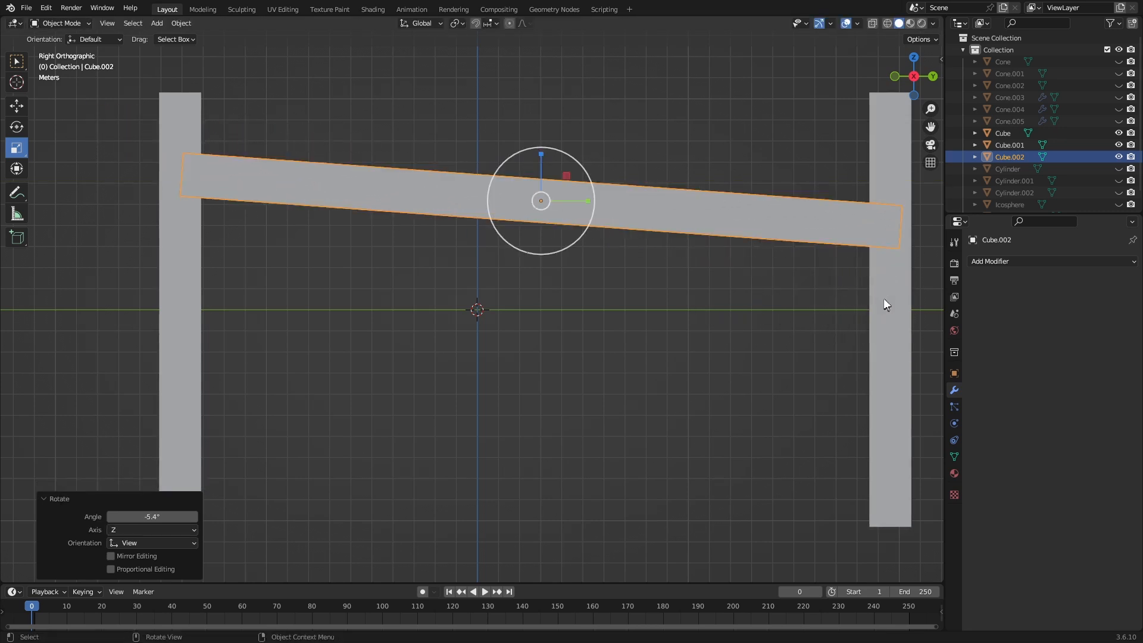
key(g)
click(881, 264)
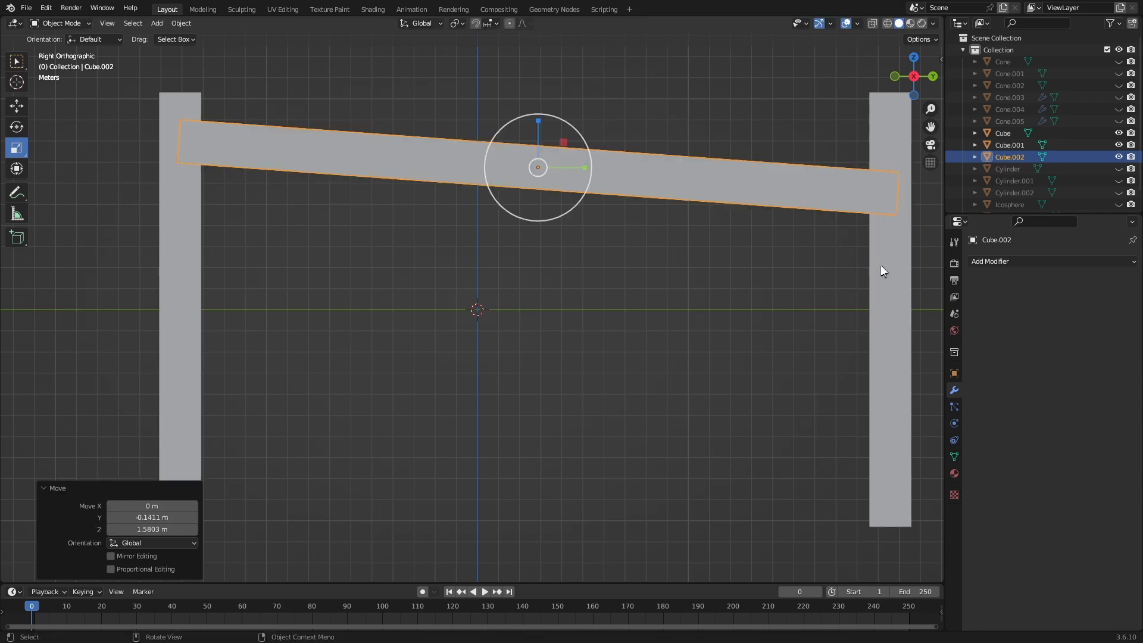
- Scale the upper rail down along X so it is thinner than the posts, and deselect it
drag(914, 76, 767, 127)
key(s)
key(x)
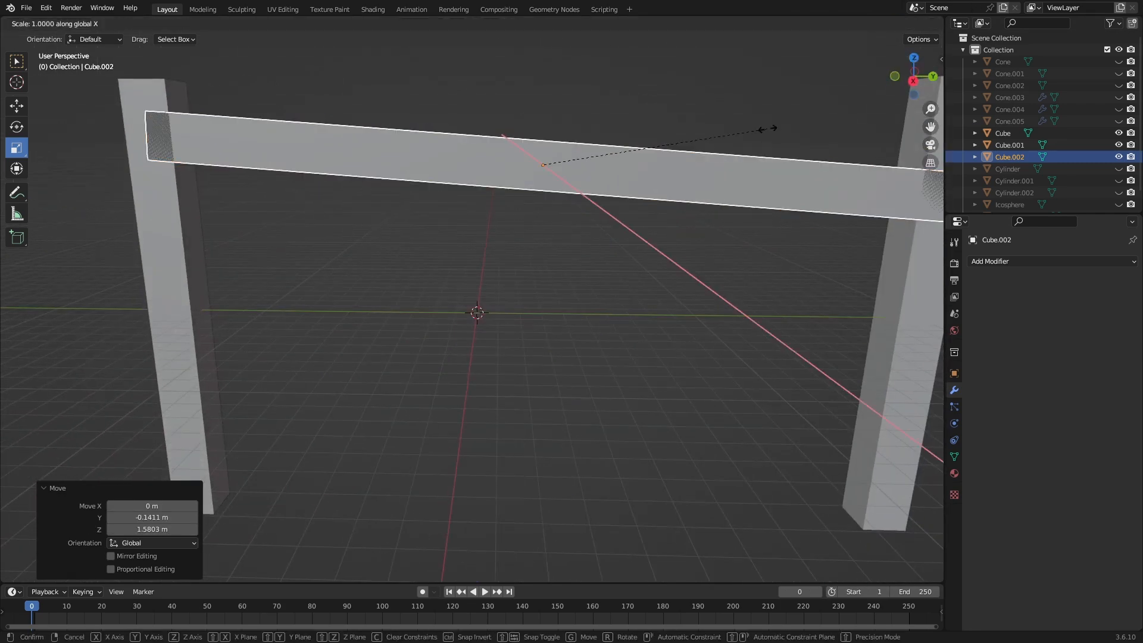
click(720, 120)
click(794, 82)
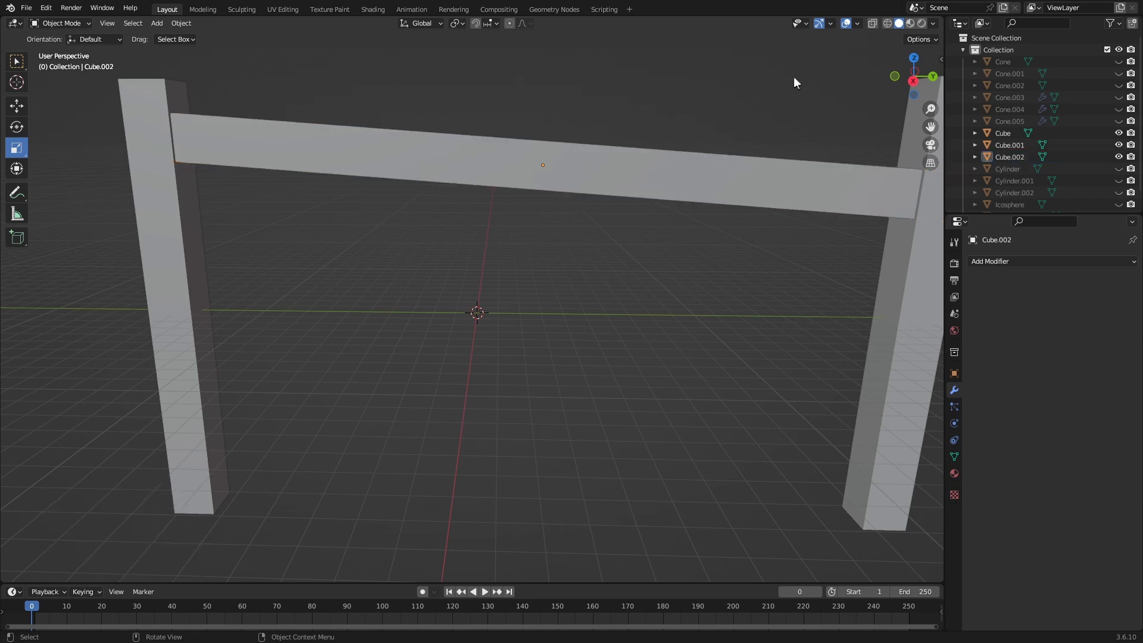
- Open the near post's mesh in vertex selection mode and nudge one top corner vertex slightly out of place
drag(909, 83, 869, 91)
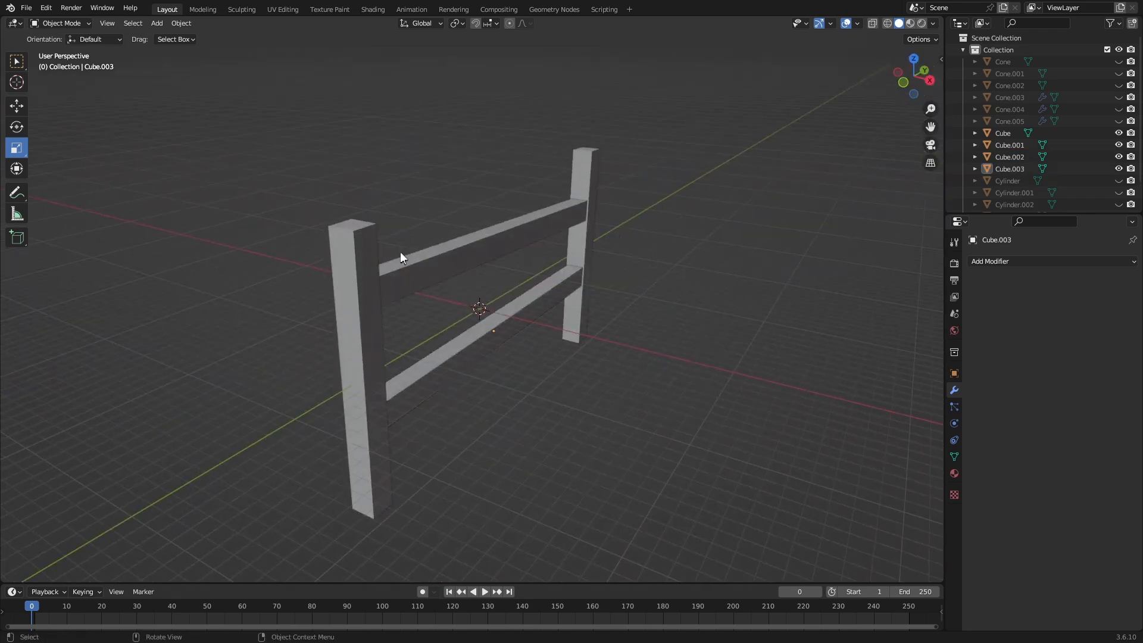
click(363, 260)
scroll(387, 258, up, 4)
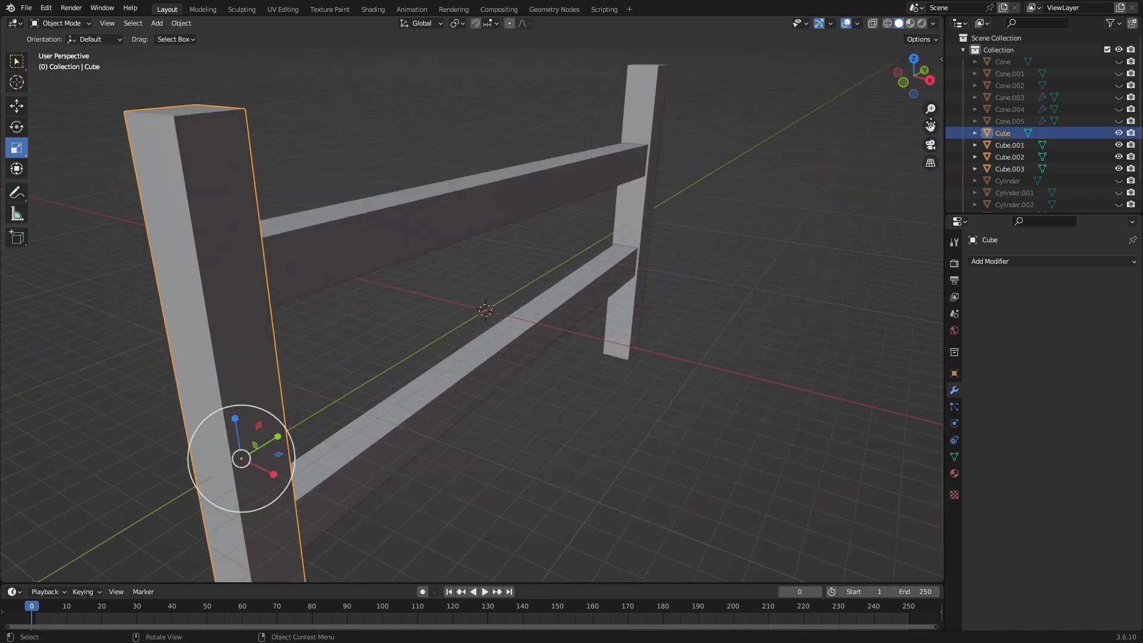
drag(930, 125, 1070, 193)
scroll(503, 264, up, 2)
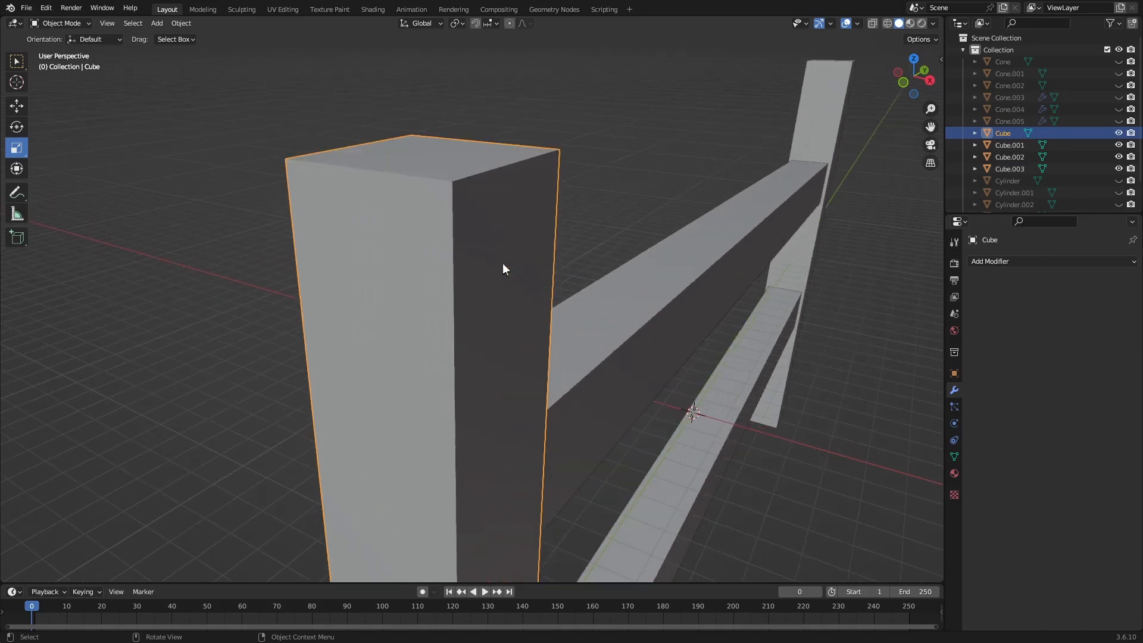
key(Tab)
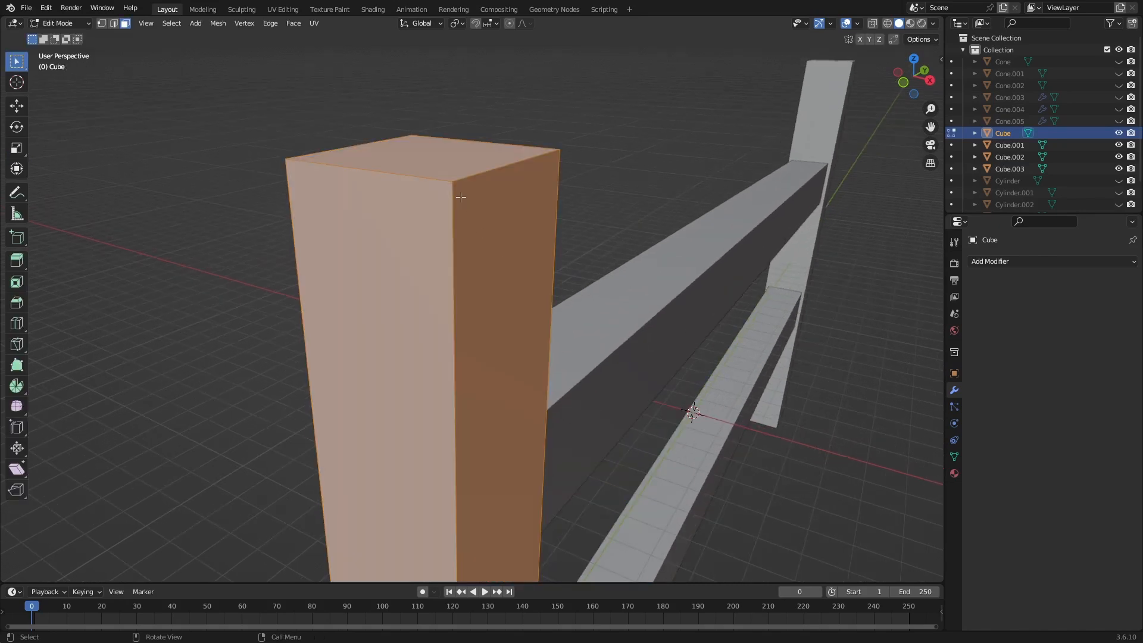
click(104, 22)
key(g)
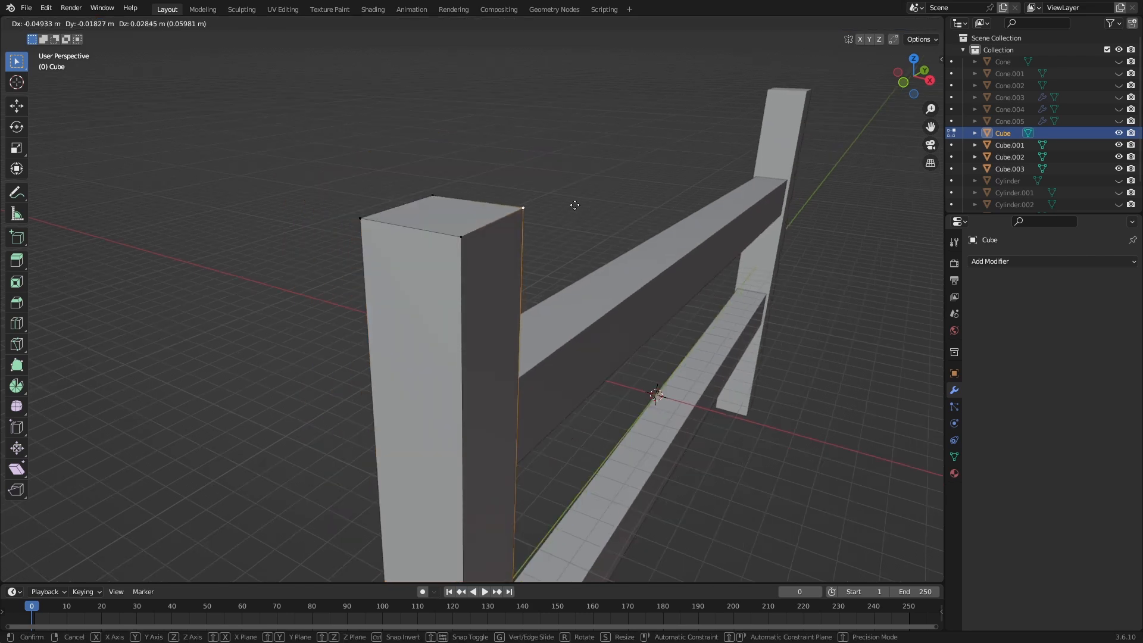
click(867, 51)
- Lower the near post's front top corner about 0.16 m along Z and raise the adjacent outer corner about 0.05 m
mouse_move(911, 75)
mouse_down()
mouse_move(854, 51)
mouse_move(910, 74)
mouse_up()
click(509, 252)
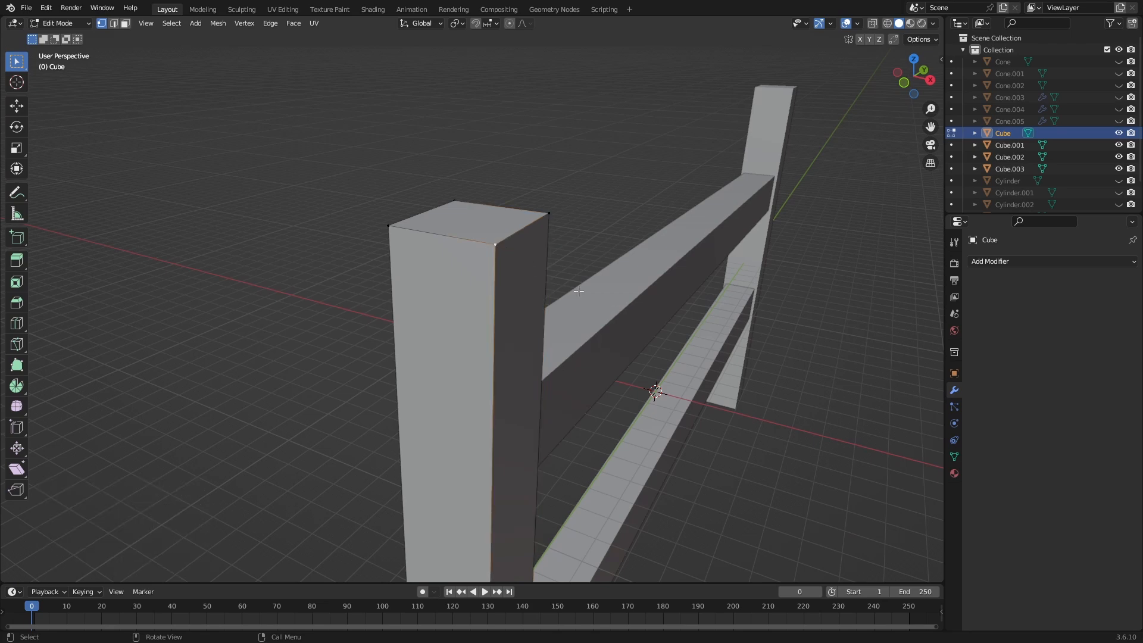
key(g)
key(z)
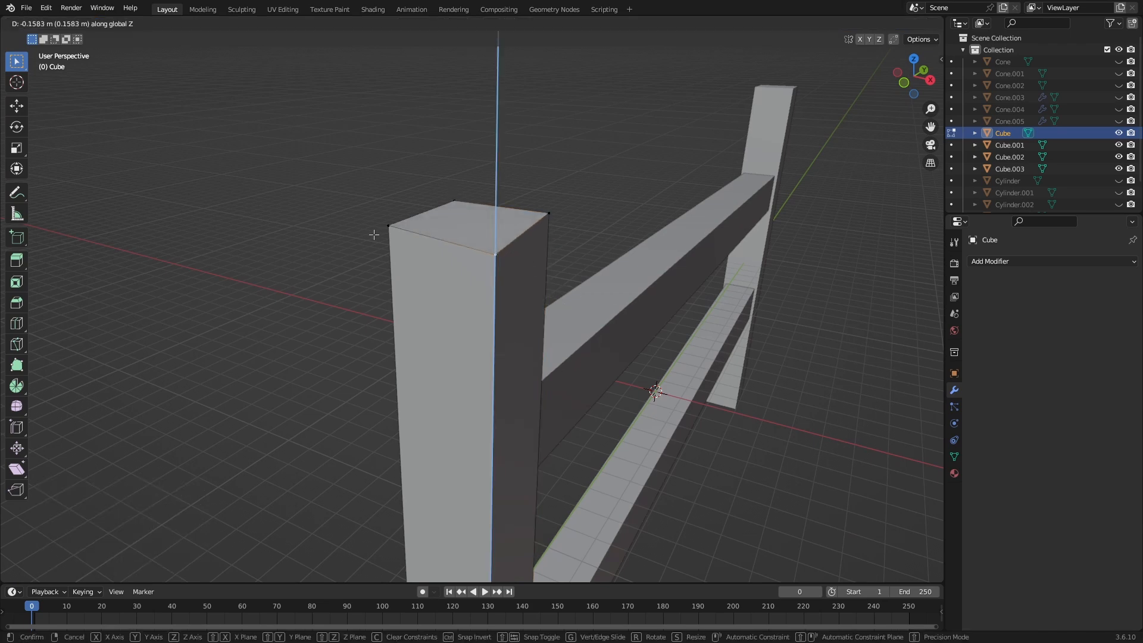
key(Escape)
click(403, 223)
key(g)
key(z)
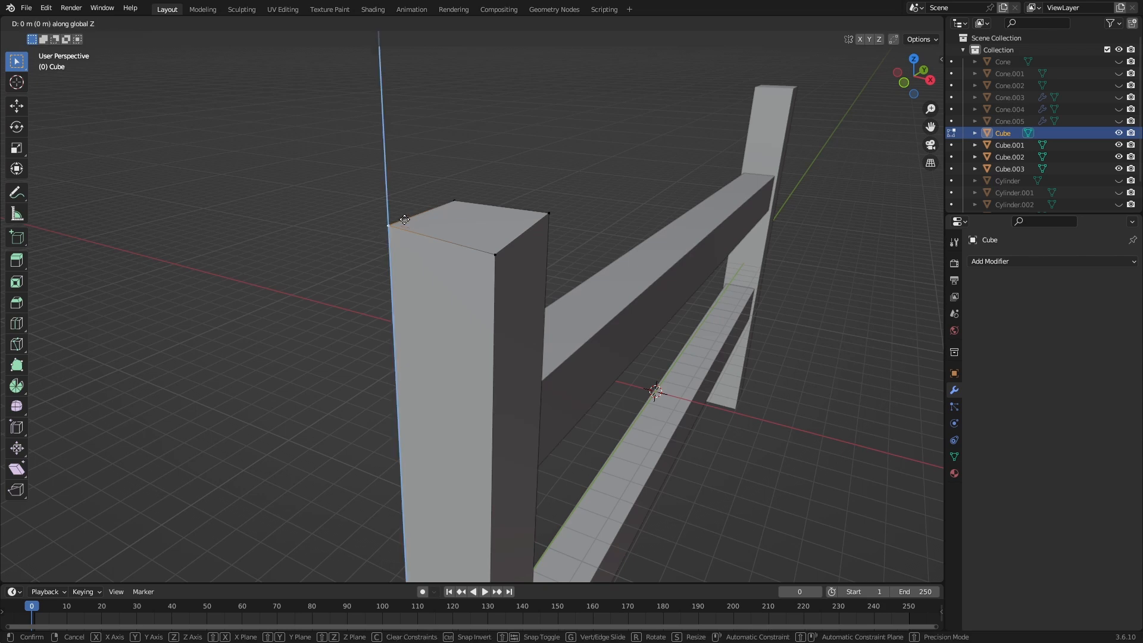
click(404, 218)
- Shift a top corner vertex of the other post so its top is uneven, and return to Object Mode in the right view
drag(930, 128, 807, 84)
drag(926, 87, 862, 92)
drag(931, 126, 627, 264)
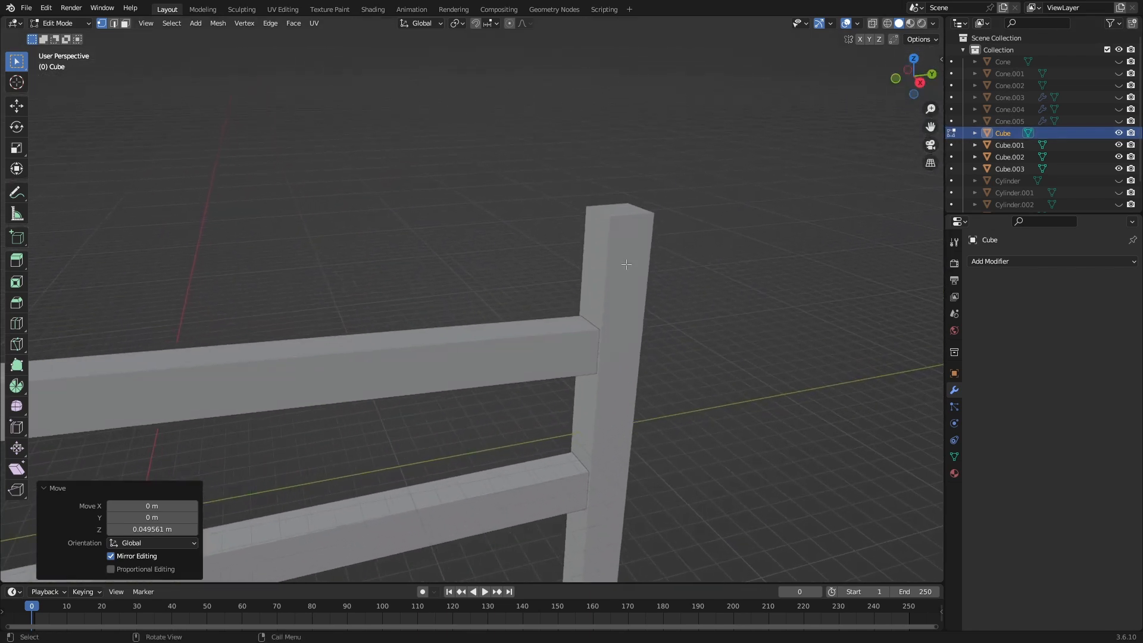
key(Tab)
click(648, 250)
scroll(809, 184, up, 3)
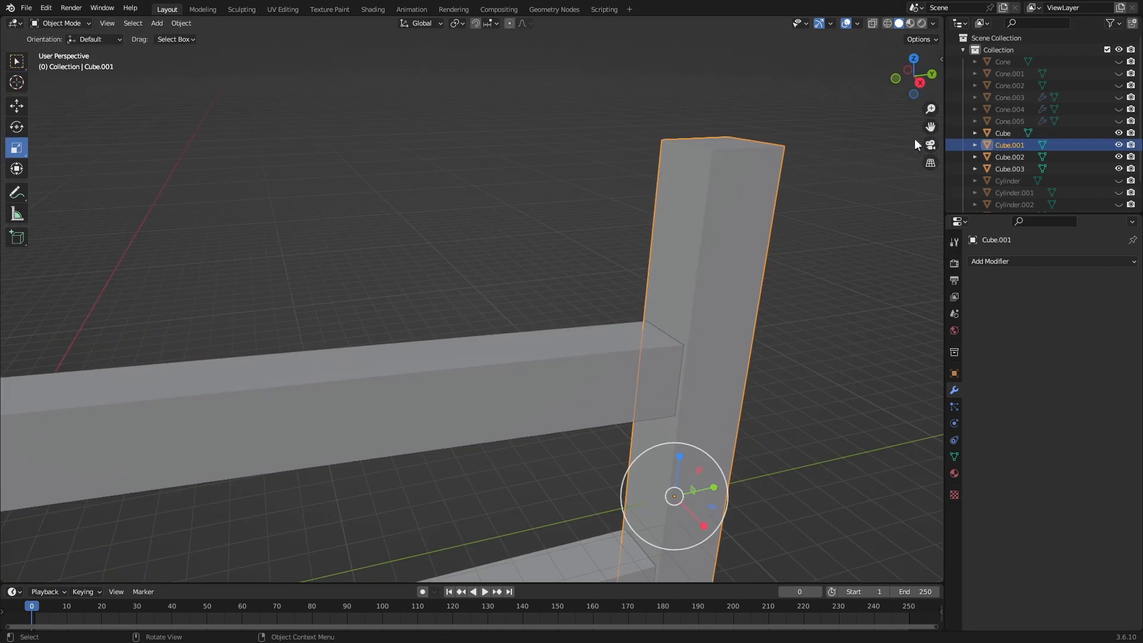
drag(930, 127, 773, 173)
scroll(622, 252, up, 2)
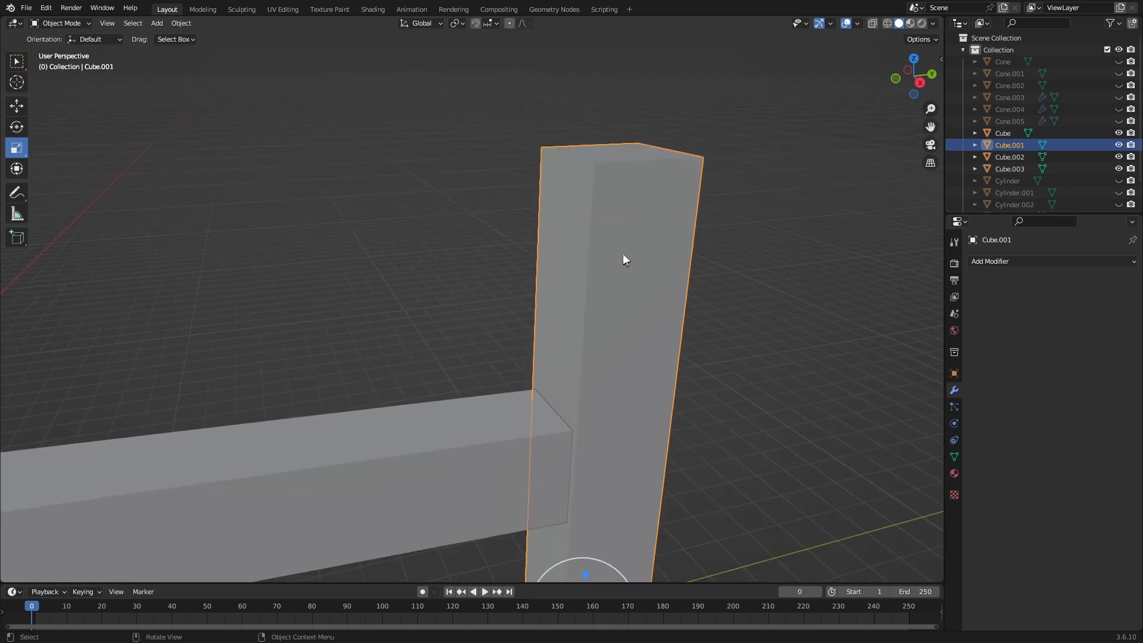
key(Tab)
click(599, 167)
key(KP_3)
scroll(723, 212, down, 4)
key(Tab)
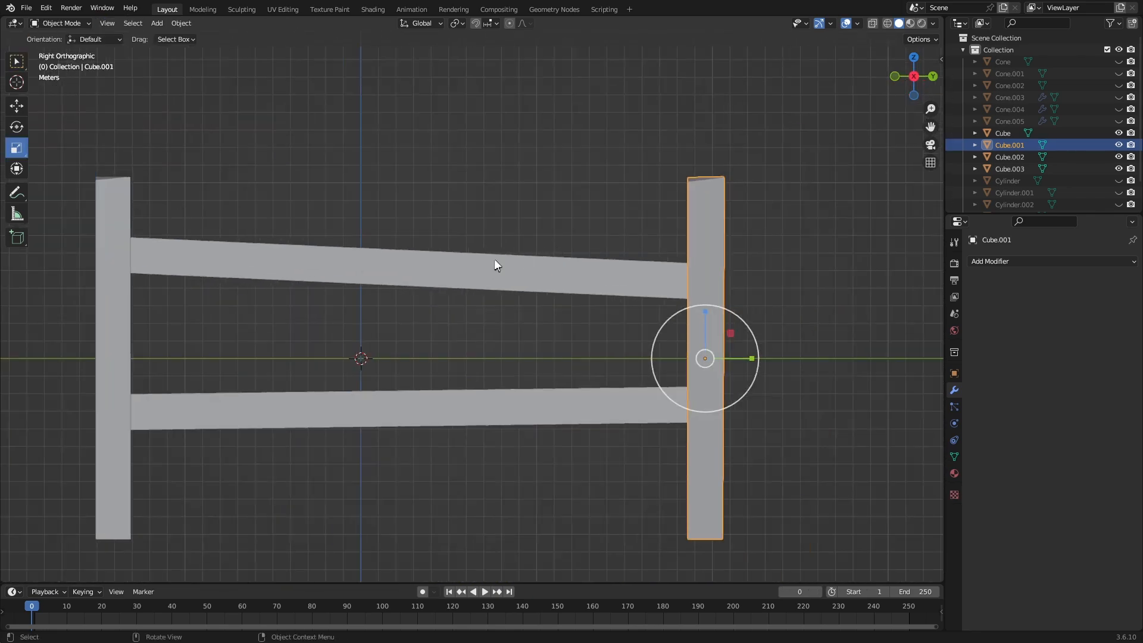
- Edit both rails together and add three evenly spaced loop cuts across each one
click(457, 267)
shift+click(425, 398)
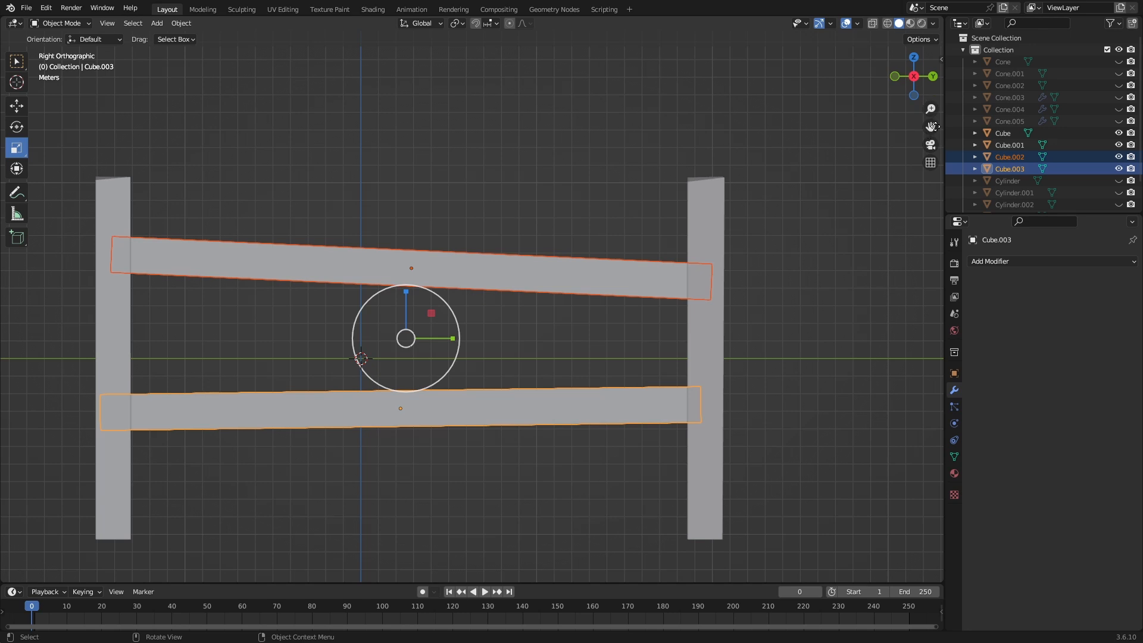
drag(931, 127, 1067, 25)
key(Tab)
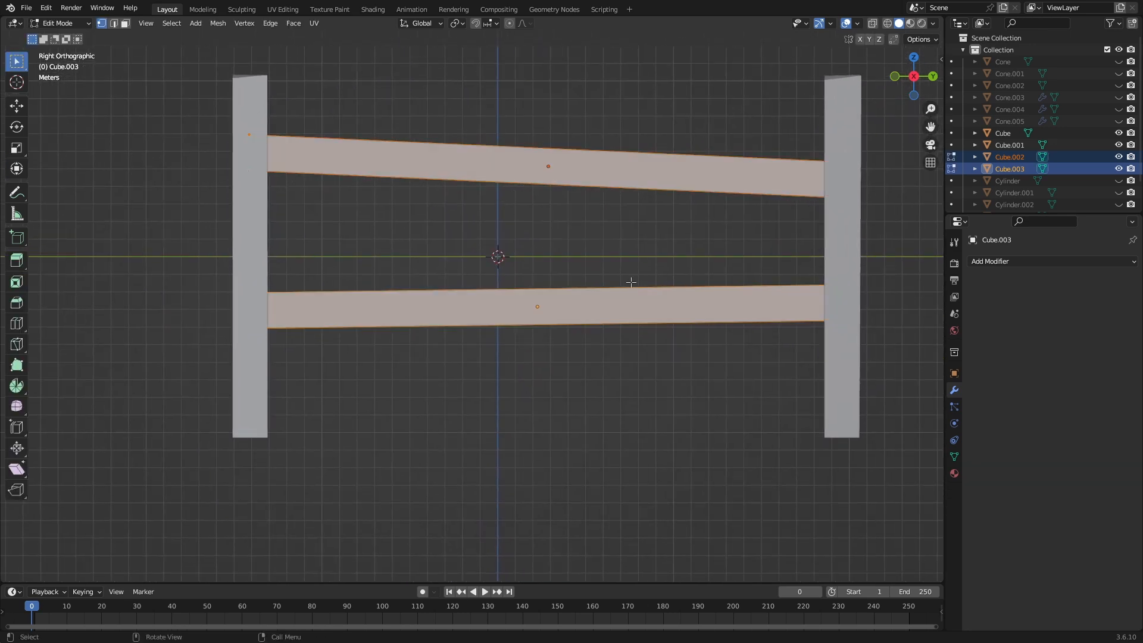
scroll(631, 280, up, 2)
scroll(109, 321, down, 2)
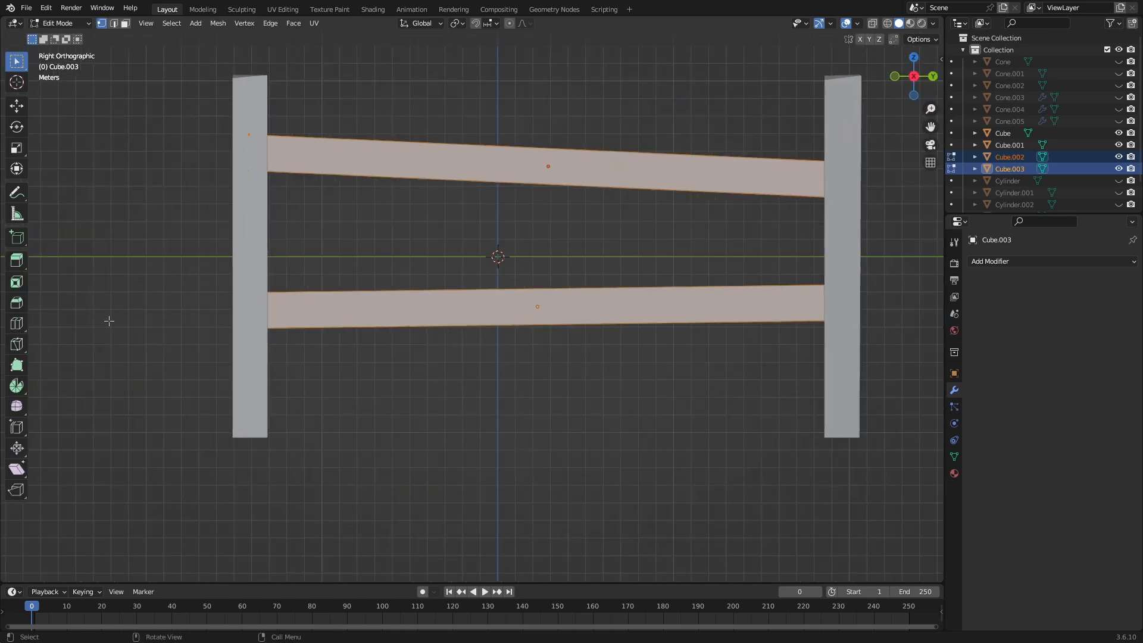
click(17, 323)
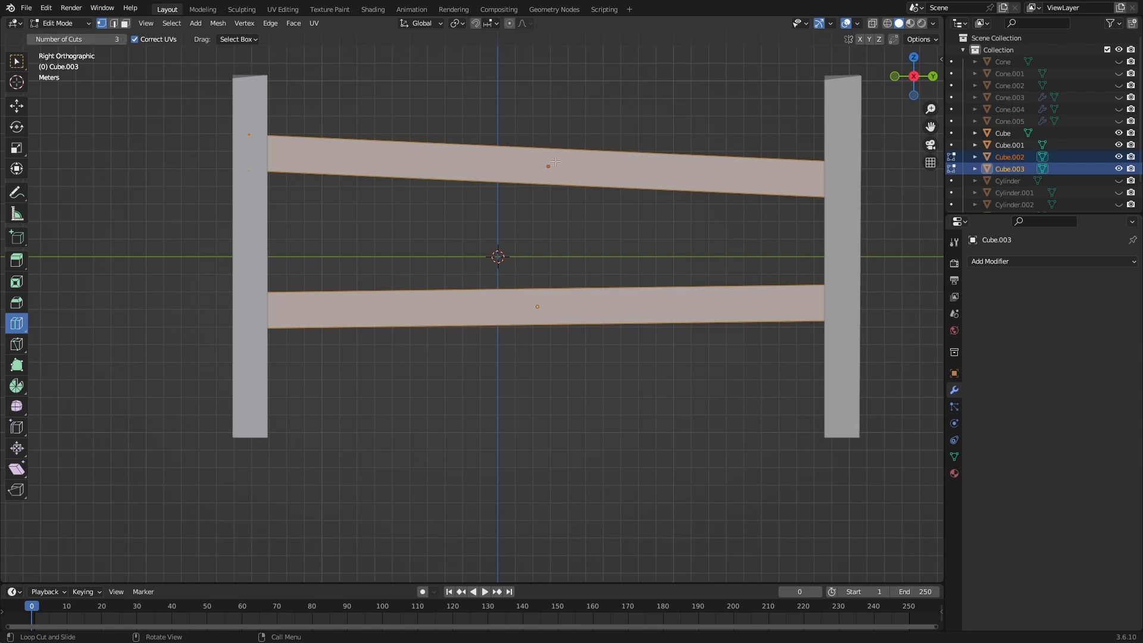
click(536, 161)
click(535, 286)
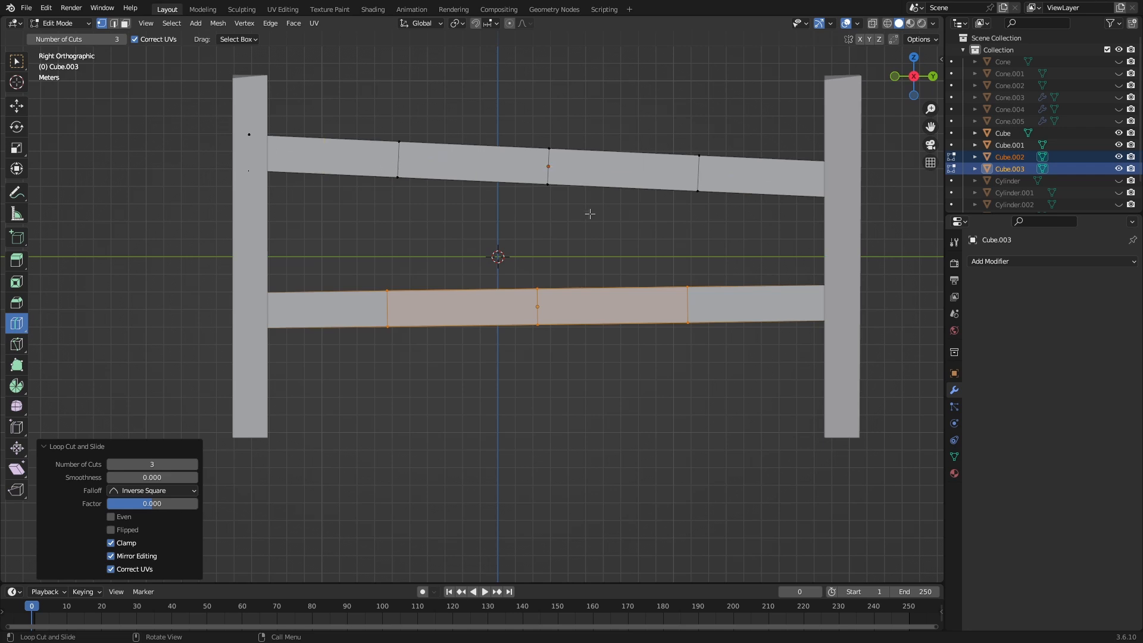
- In wireframe, select the two middle sections of both rails and scale them about 1.08 with proportional editing enabled
key(z)
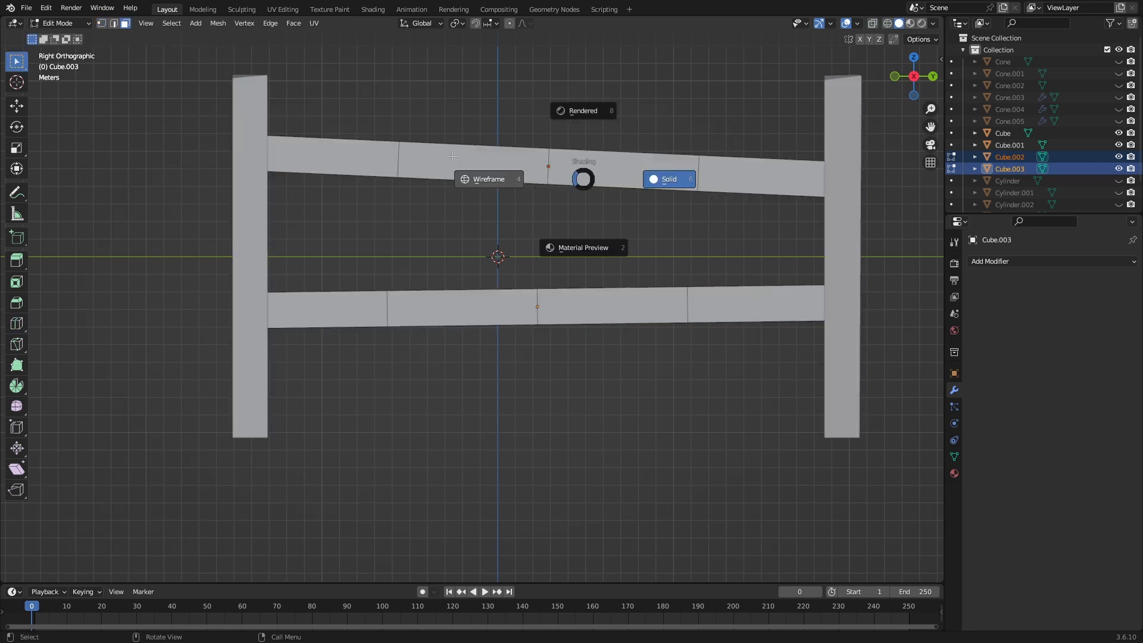
click(485, 178)
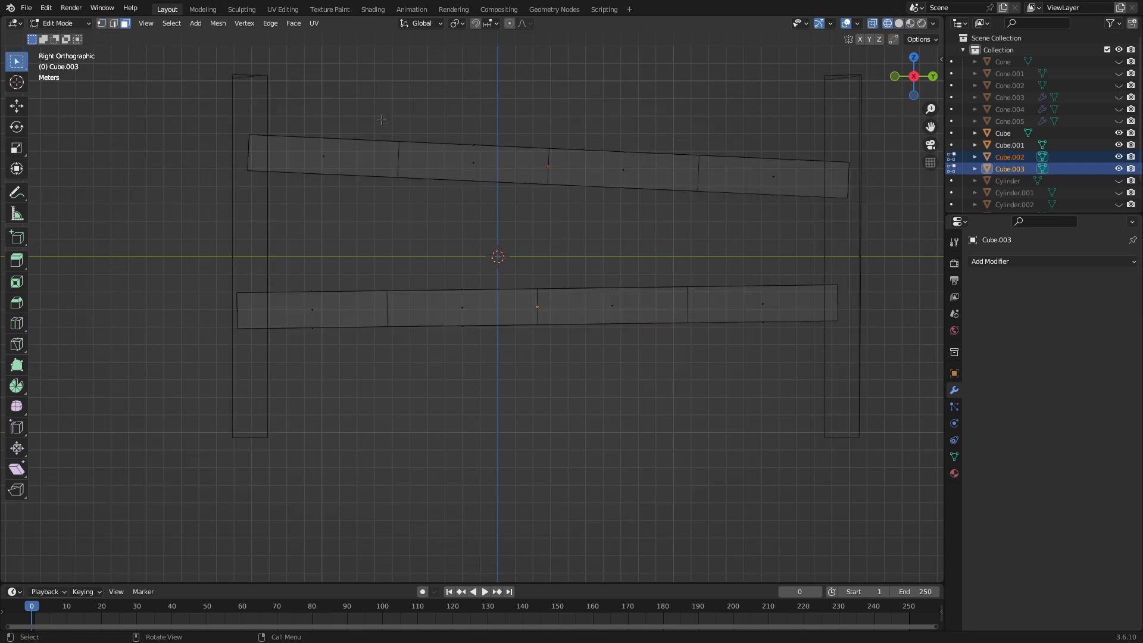
drag(381, 120, 707, 214)
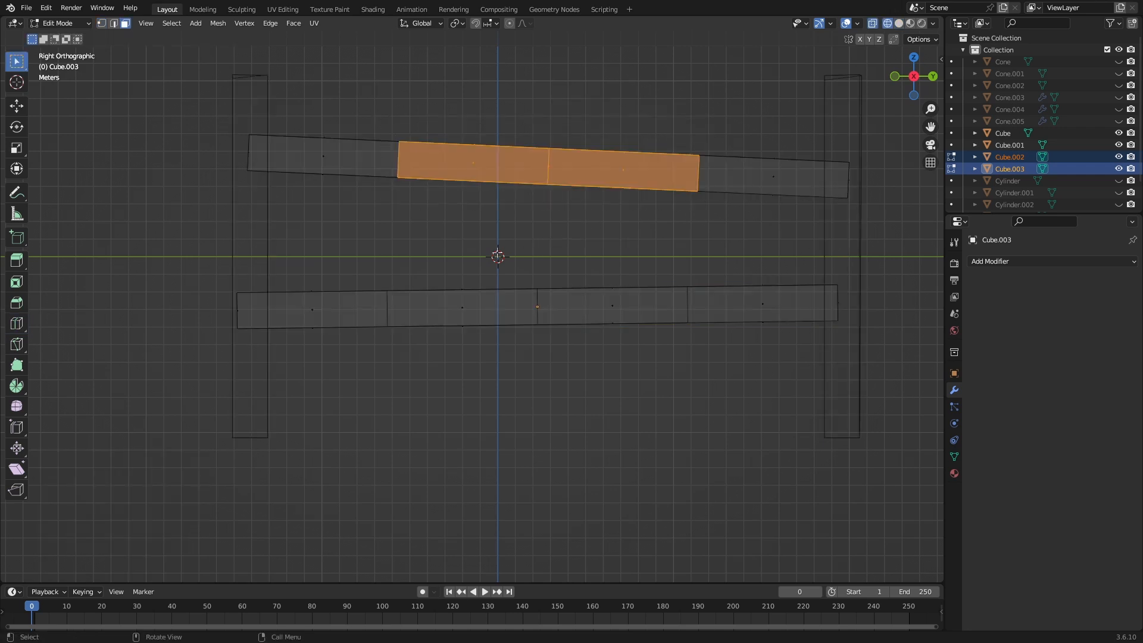
shift+drag(378, 277, 709, 366)
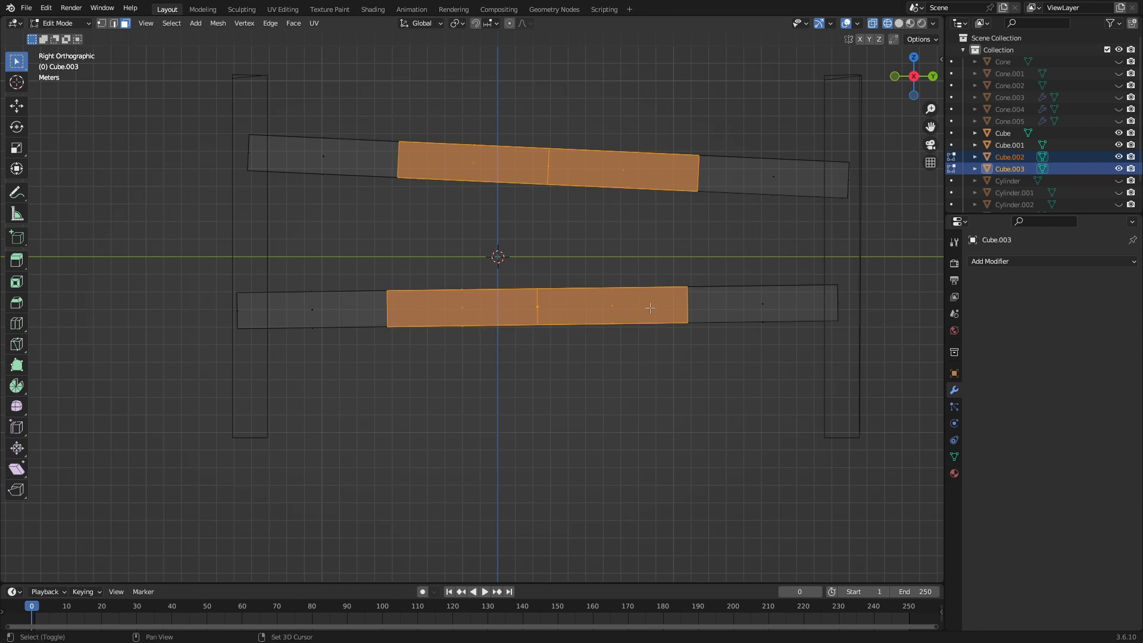
click(509, 23)
key(s)
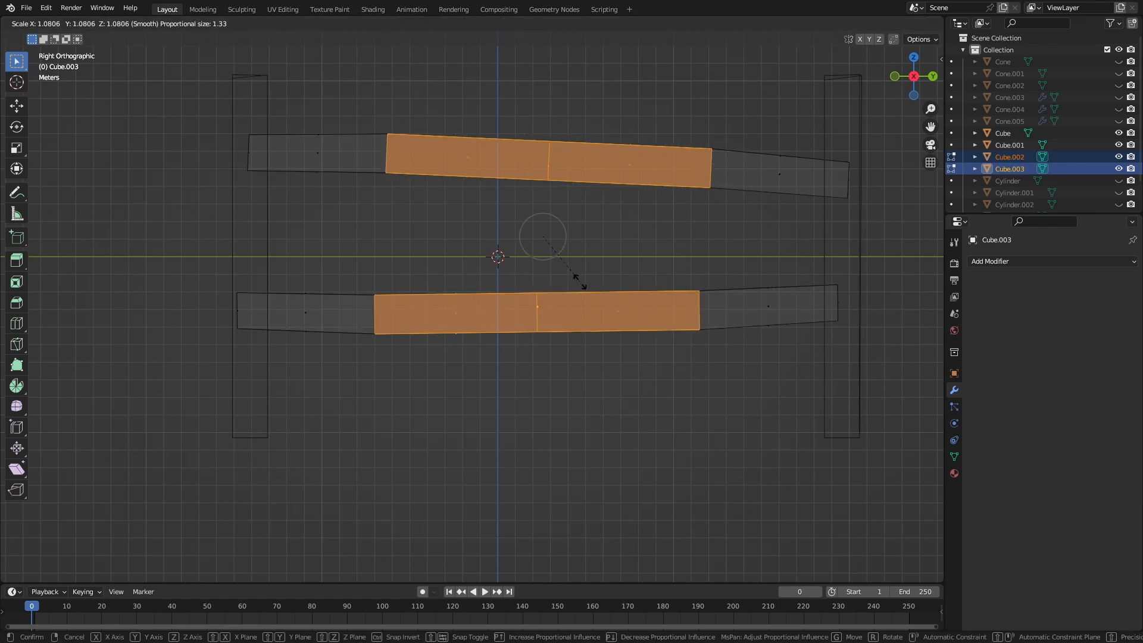
click(581, 286)
click(556, 345)
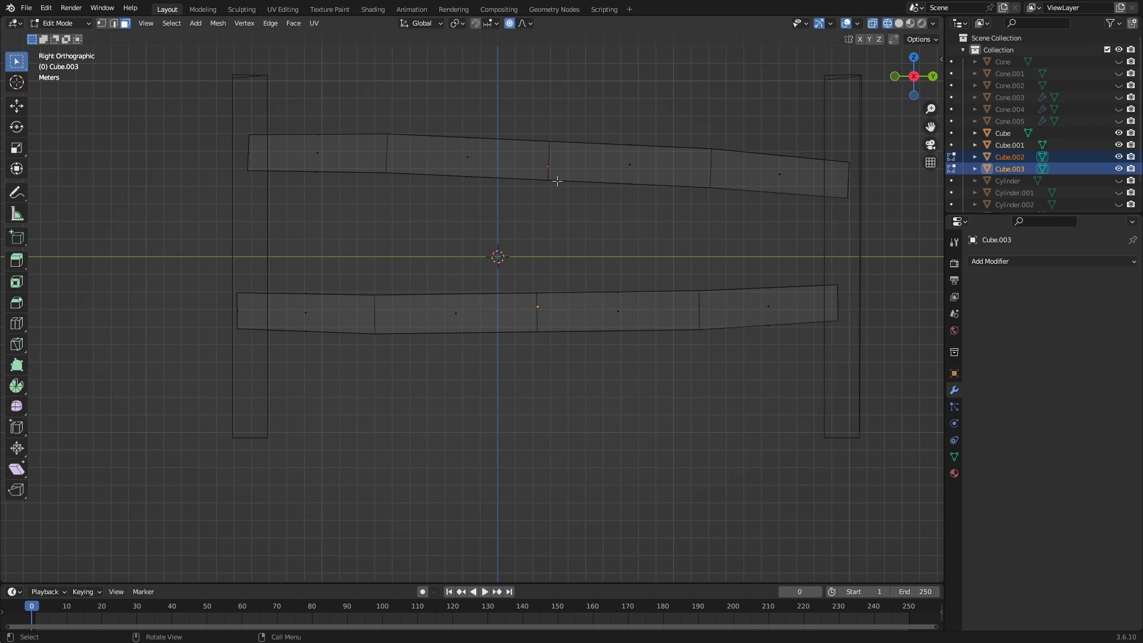
- Select the center edge loops of both rails and scale them by 1.072 to bend the rails away from each other
click(114, 22)
drag(529, 132, 575, 206)
drag(528, 270, 539, 347)
key(s)
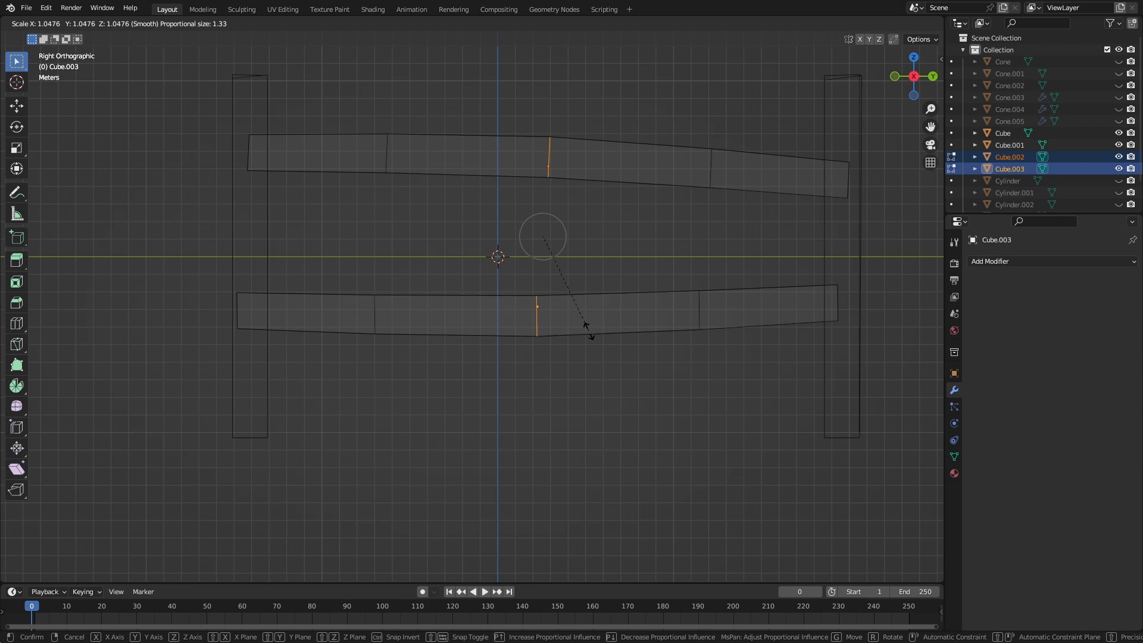
click(591, 328)
key(s)
right_click(588, 324)
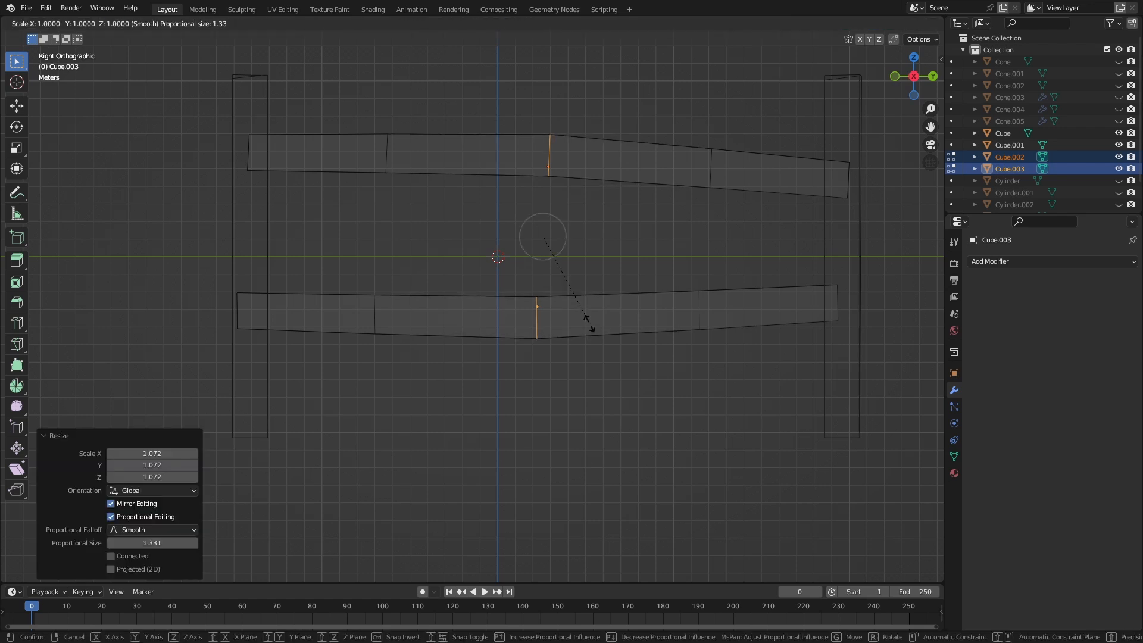
scroll(589, 324, down, 20)
right_click(617, 319)
- Examine the shape of the bent rails in Object Mode with solid shading
key(Tab)
key(z)
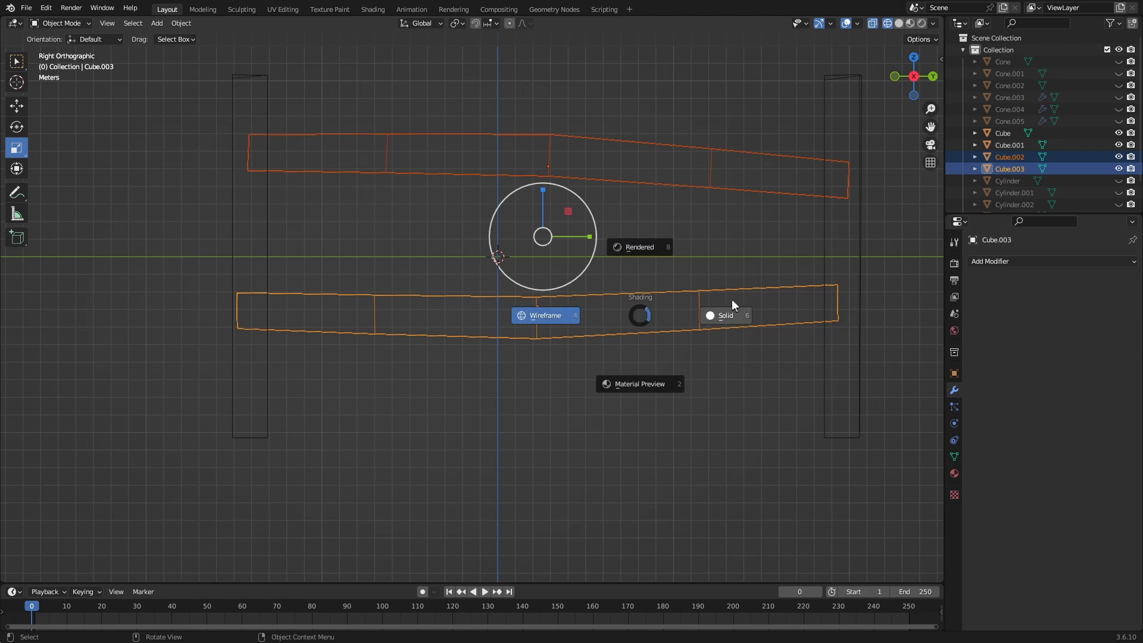
click(731, 302)
key(Tab)
key(Tab)
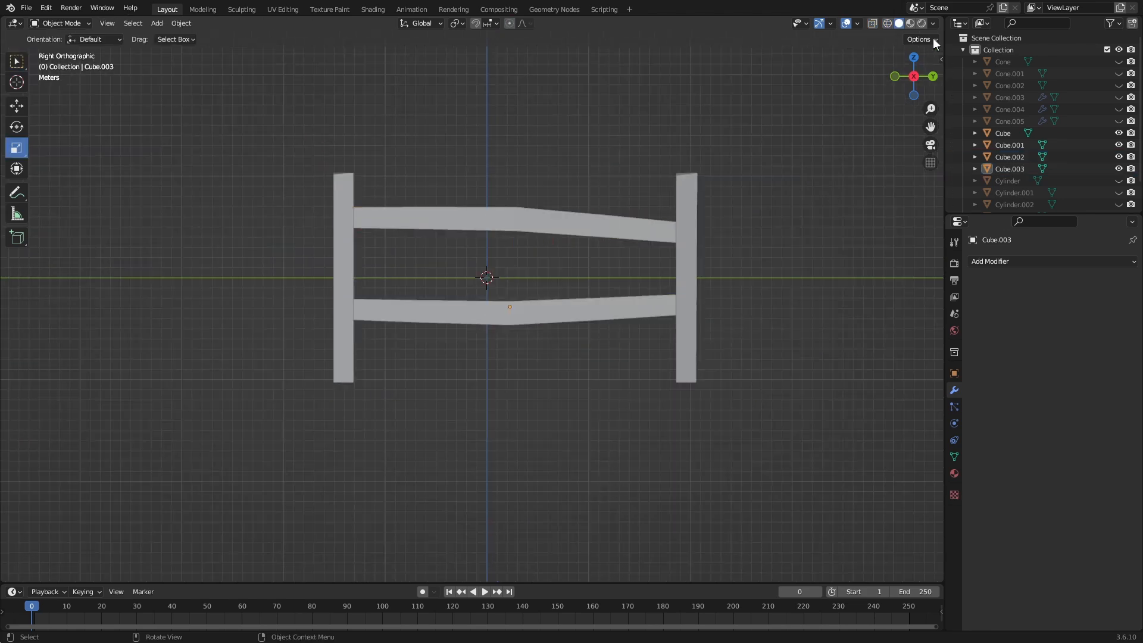
drag(920, 72, 911, 81)
scroll(652, 211, up, 3)
- Select the upper rail's center edge loop in wireframe and lower it about 0.51 m along Z with proportional editing off
click(613, 151)
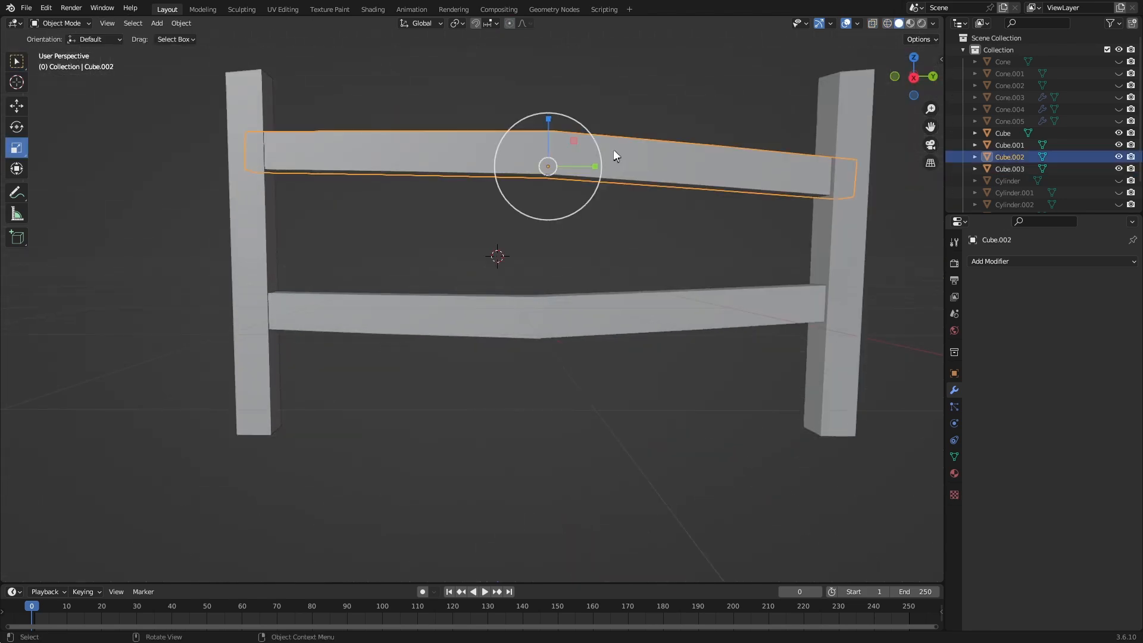
key(Tab)
click(914, 78)
key(z)
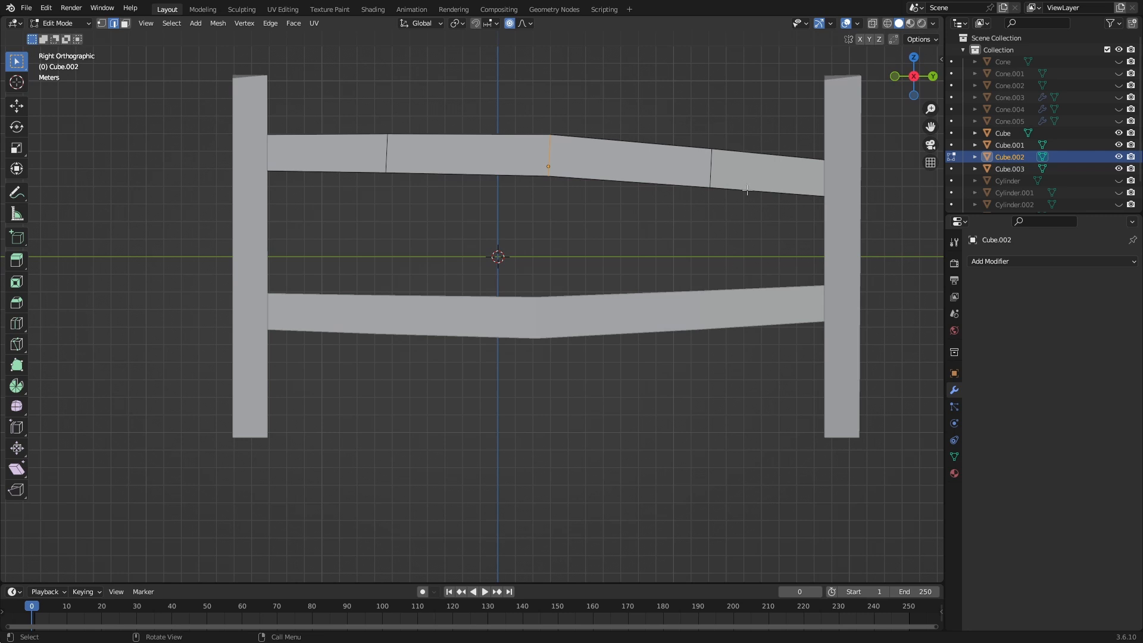
click(652, 190)
mouse_move(522, 114)
mouse_down()
mouse_move(581, 178)
mouse_move(579, 201)
mouse_up()
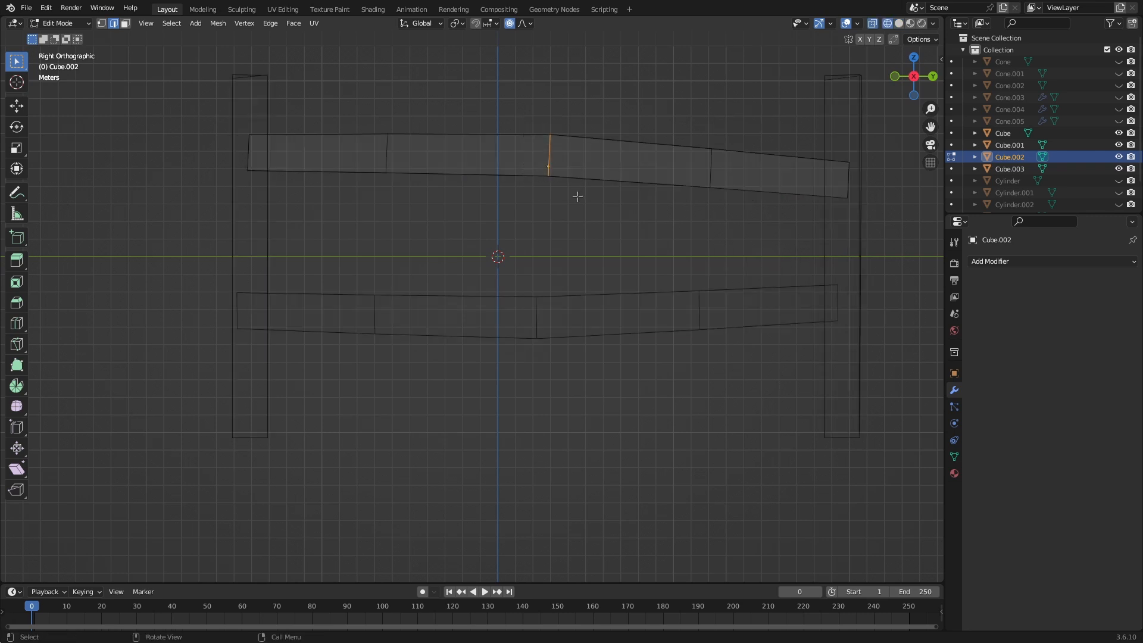
key(g)
right_click(577, 197)
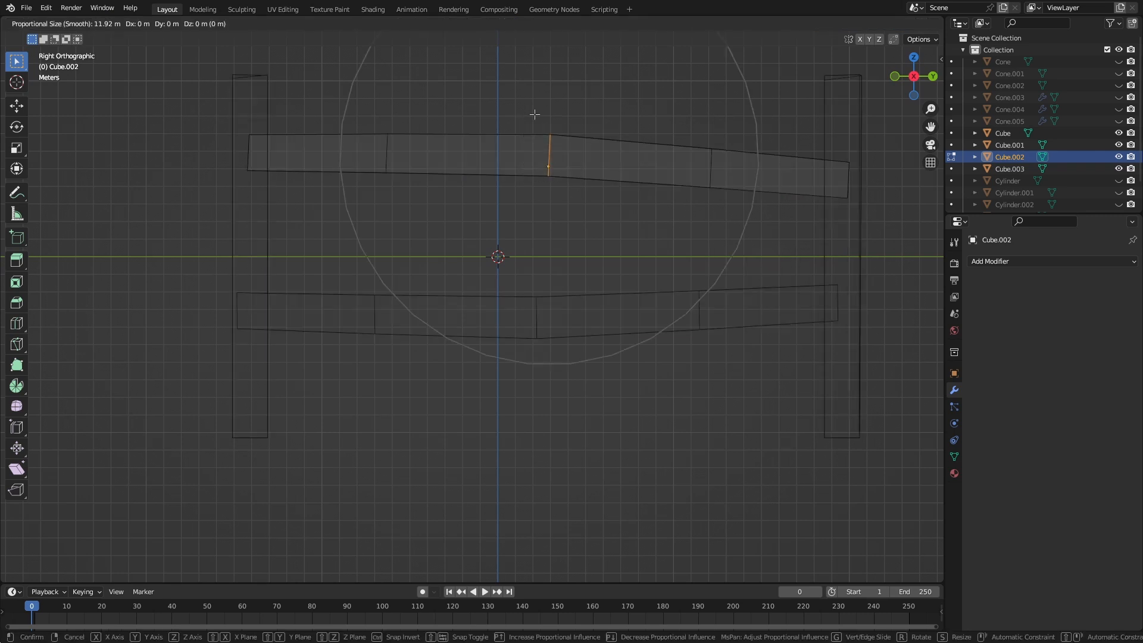
click(514, 33)
key(g)
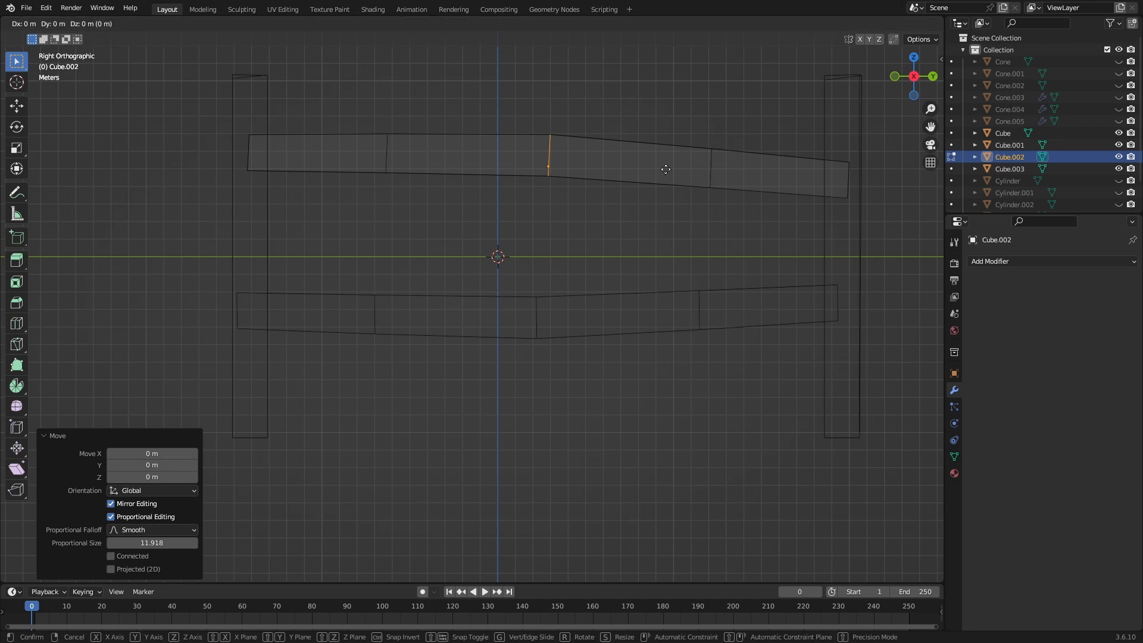
key(z)
click(654, 178)
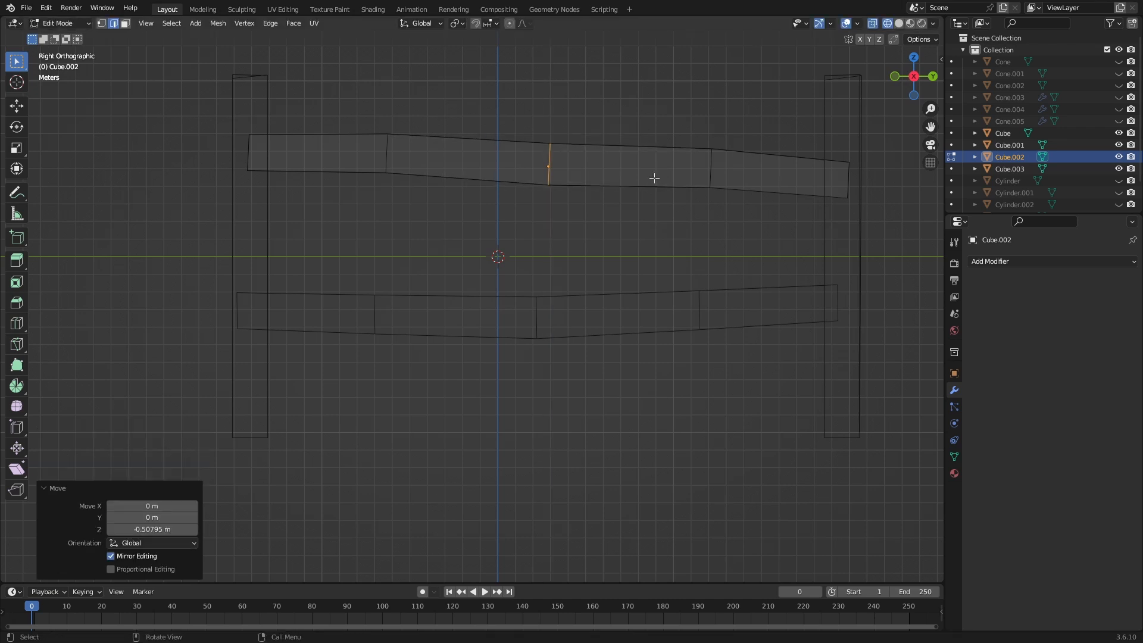
- Switch from editing the upper rail's mesh to editing the lower rail's mesh
drag(351, 283, 394, 341)
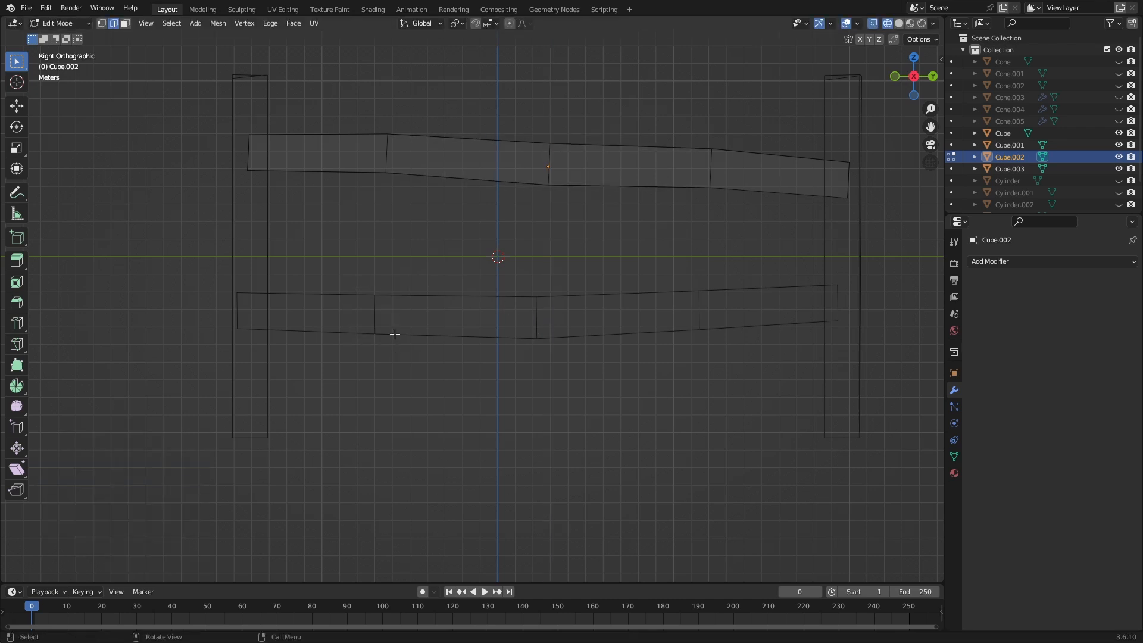
drag(342, 271, 405, 361)
drag(493, 280, 587, 352)
key(Tab)
click(584, 317)
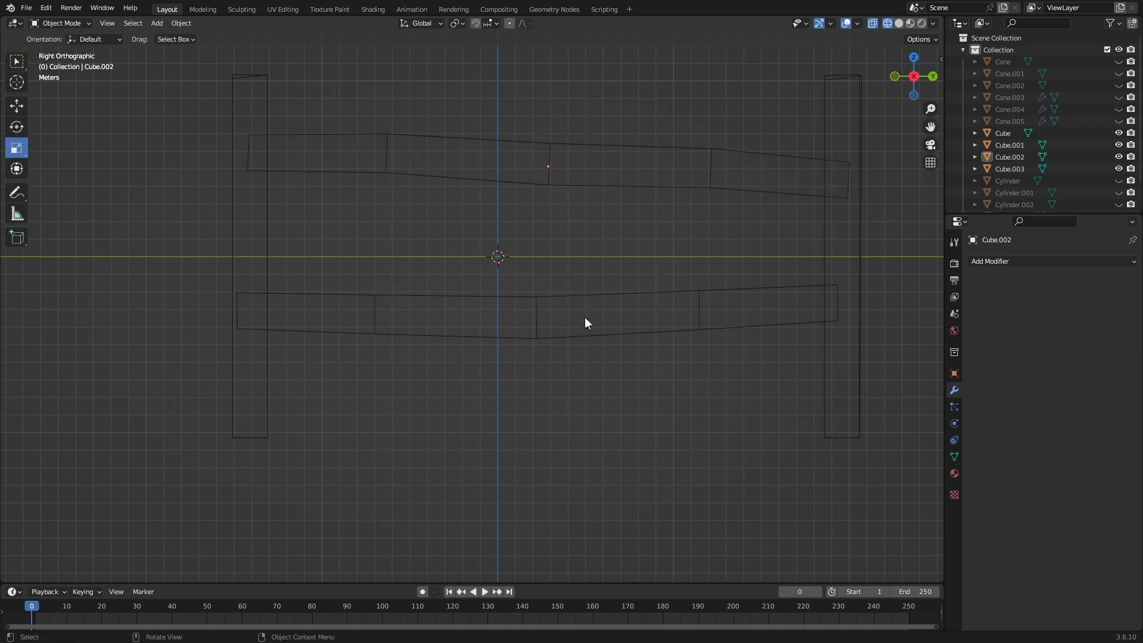
click(537, 301)
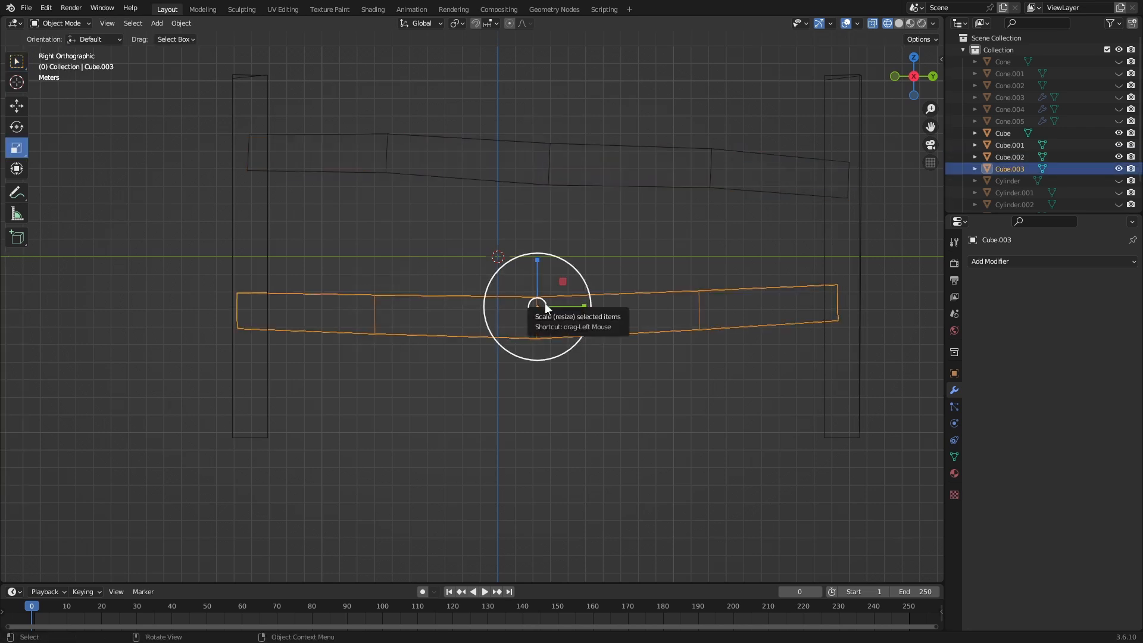
key(Tab)
- Raise the lower rail's inner edge loop nearest the left post by about 0.3 m along Z, then return to Object Mode
click(374, 315)
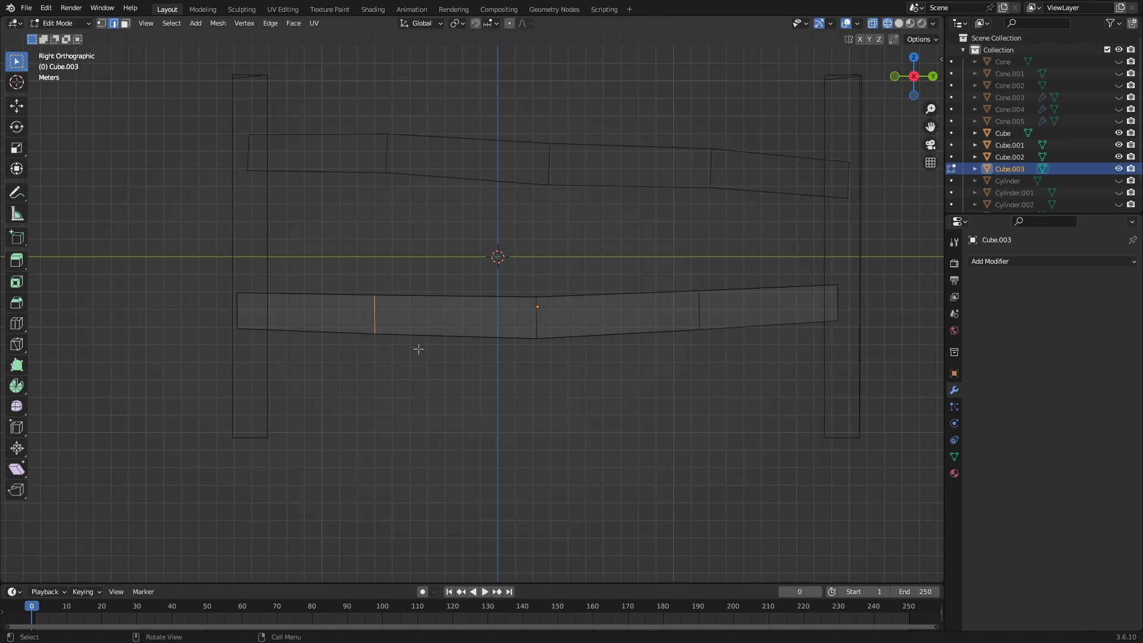
key(g)
key(z)
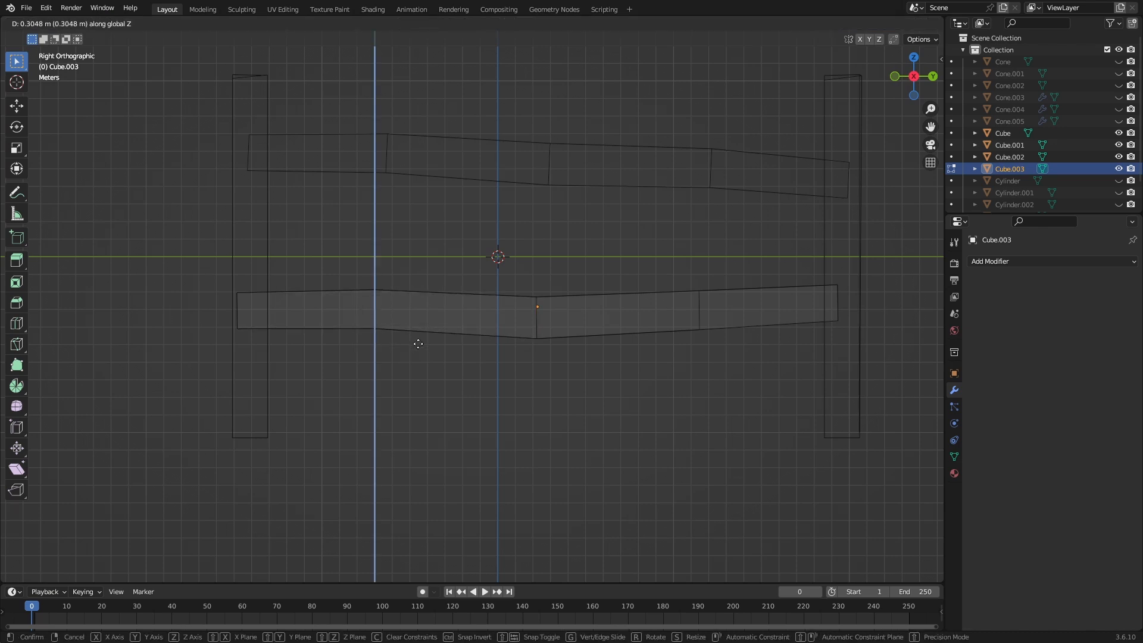
key(Return)
key(Tab)
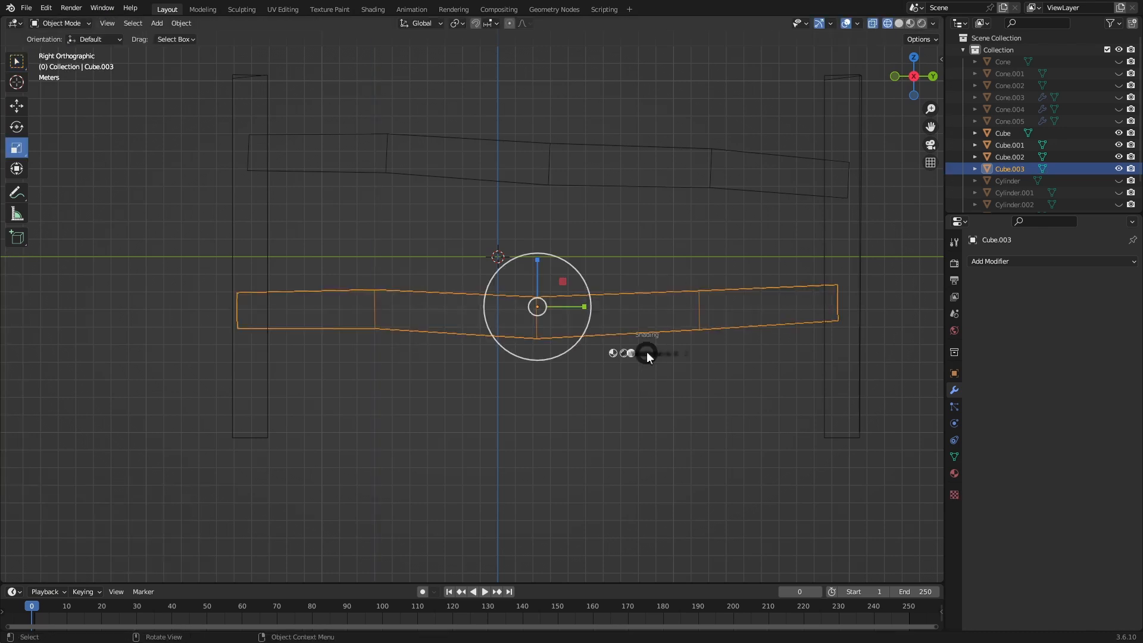
- Examine the whole fence with its bent rails in solid shading, from the side and in perspective
click(736, 342)
key(Tab)
scroll(784, 235, down, 4)
key(Tab)
click(783, 236)
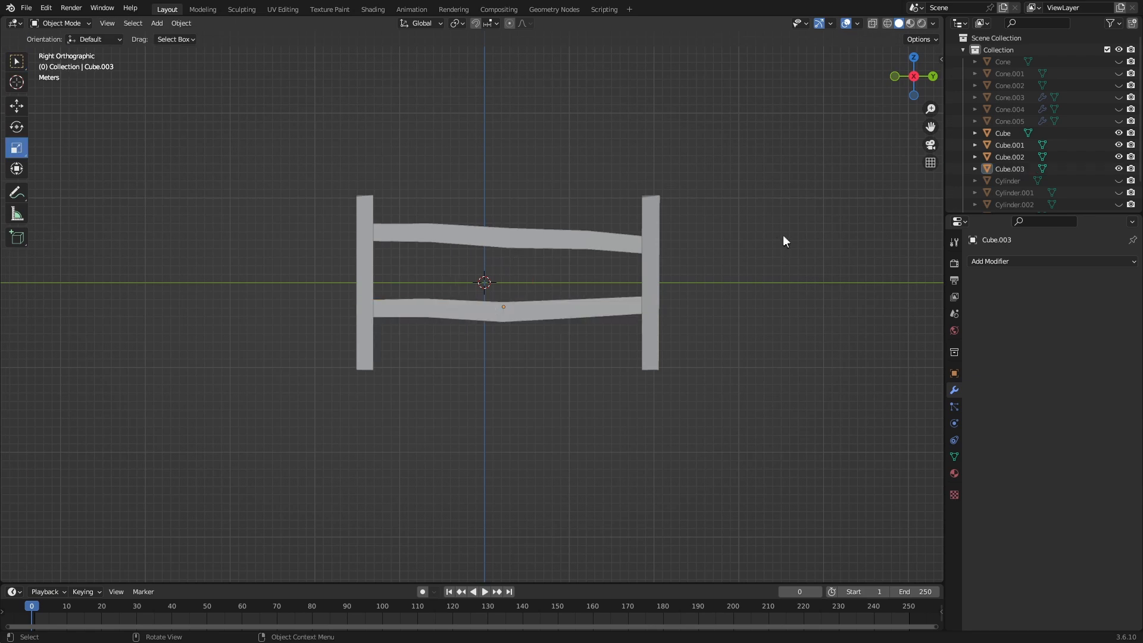
middle_drag(783, 235, 700, 213)
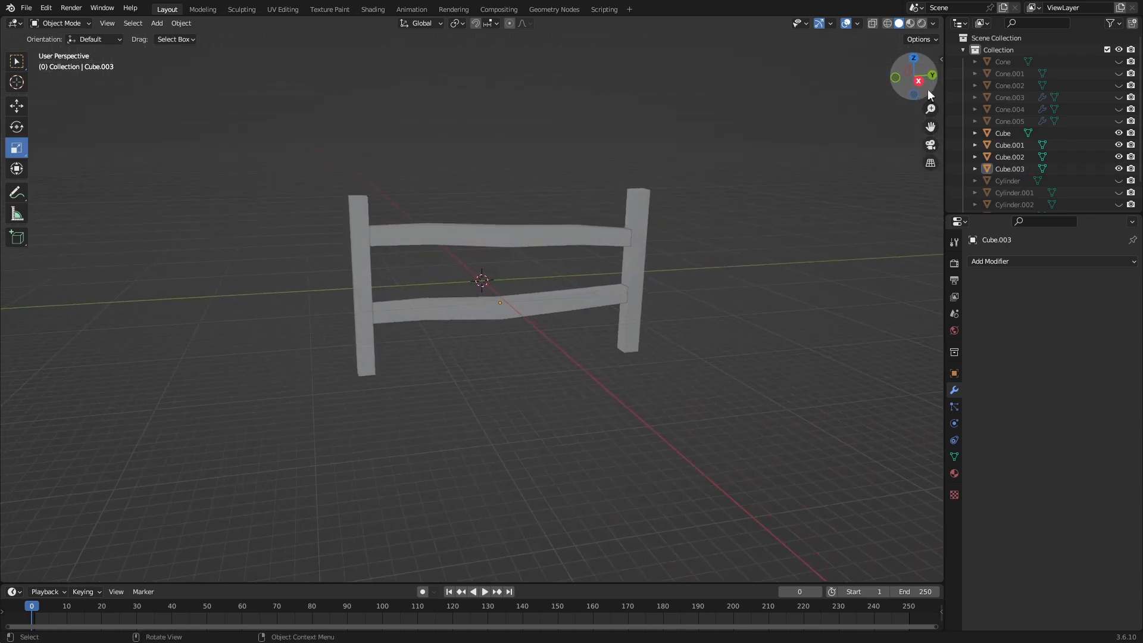
- Hide both fence posts and both rails, Cube through Cube.003, in right orthographic view
click(918, 80)
click(1119, 133)
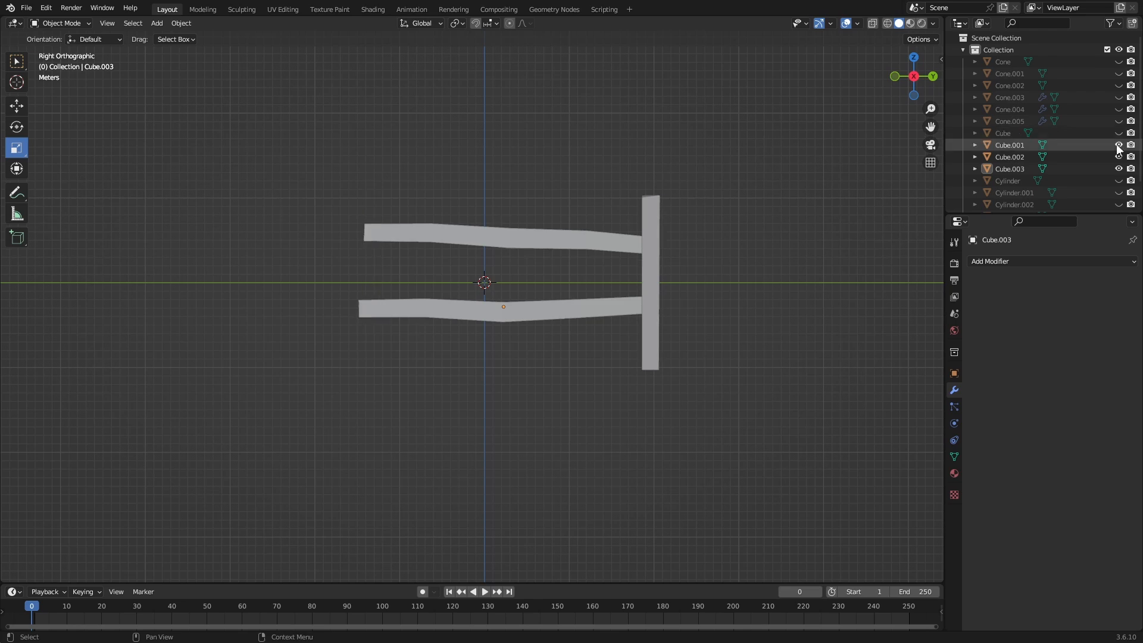
click(1119, 145)
click(1118, 156)
click(1118, 168)
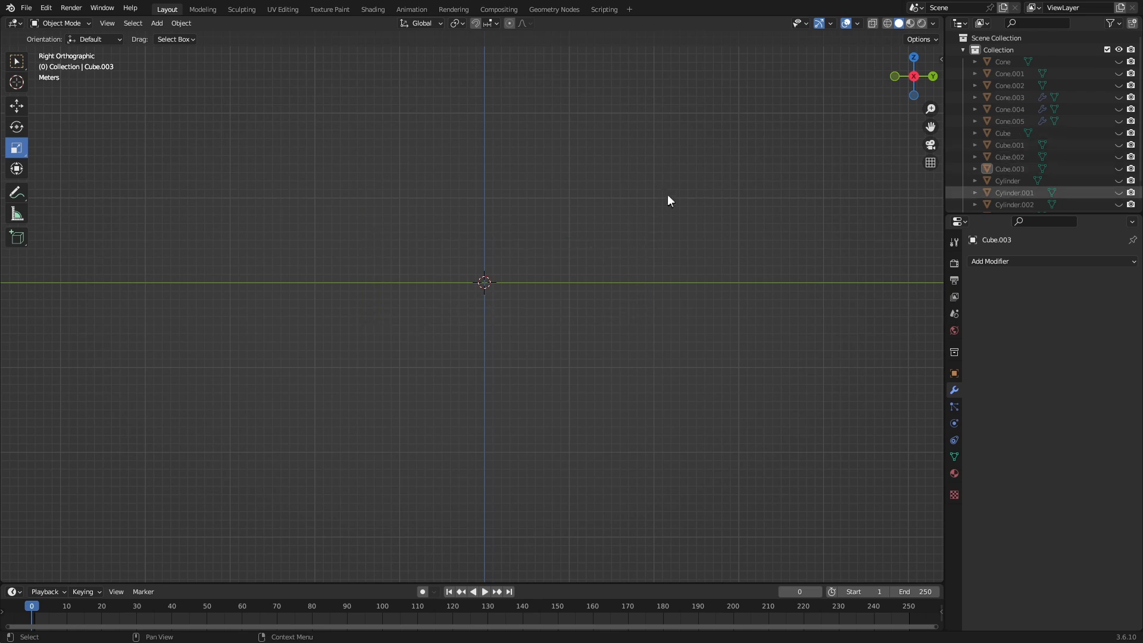
- Add an 8-vertex mesh cylinder with a 1 m radius and 2 m depth at the world origin
click(155, 23)
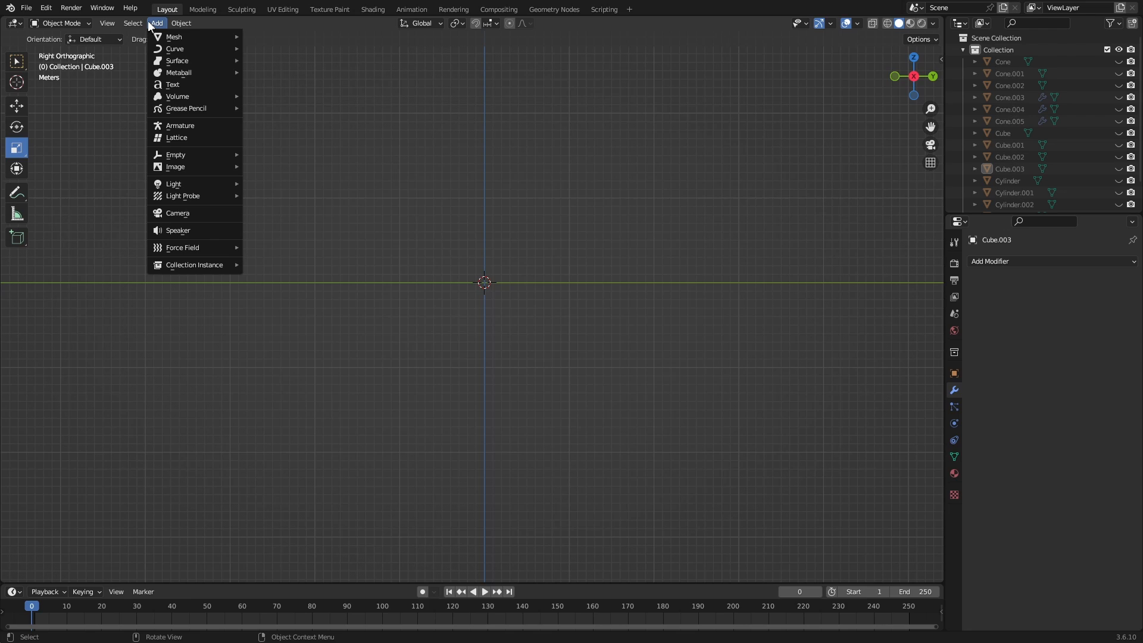
mouse_move(226, 37)
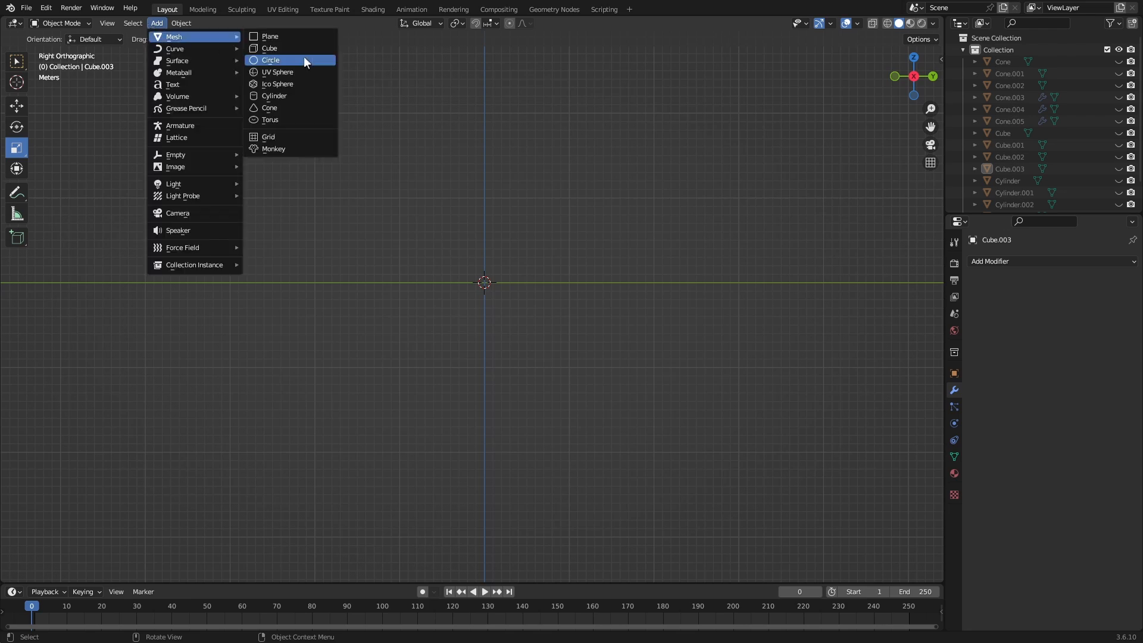
click(313, 92)
scroll(571, 292, up, 8)
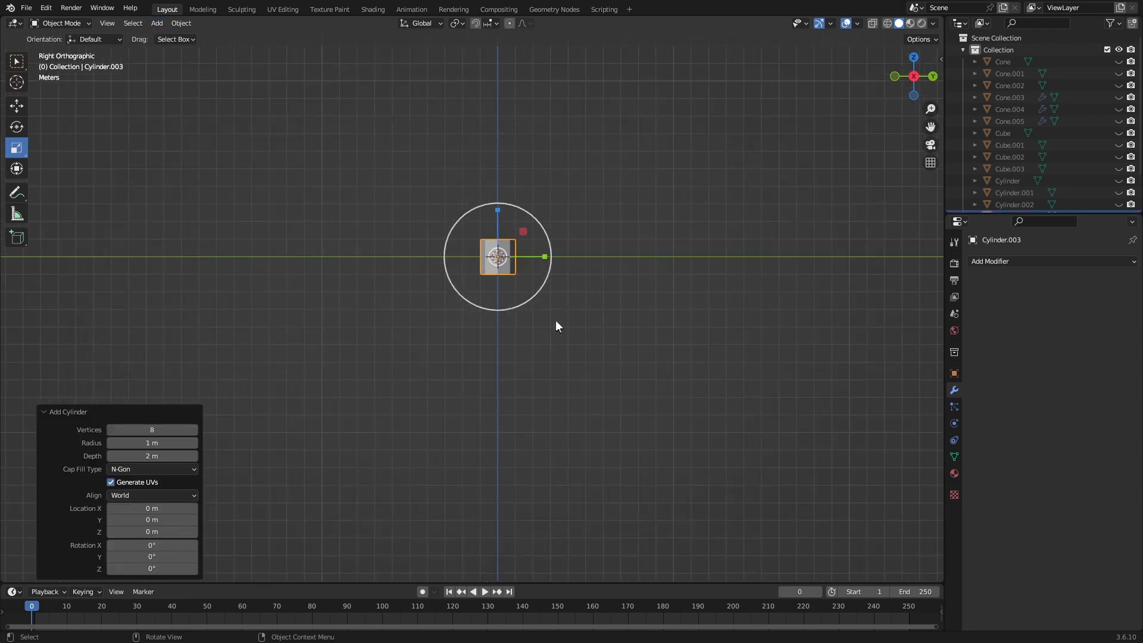
- Rotate the cylinder about Y so it lies along the X axis and scale it 4.61 along X into a log
mouse_move(925, 82)
mouse_down()
mouse_move(914, 131)
mouse_move(920, 217)
mouse_move(926, 91)
mouse_up()
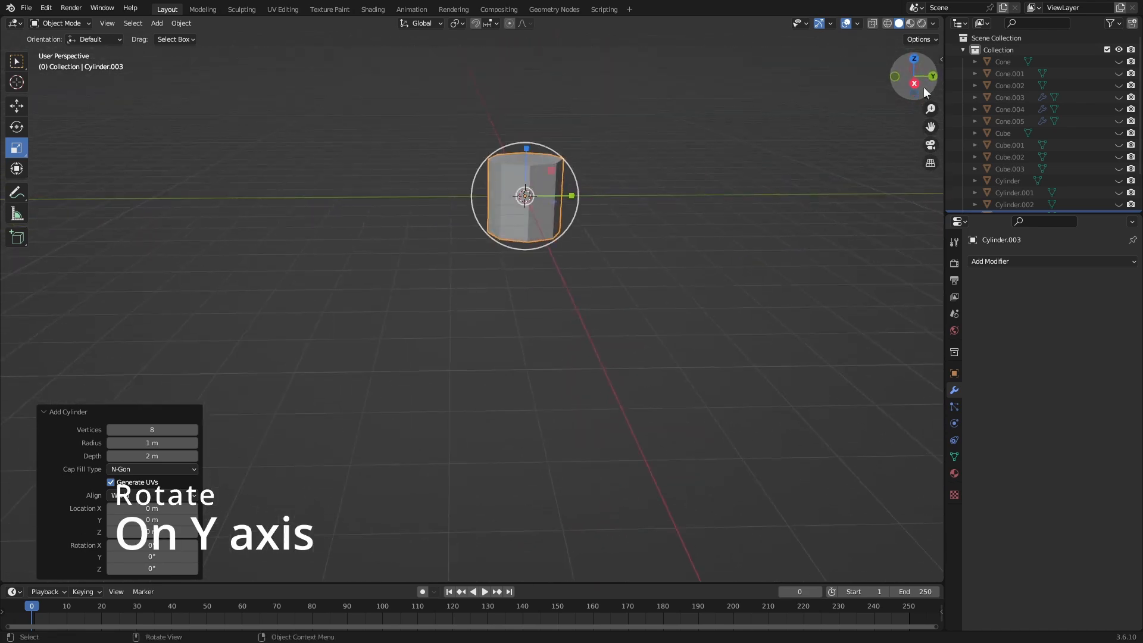
click(915, 84)
middle_drag(767, 147, 609, 272)
key(s)
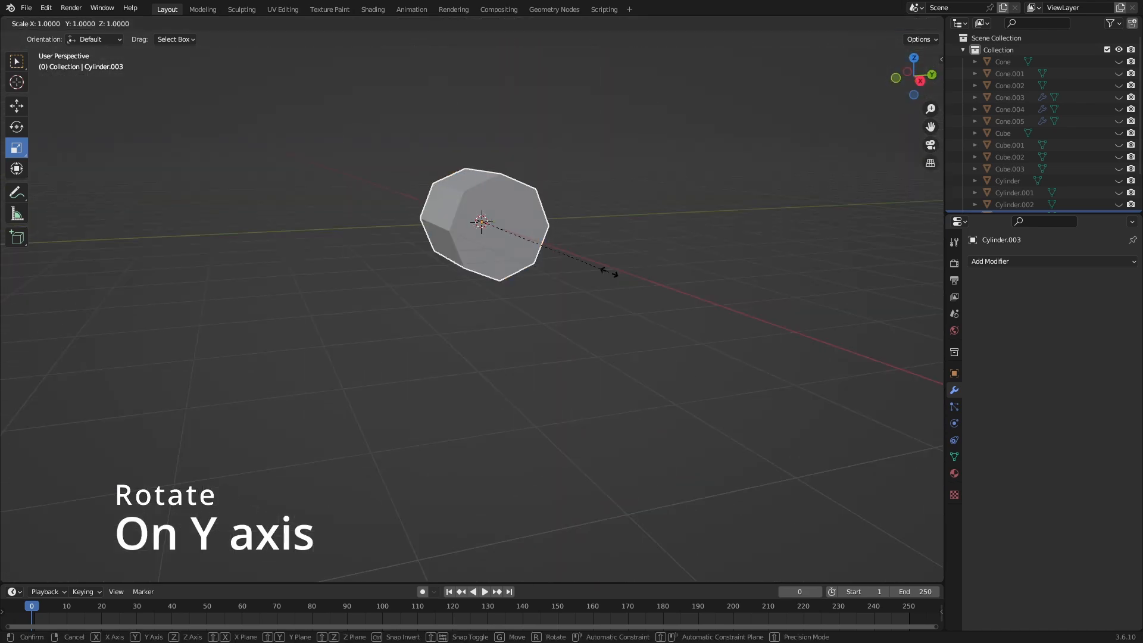
key(x)
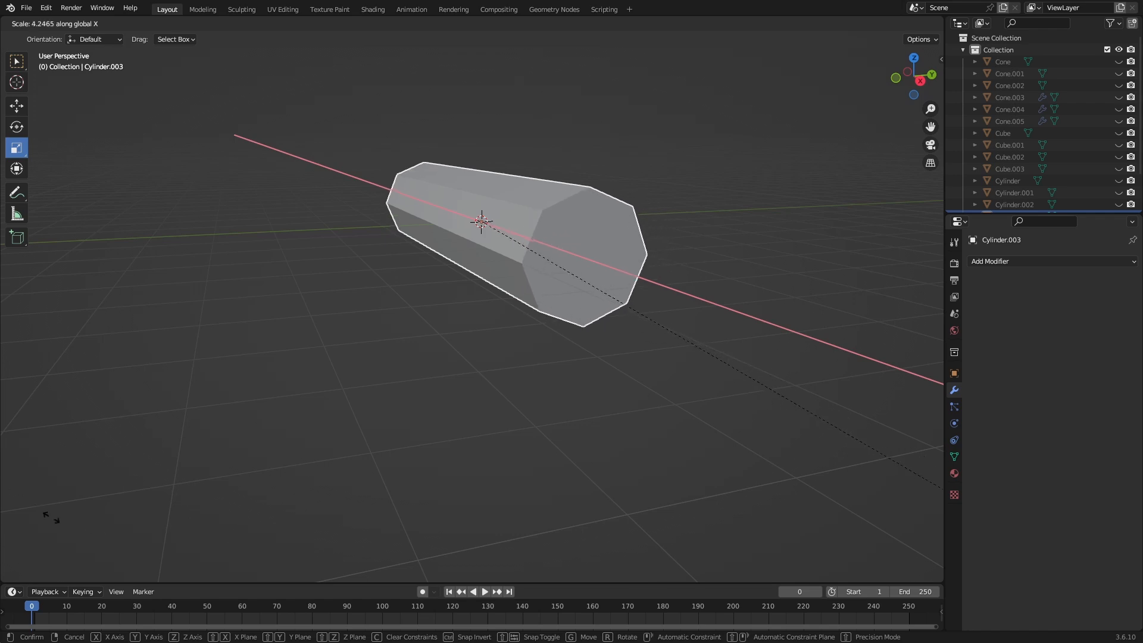
click(491, 461)
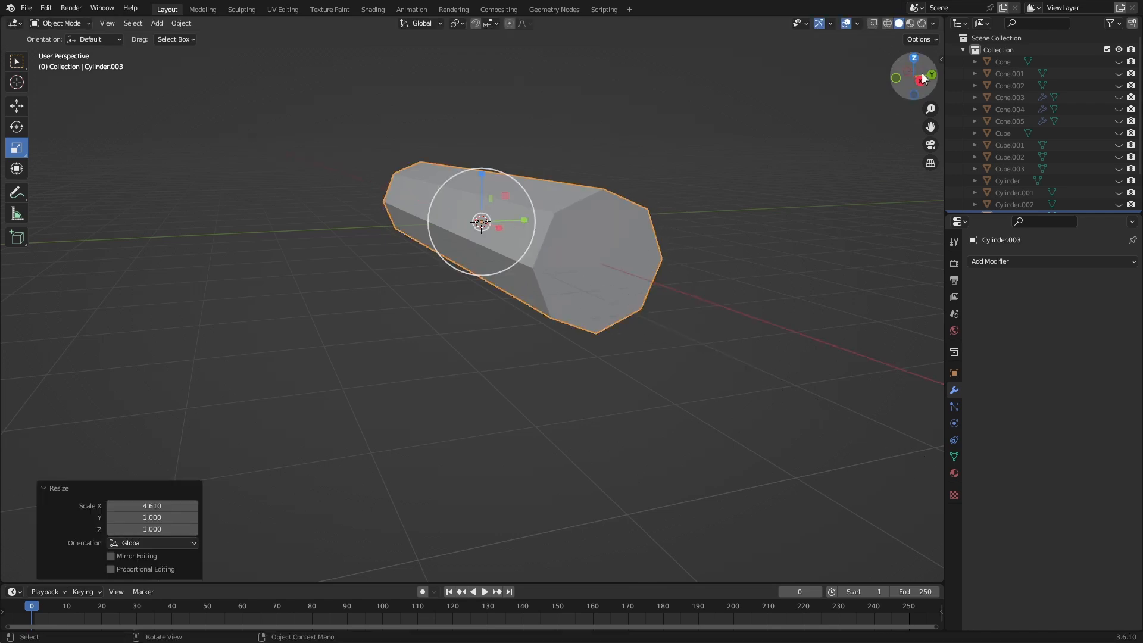
- Select the end faces at both ends of the log and inset them by about 0.124 m
key(Tab)
click(596, 263)
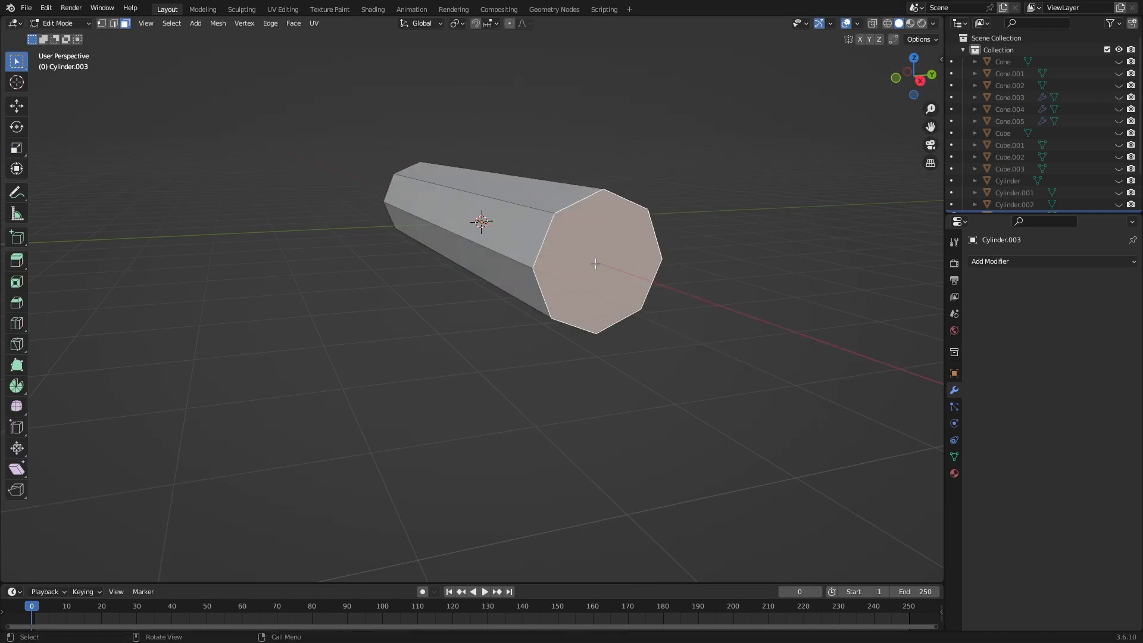
drag(920, 86, 1137, 36)
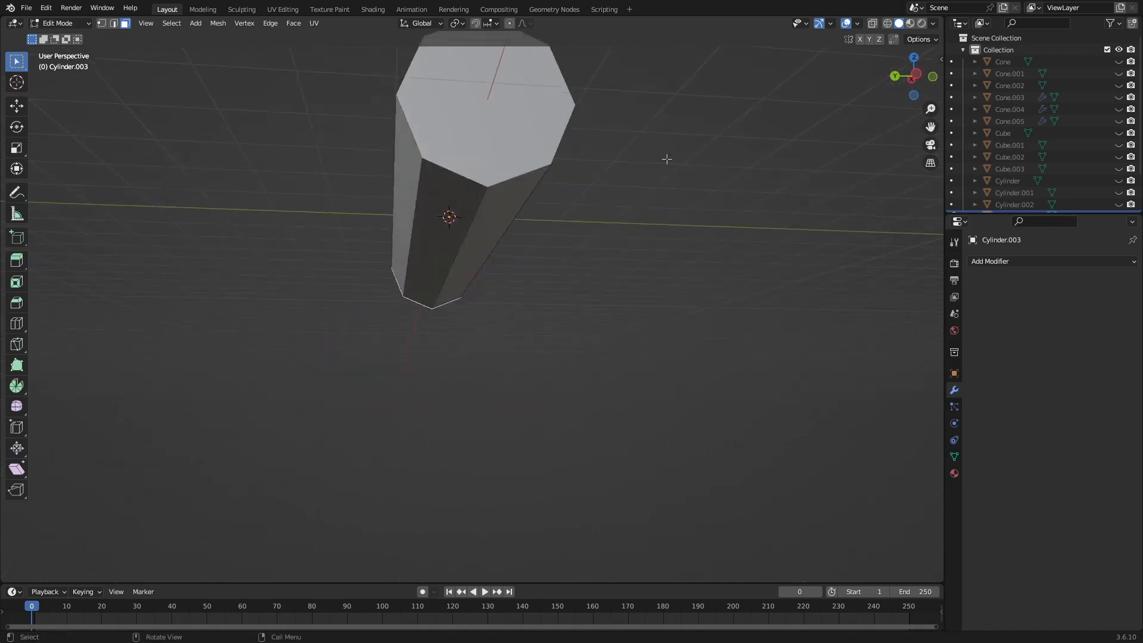
shift+click(514, 145)
drag(912, 70, 1134, 110)
key(i)
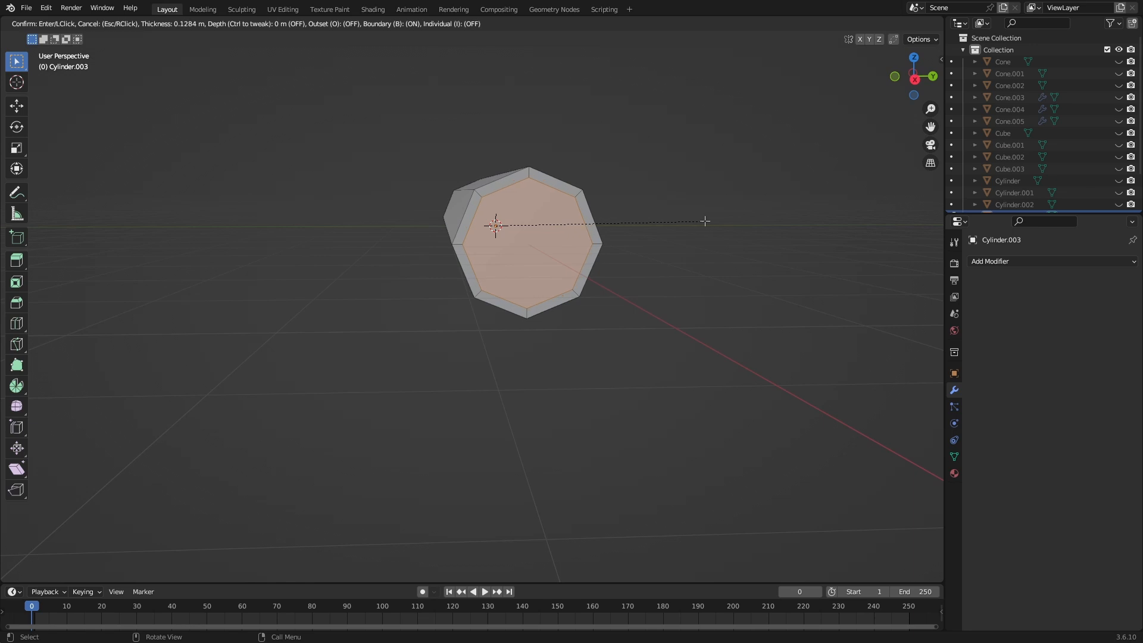
click(705, 221)
- Extrude the inset end faces along their normals slightly into the log to recess both ends, and return to Object Mode
right_click(548, 238)
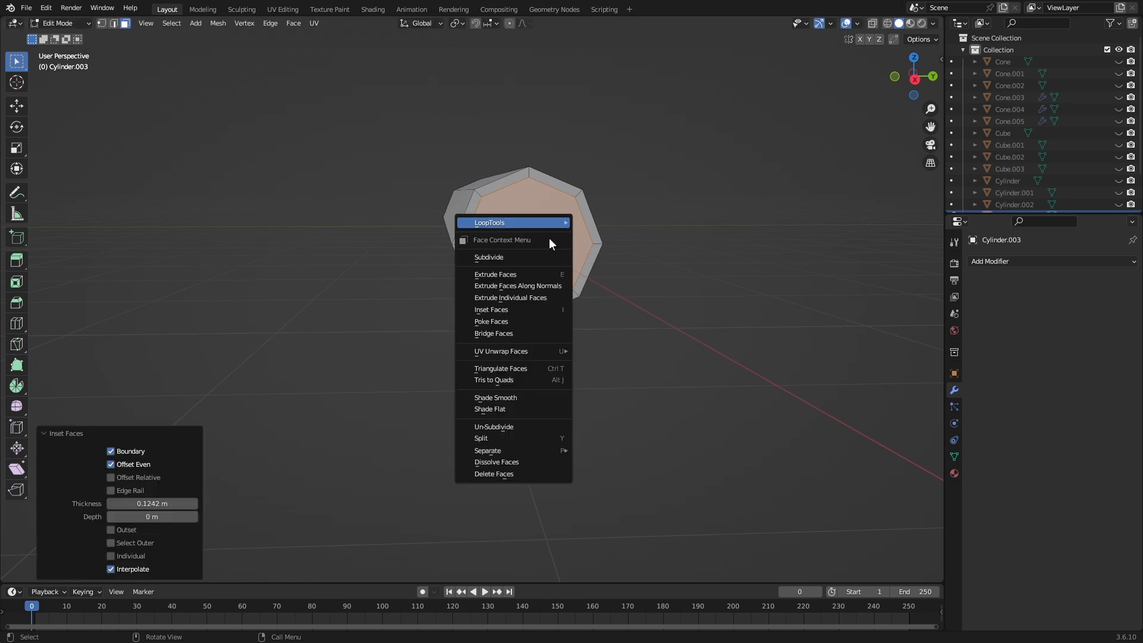
click(541, 281)
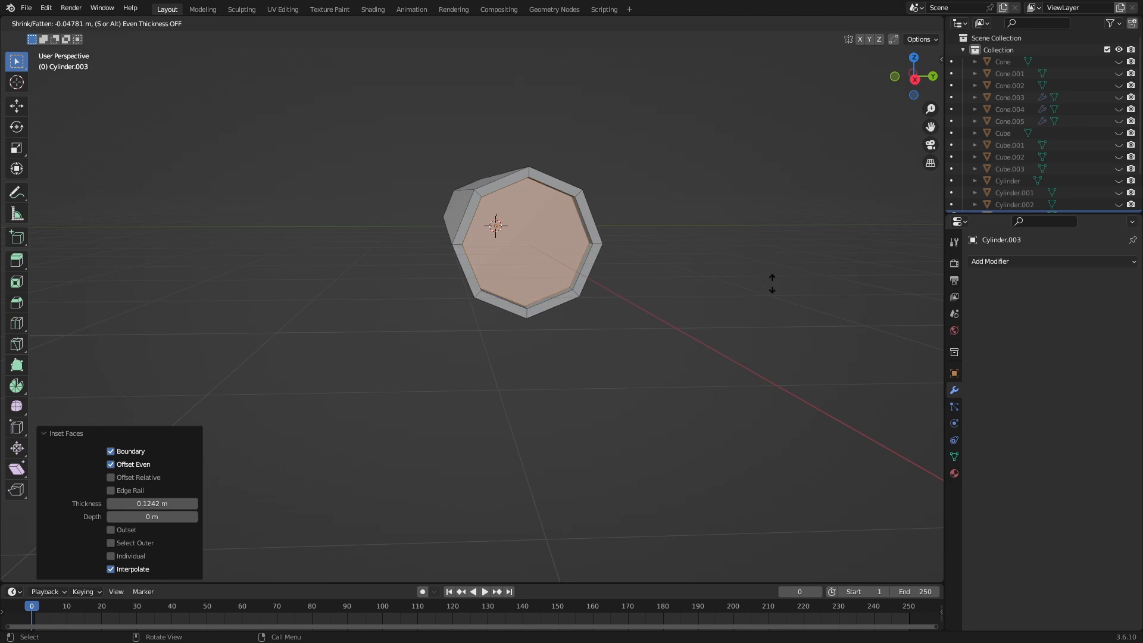
click(745, 291)
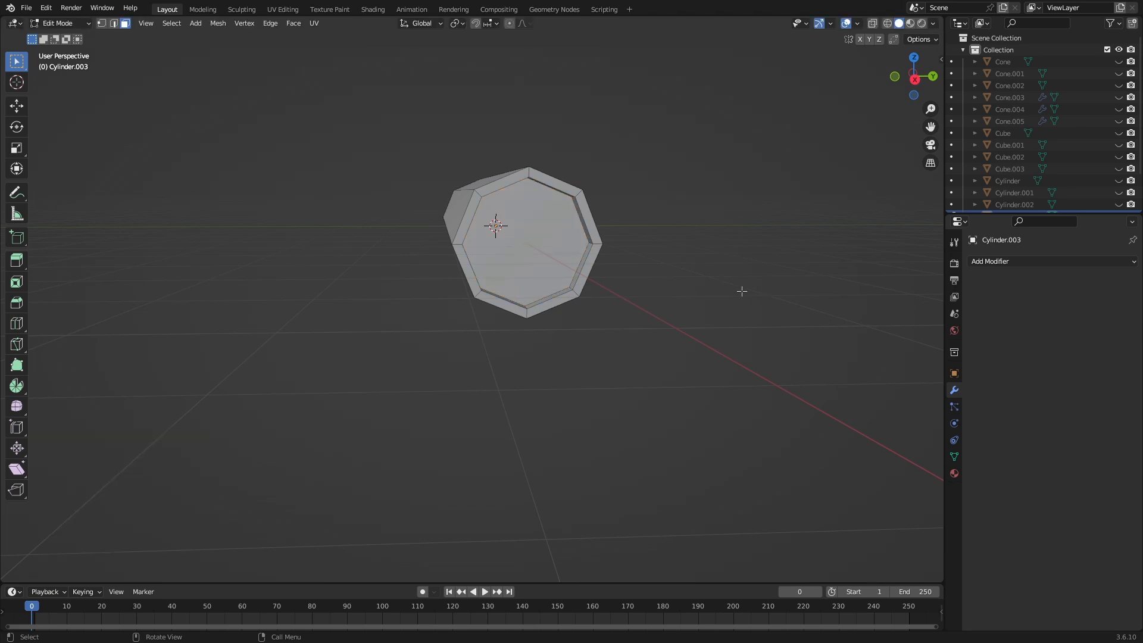
key(Tab)
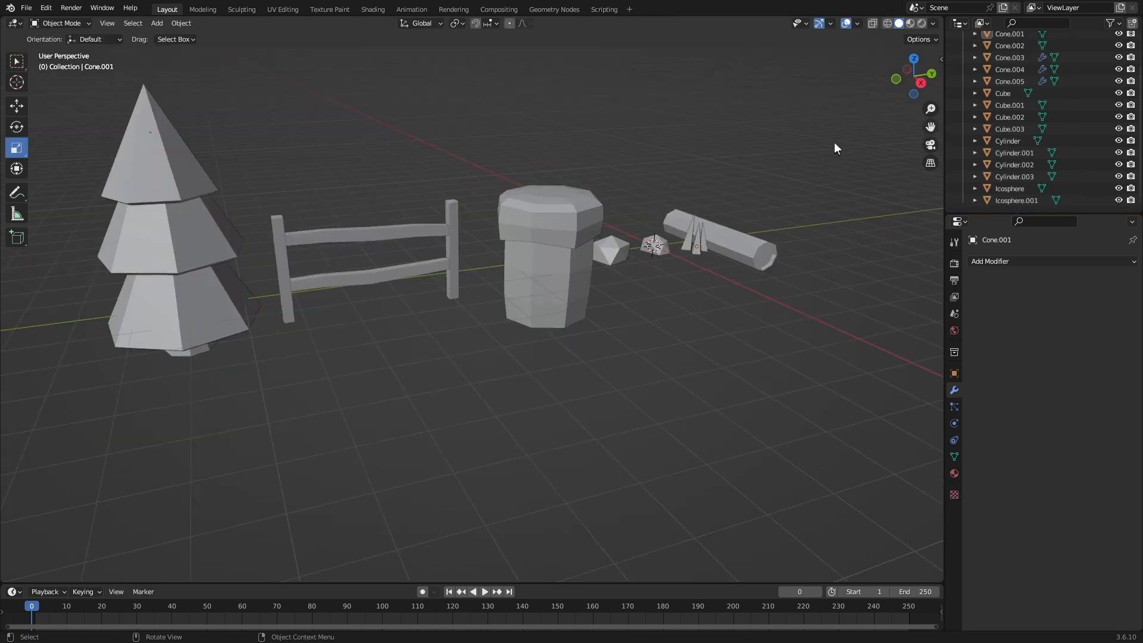